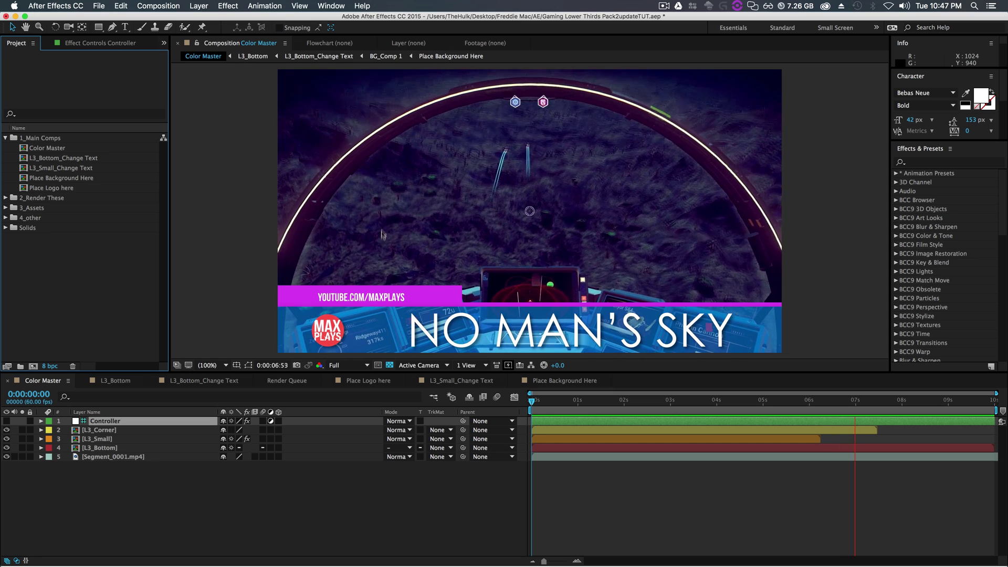
Move the current time to 0:00:03:45 in Color Master and show the effect controls of the Controller layer
click(593, 402)
drag(592, 403, 705, 403)
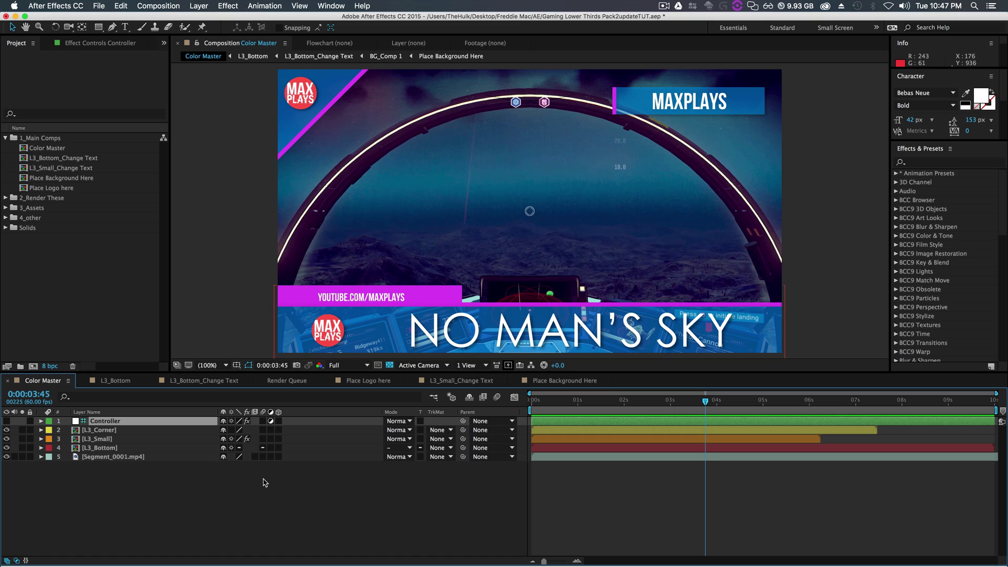
click(264, 481)
click(144, 421)
click(102, 51)
Set the Controller's text color to near-black (131313)
click(98, 74)
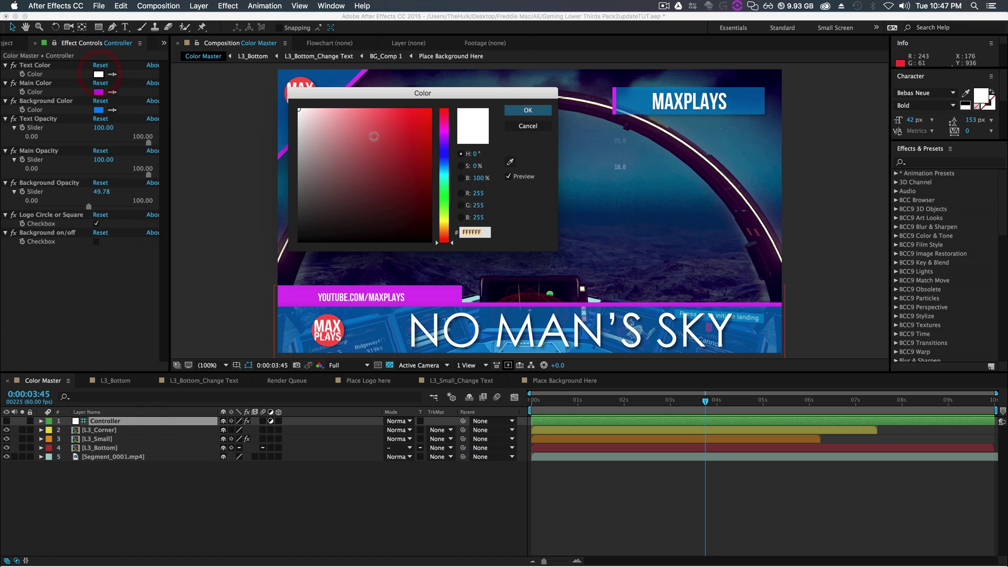
click(301, 241)
click(528, 109)
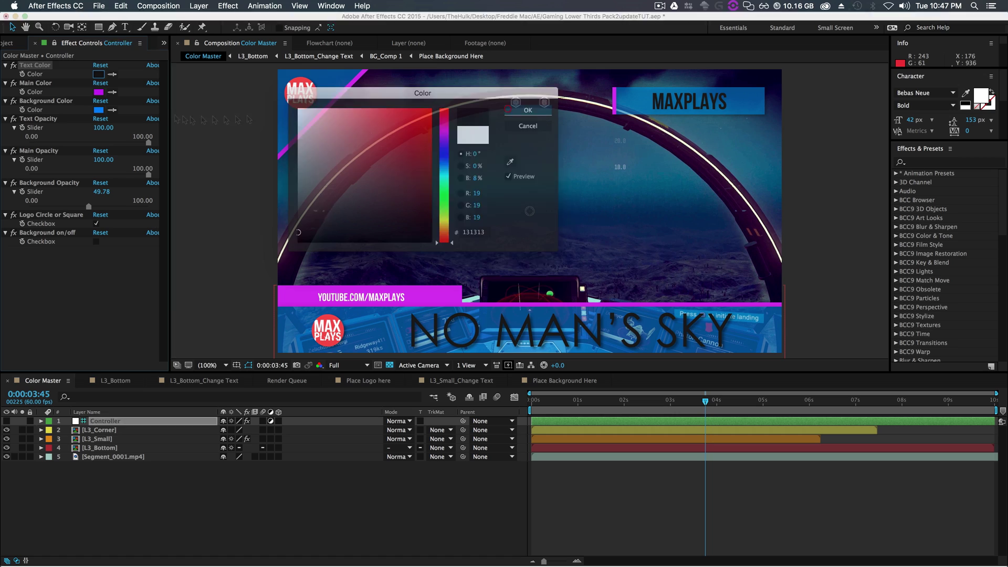
Set the Controller's main color to bright green and its background color to pink
click(98, 92)
drag(444, 185, 444, 198)
click(528, 110)
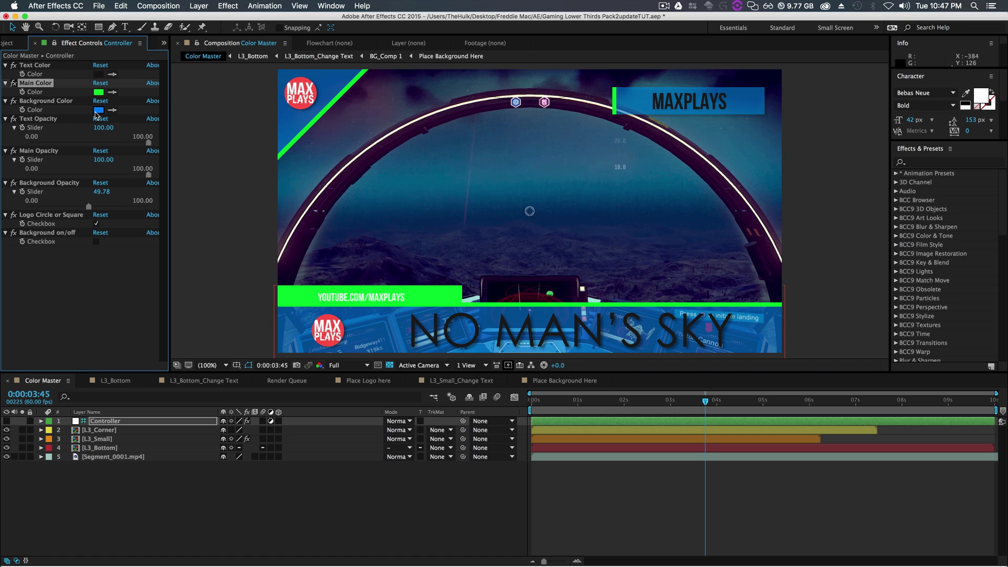
click(98, 109)
drag(444, 162, 445, 124)
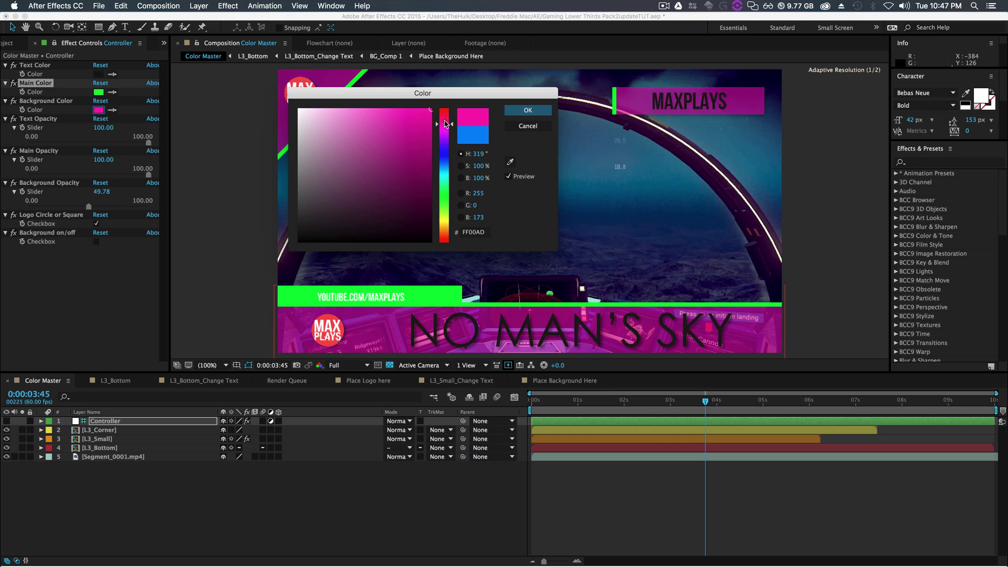
click(528, 109)
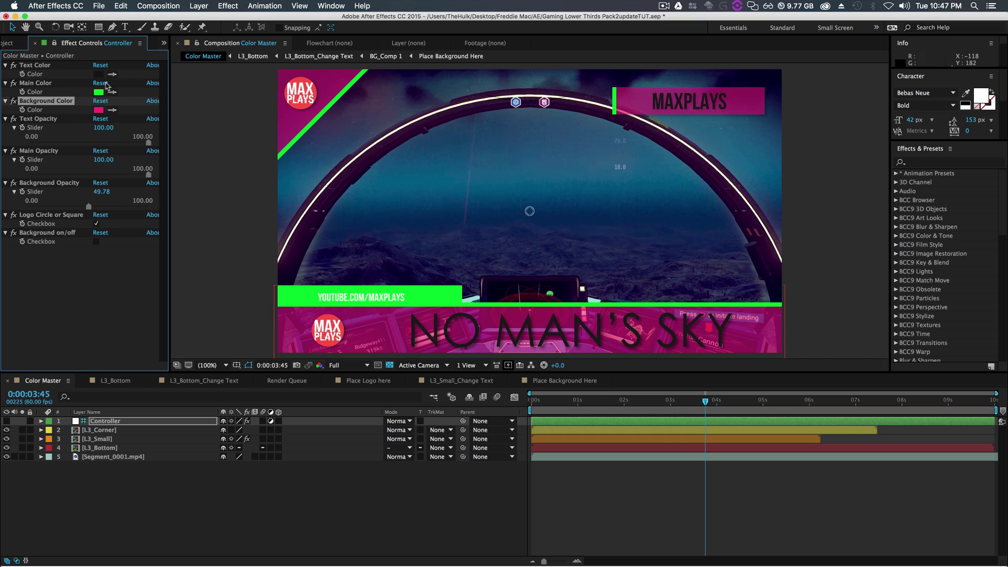
Set the Controller's text color to bright yellow
click(98, 74)
drag(446, 206, 445, 219)
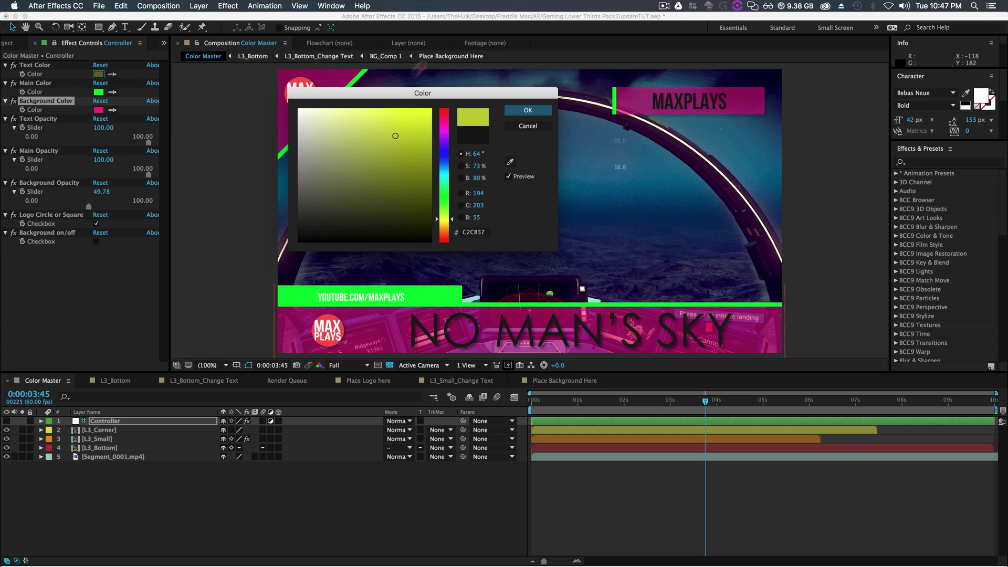
drag(400, 135, 447, 73)
click(527, 110)
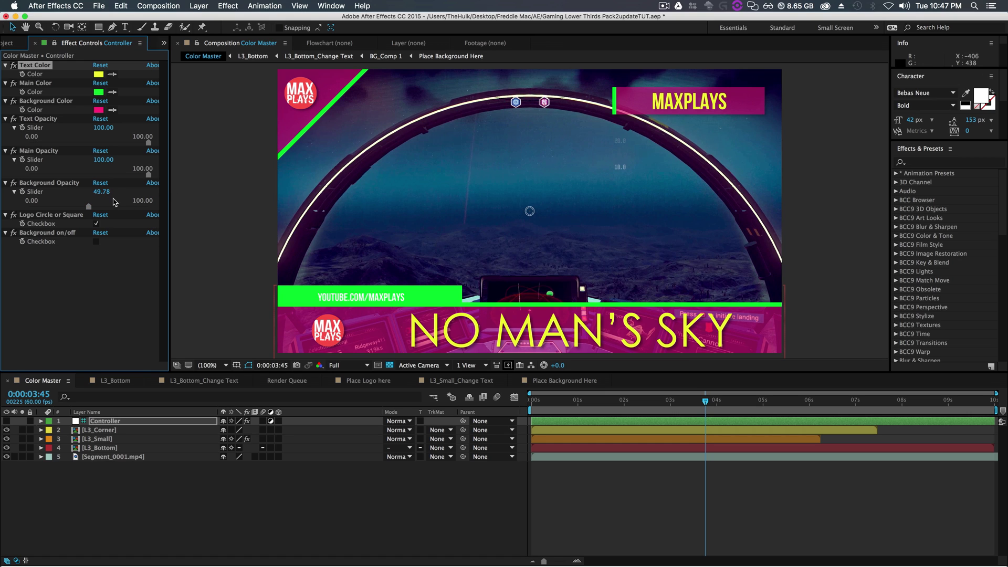
Set the Controller's background opacity to 56.39 and its main opacity to 0
drag(88, 206, 23, 201)
click(149, 174)
drag(149, 175, 23, 183)
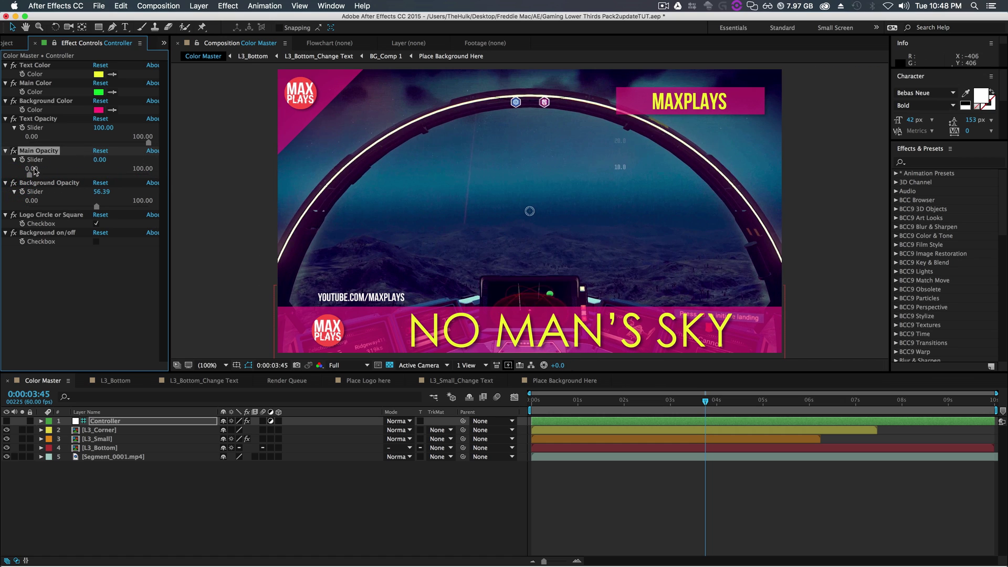
Set the Controller's main opacity to 74.01, text opacity to 53.30 and background opacity to 0
drag(31, 174, 118, 176)
drag(148, 142, 93, 143)
drag(96, 207, 22, 212)
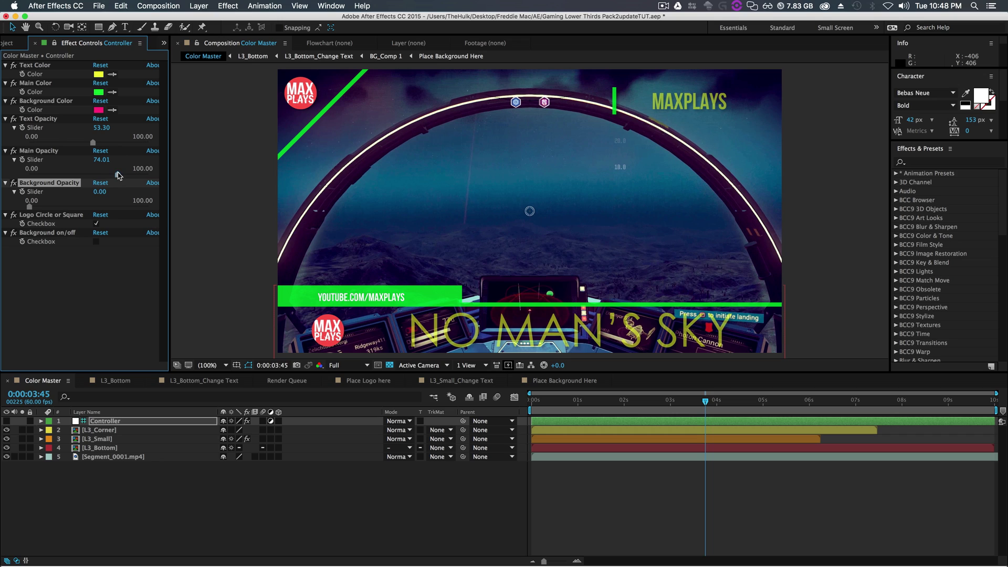
Reduce the Controller's main opacity to 0 and raise its text opacity to 100
drag(118, 175, 22, 180)
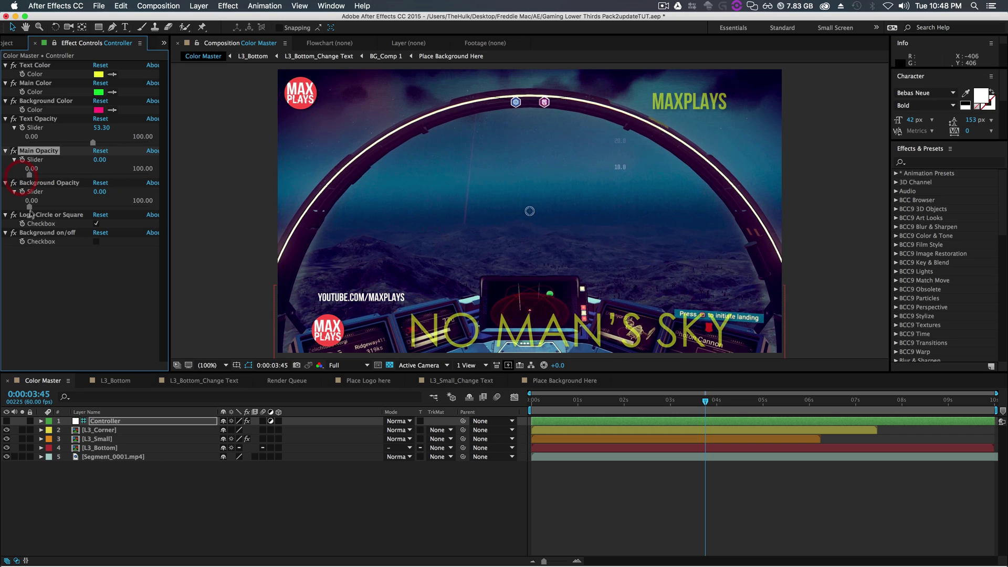
drag(101, 141, 171, 145)
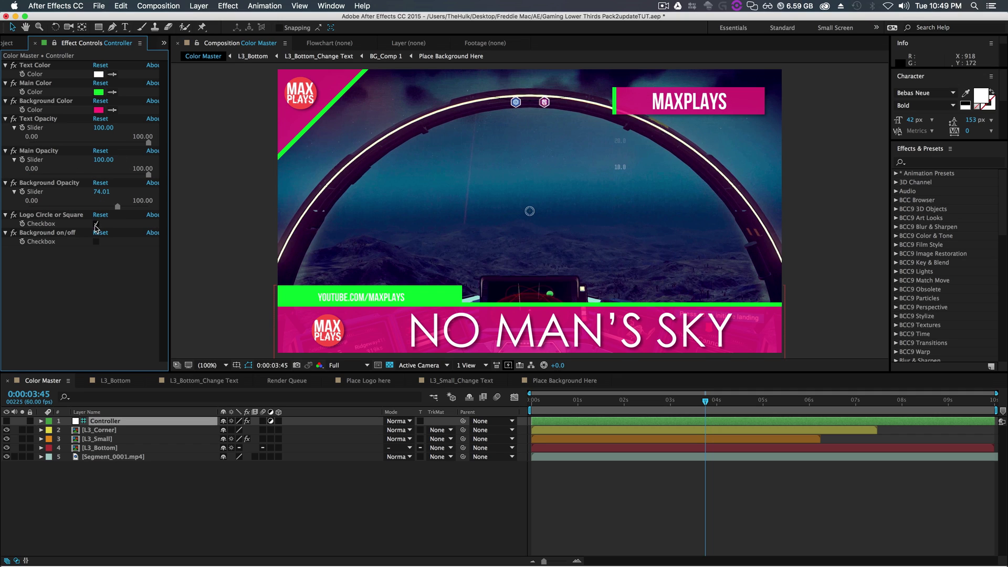
Toggle the logo between square and circle, ending on circle, and switch the Background on/off option on and off again
click(96, 225)
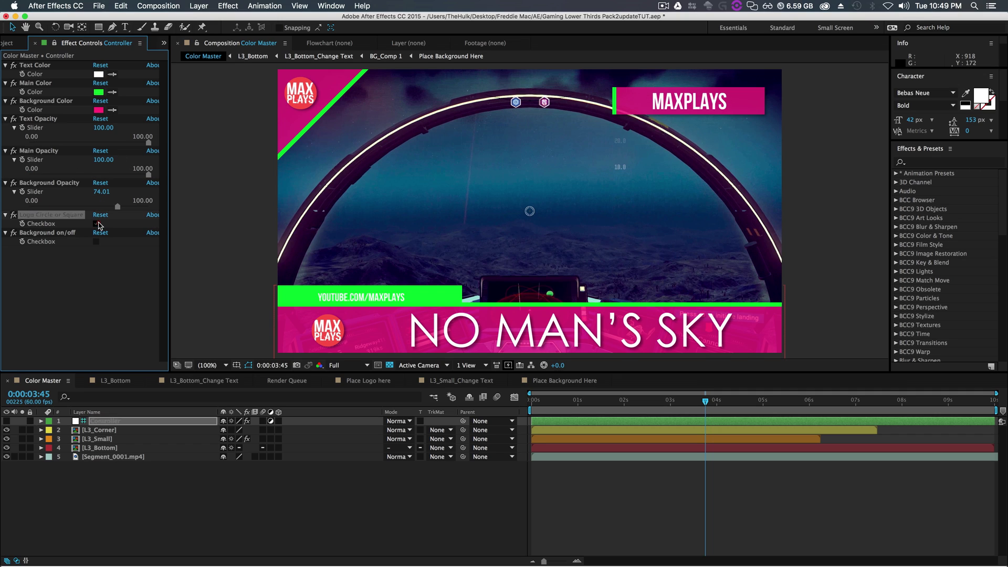
click(97, 225)
click(96, 225)
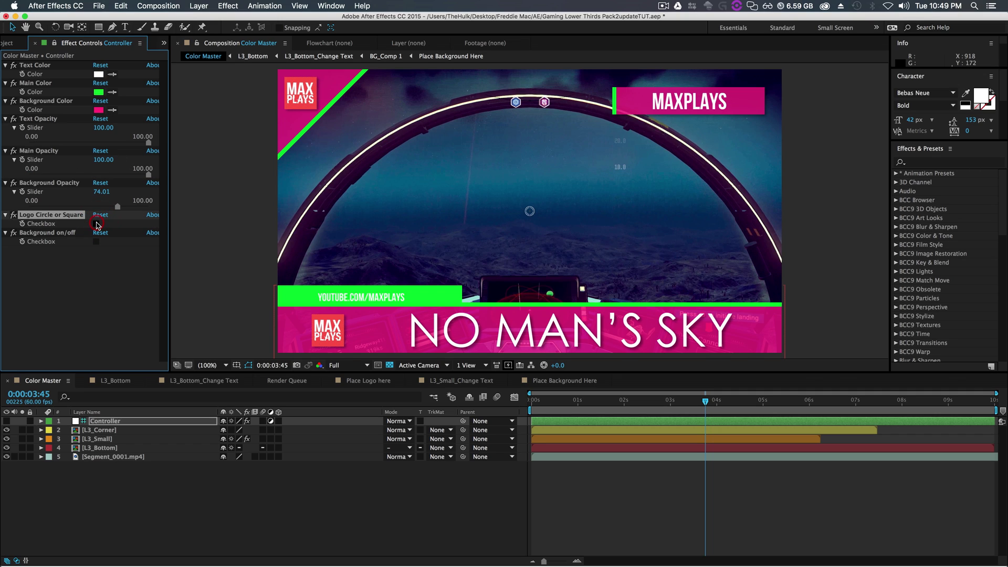
click(96, 225)
click(96, 225)
click(96, 225)
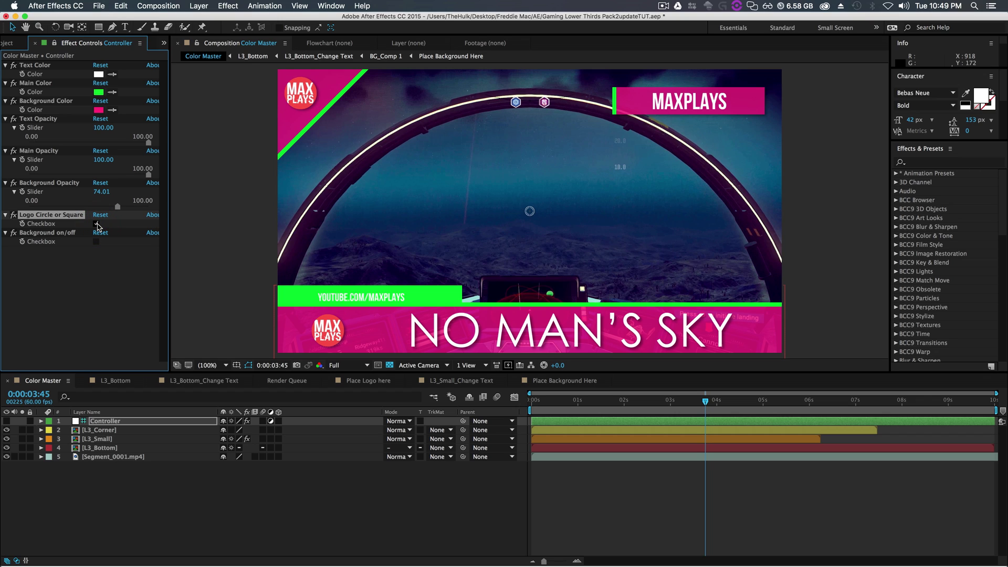
click(96, 244)
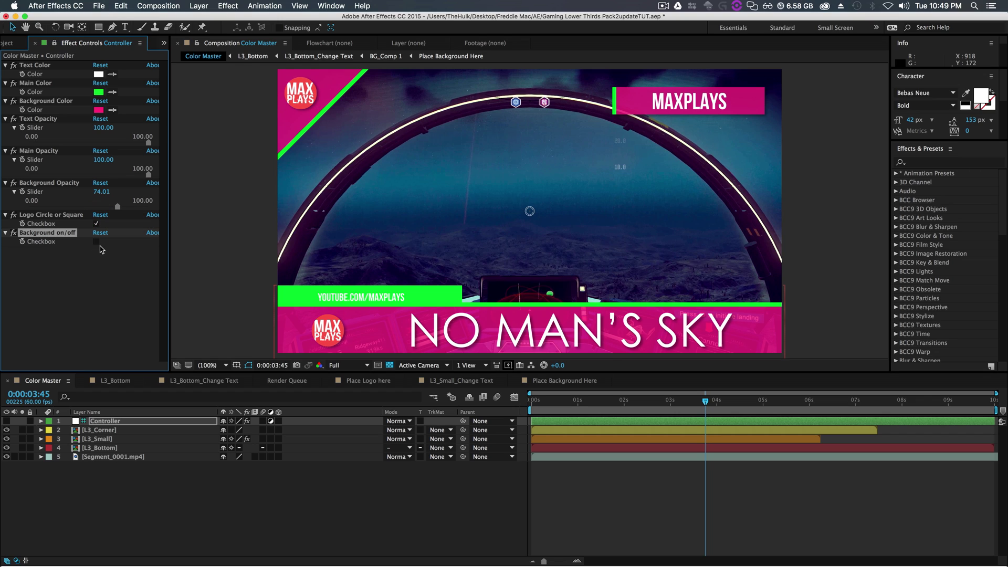
click(96, 242)
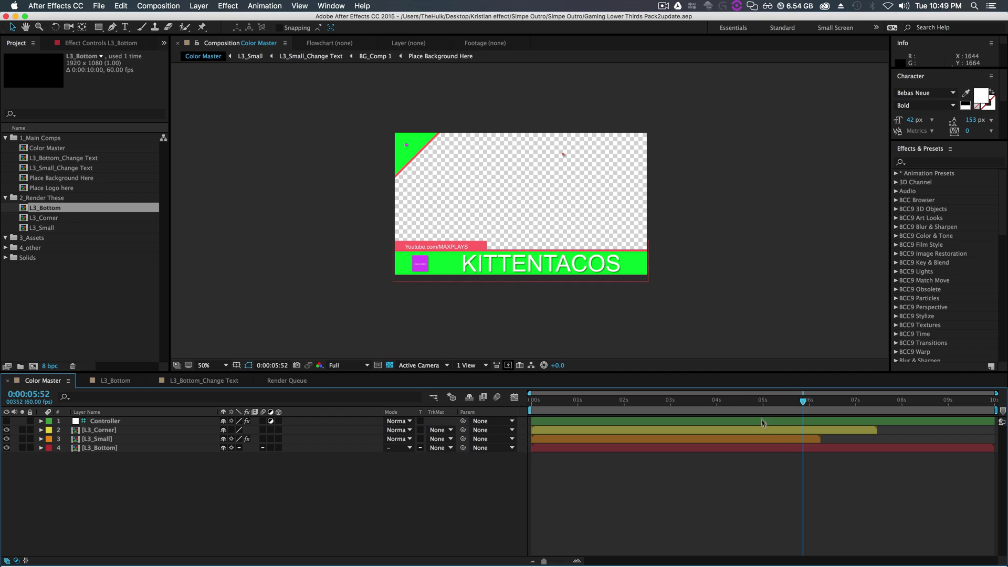
Move the current time to 0:00:03:51 in the template's Color Master composition and select the Controller layer
drag(749, 402, 700, 404)
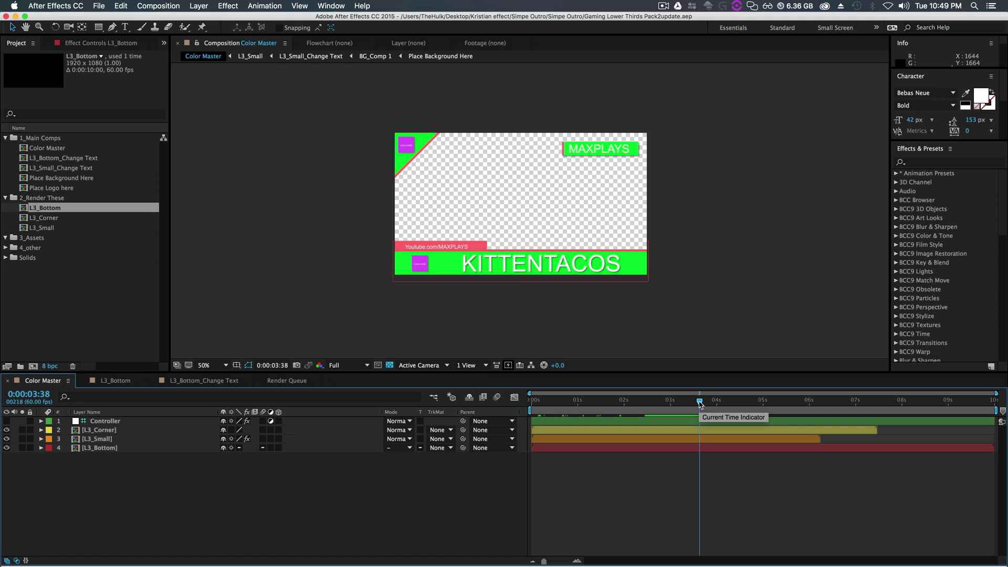
key(alt+slash)
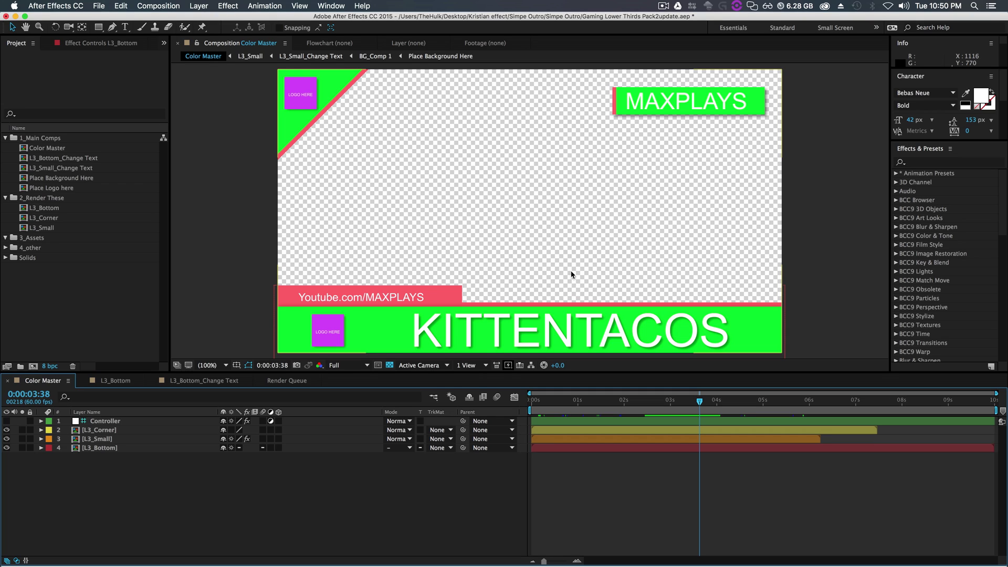
click(710, 420)
Close the Project panel, leaving the Controller's effect controls showing, and reopen the Project panel
click(49, 124)
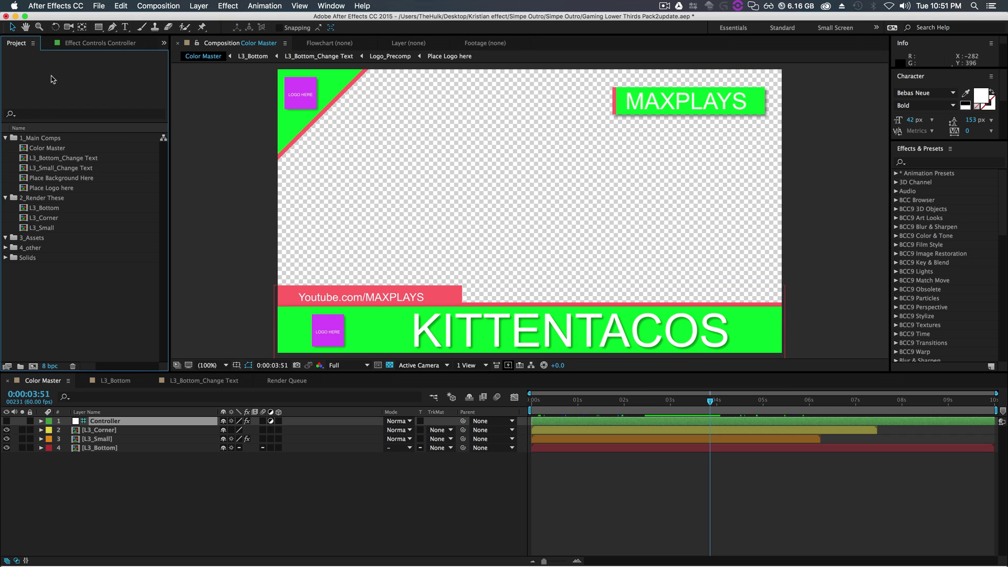
click(33, 43)
click(42, 53)
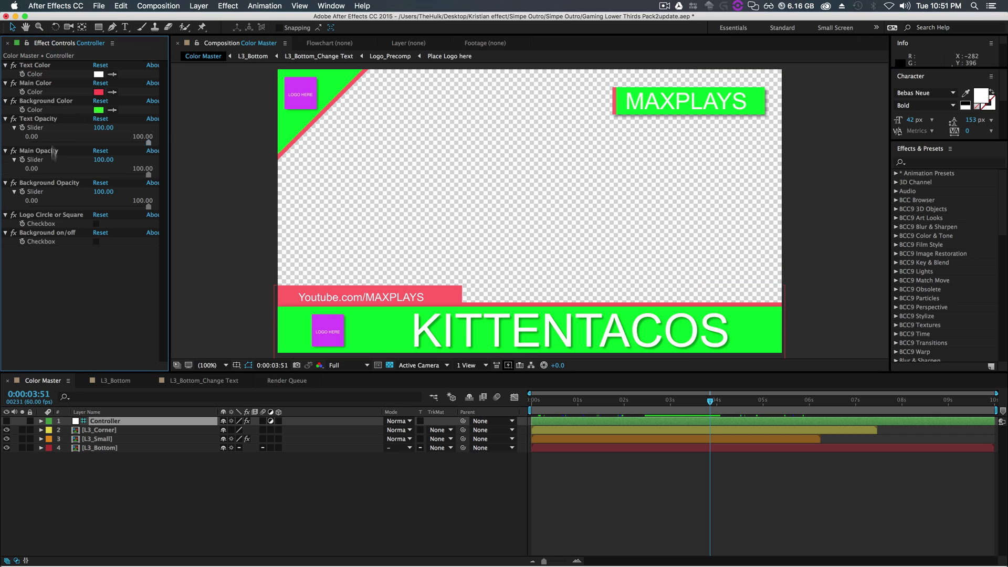
click(333, 8)
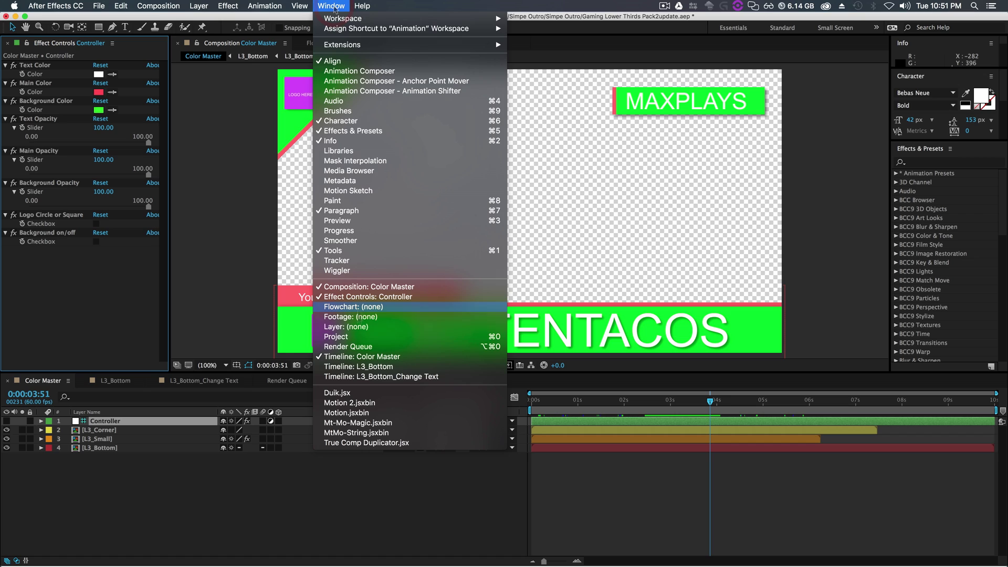
click(354, 330)
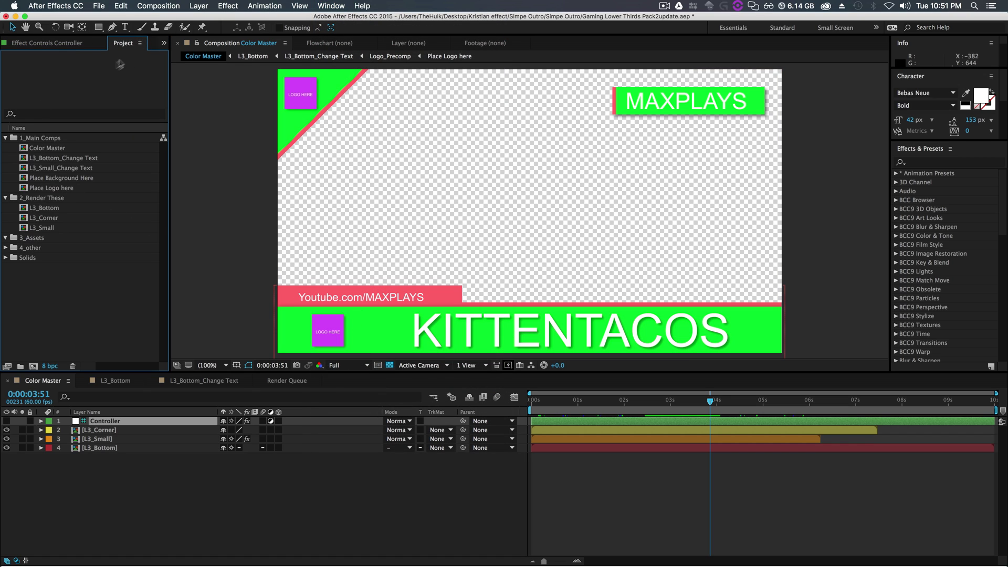
Examine the compositions in the 1_Main Comps folder, from Color Master through Place Logo here
click(48, 137)
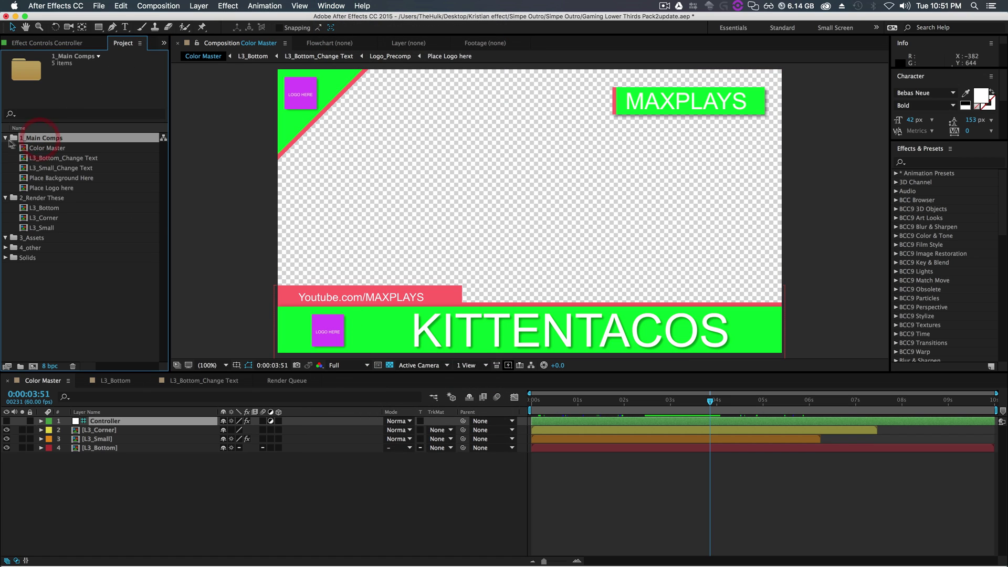
click(59, 148)
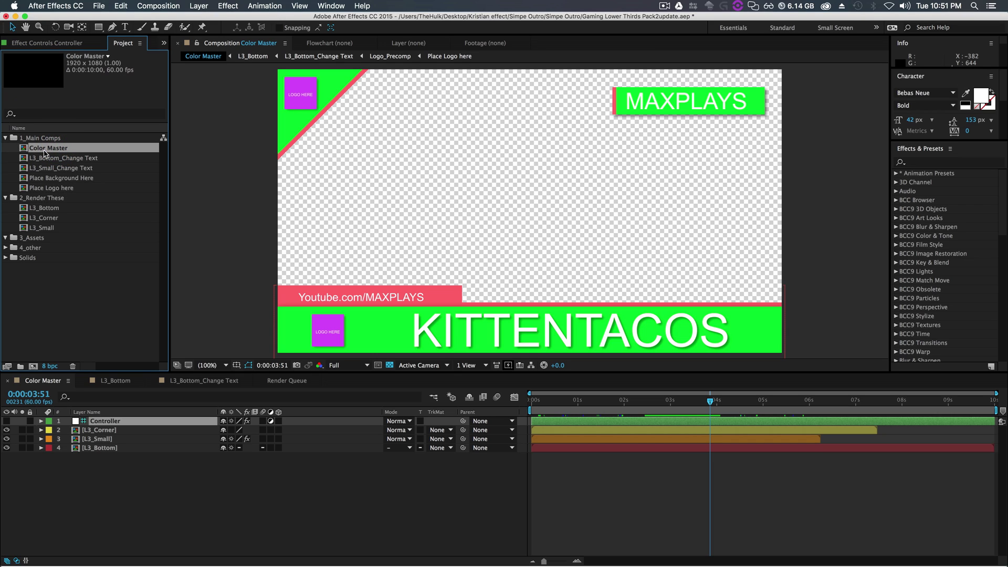
click(53, 158)
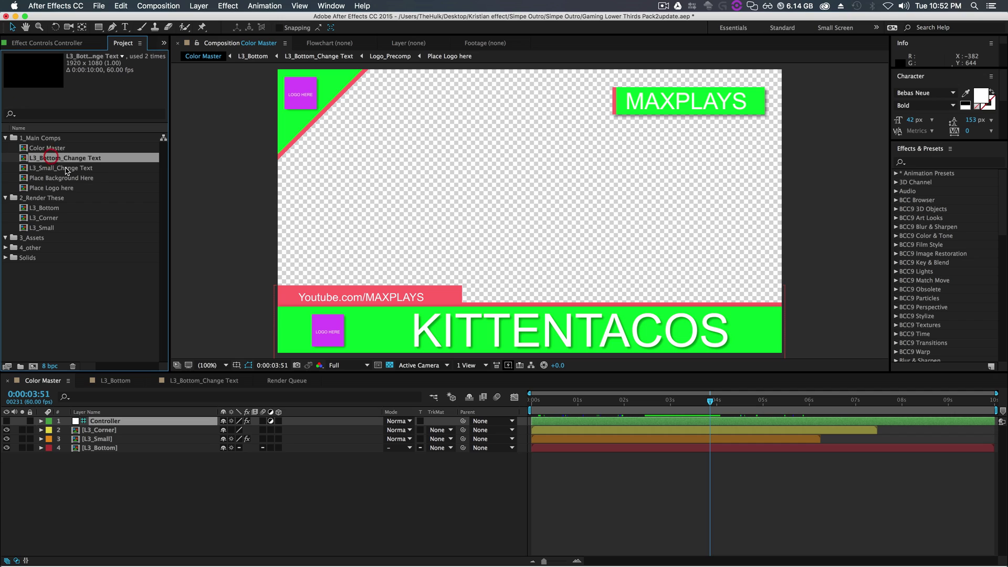
drag(74, 157, 116, 207)
click(57, 178)
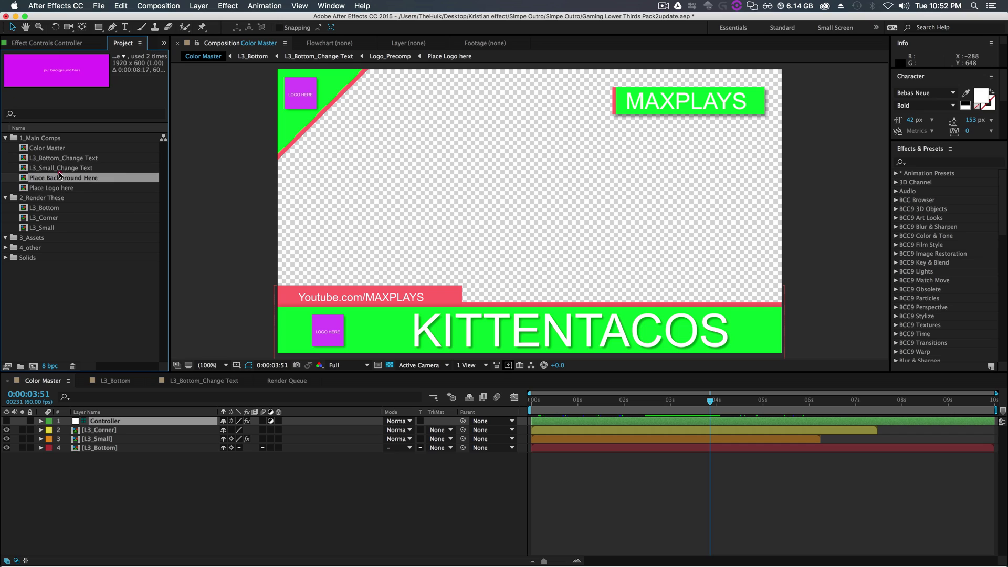
mouse_move(60, 168)
mouse_down()
mouse_move(719, 94)
mouse_move(803, 111)
mouse_move(596, 95)
mouse_move(87, 195)
mouse_move(70, 181)
mouse_up()
click(70, 178)
click(47, 189)
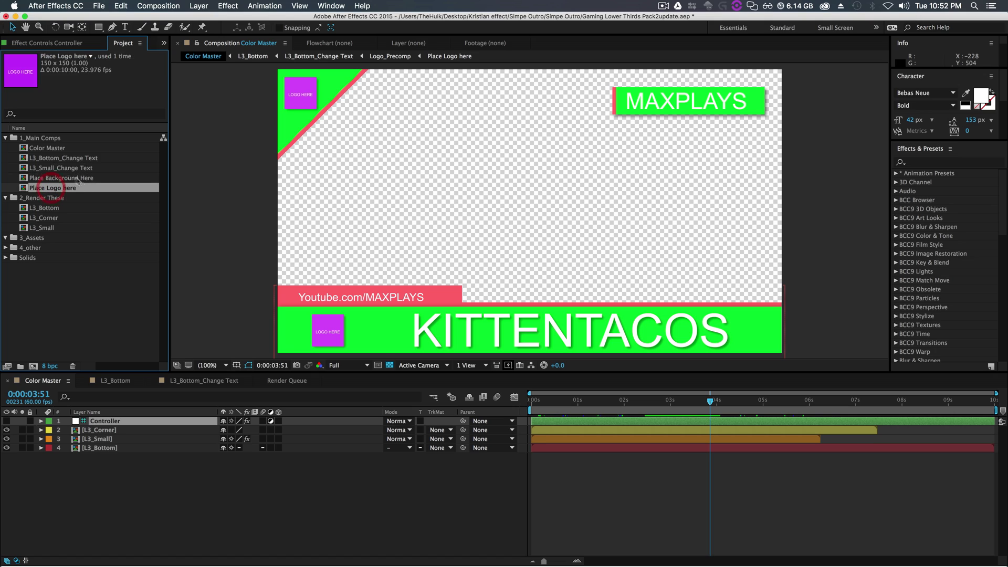
Examine the three compositions in the 2_Render These folder and look over the 3_Assets and 4_other folders
click(53, 208)
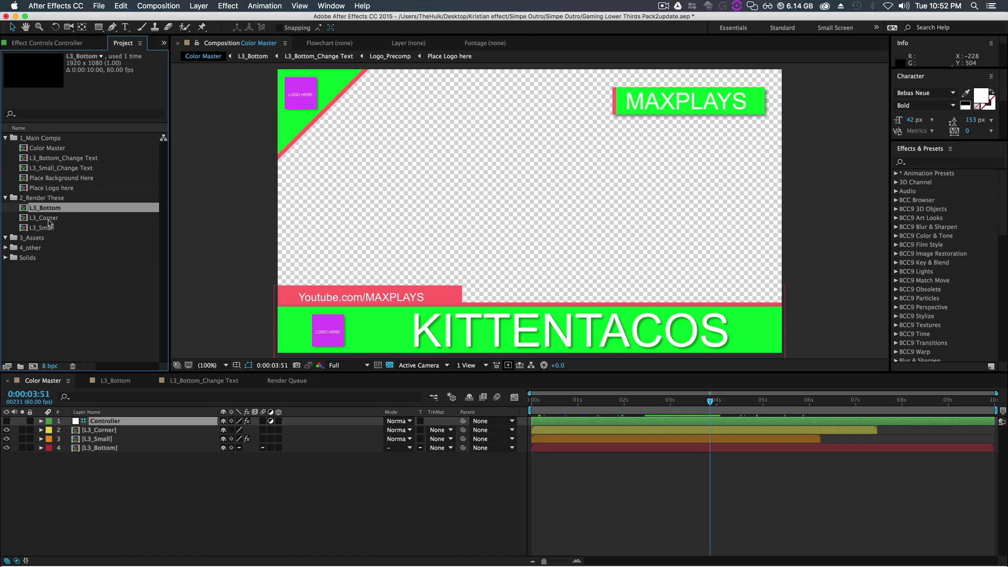
shift+click(49, 224)
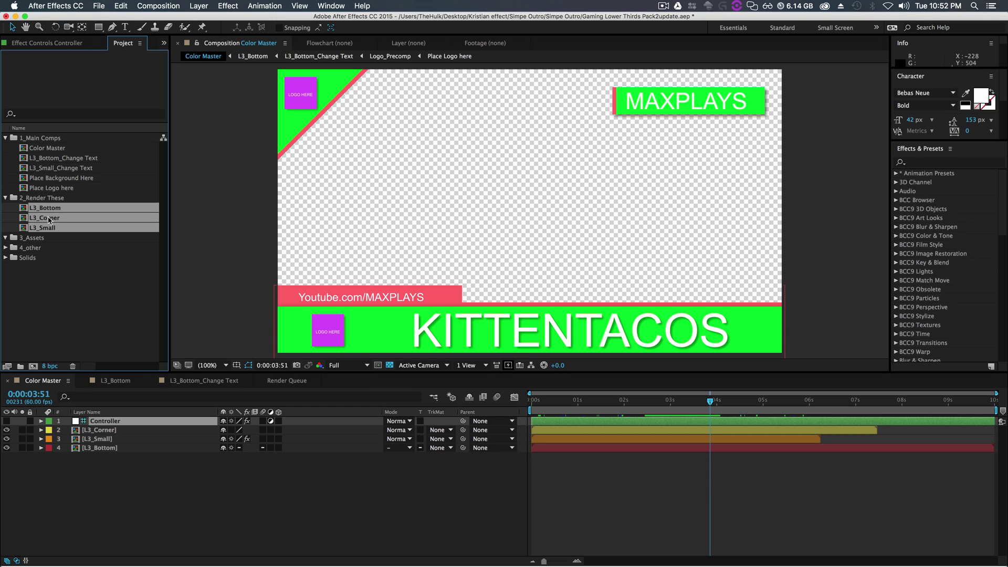
click(39, 239)
click(39, 249)
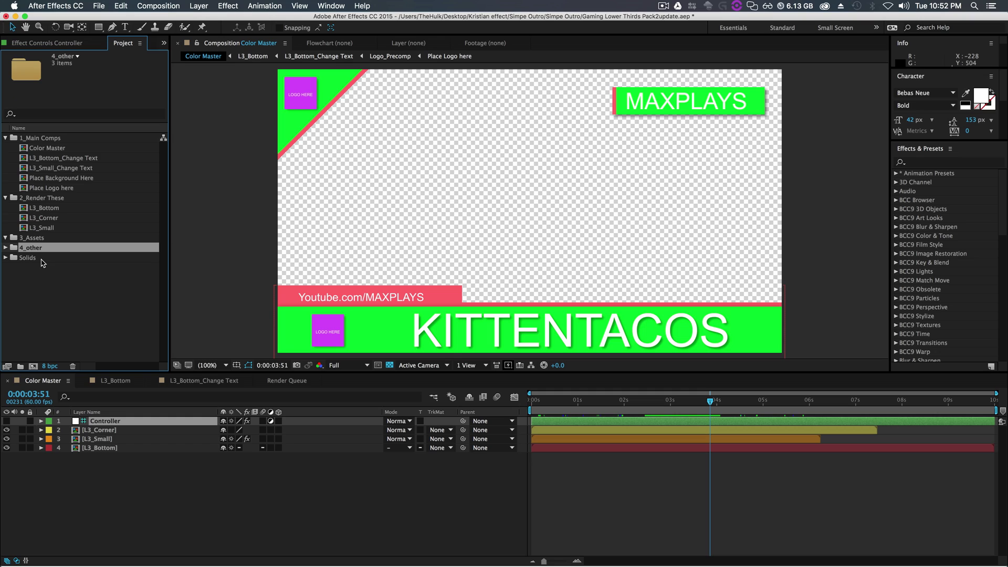
click(32, 289)
click(37, 248)
click(33, 239)
click(6, 238)
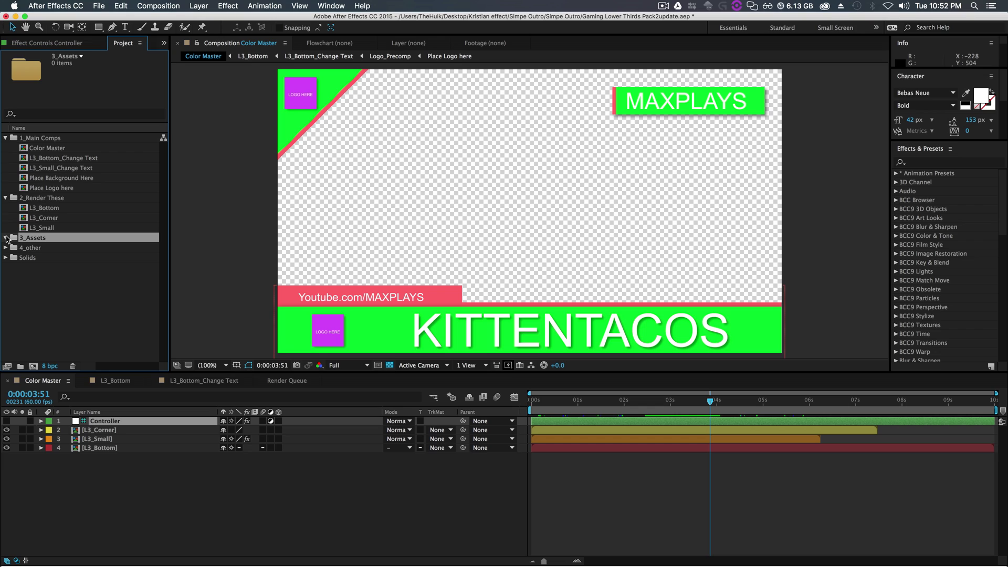
click(6, 237)
click(48, 292)
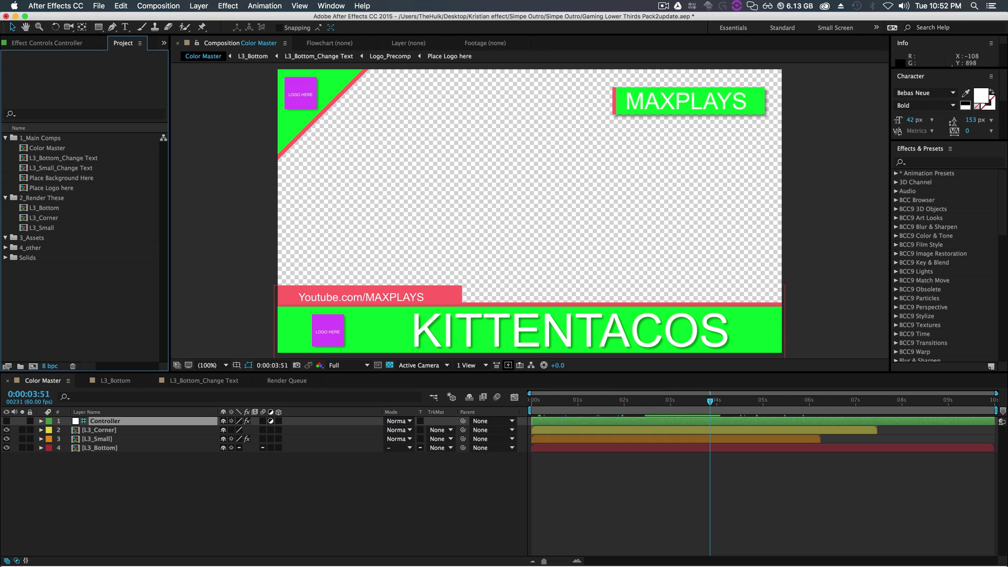
Import Segment_0001.mp4 into the 3_Assets folder and preview the footage at 0:06:34:08
drag(1007, 225, 70, 245)
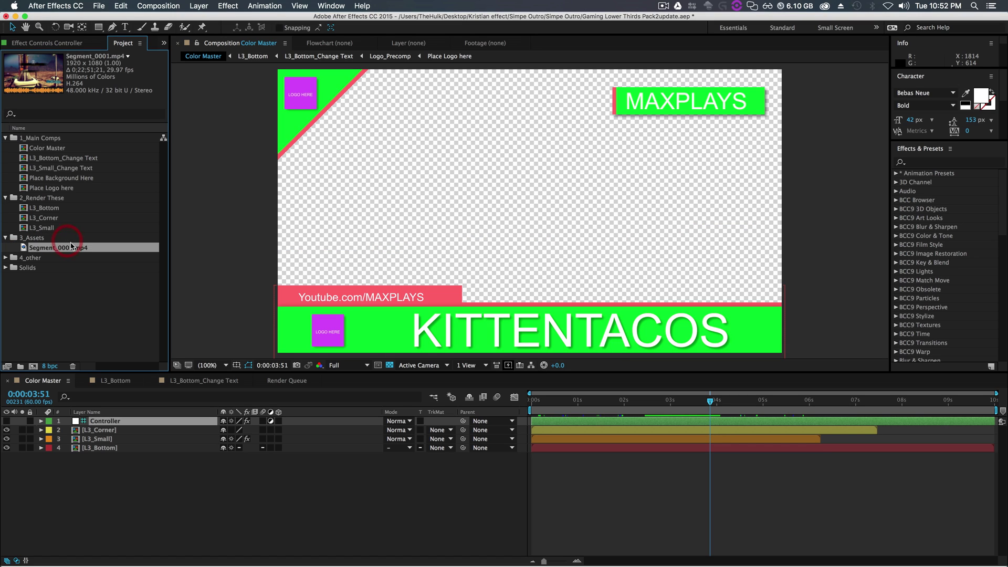
double_click(25, 248)
mouse_move(391, 342)
mouse_down()
mouse_move(500, 342)
mouse_move(344, 353)
mouse_move(379, 344)
mouse_up()
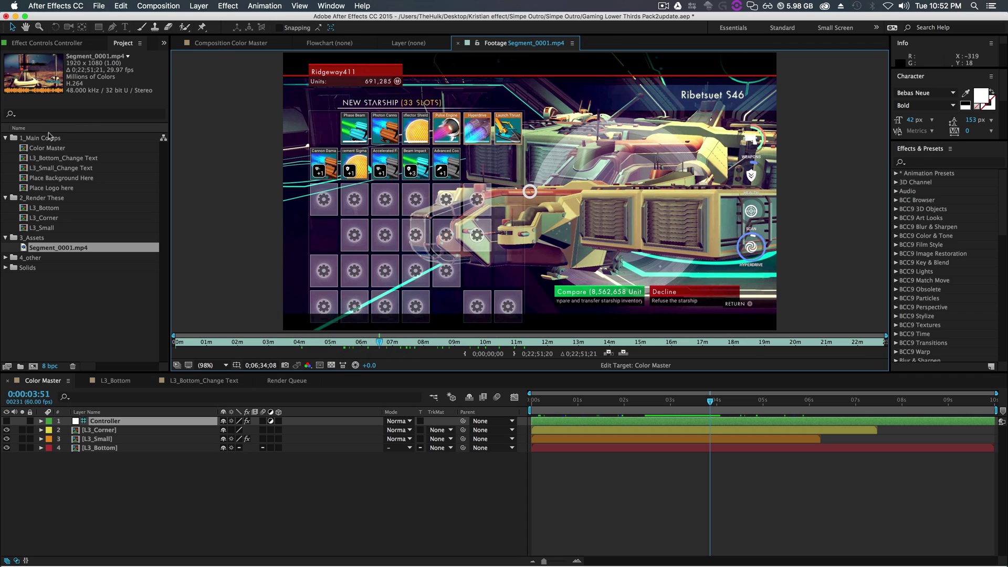
Open the Color Master composition and add Segment_0001.mp4 as the lowest layer, beneath L3_Bottom
double_click(47, 148)
click(60, 247)
drag(63, 252, 132, 475)
Slide the Segment_0001.mp4 layer earlier in time until the cockpit warp-flight footage plays behind the lower thirds
drag(835, 460, 299, 467)
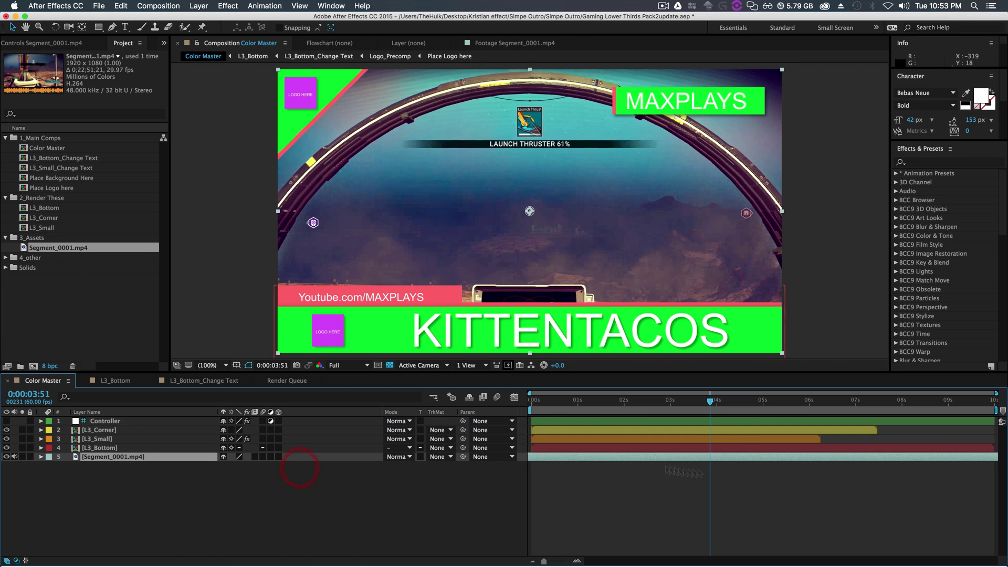
drag(855, 458, 619, 459)
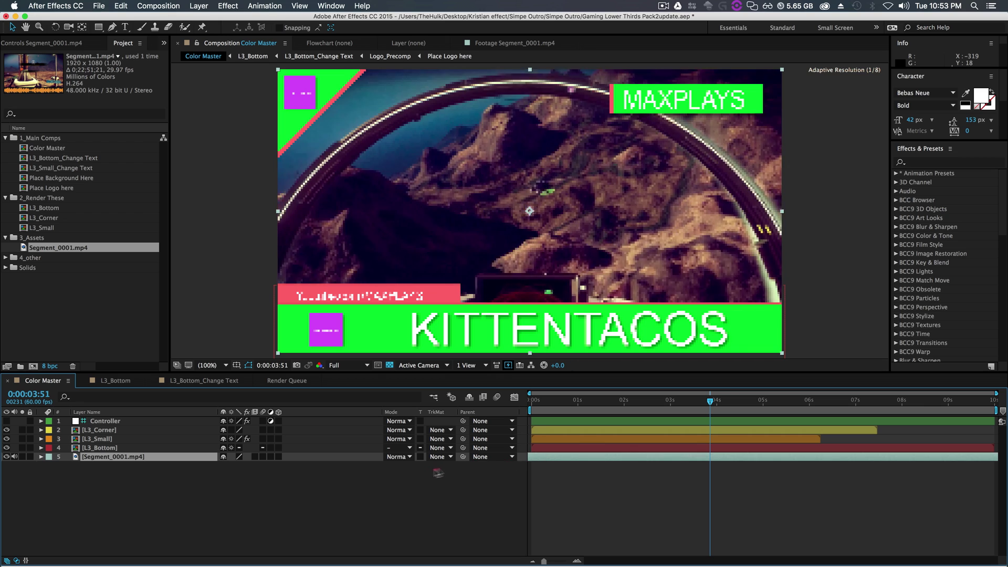
drag(300, 481, 263, 479)
drag(965, 454, 808, 472)
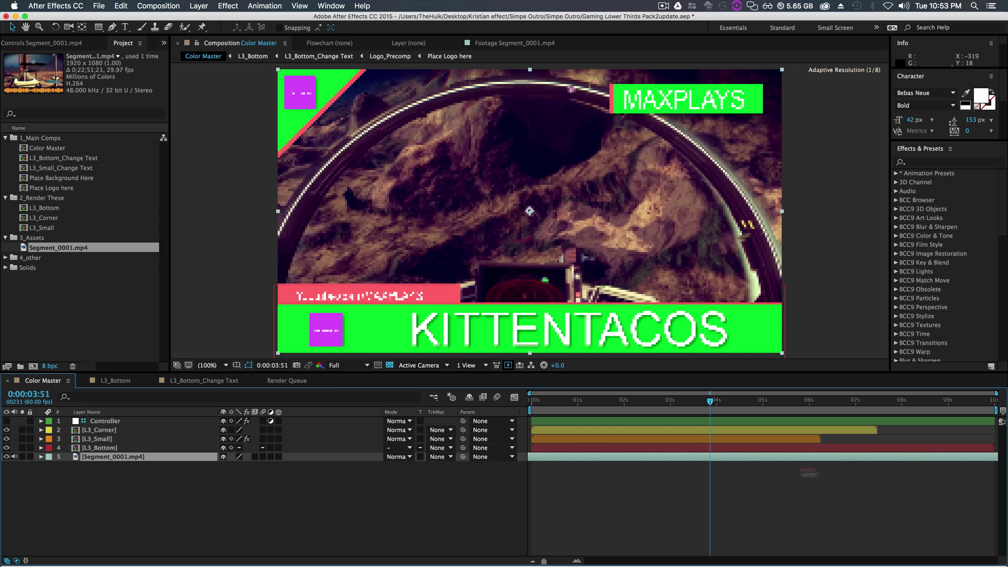
drag(479, 478, 479, 477)
drag(952, 458, 399, 470)
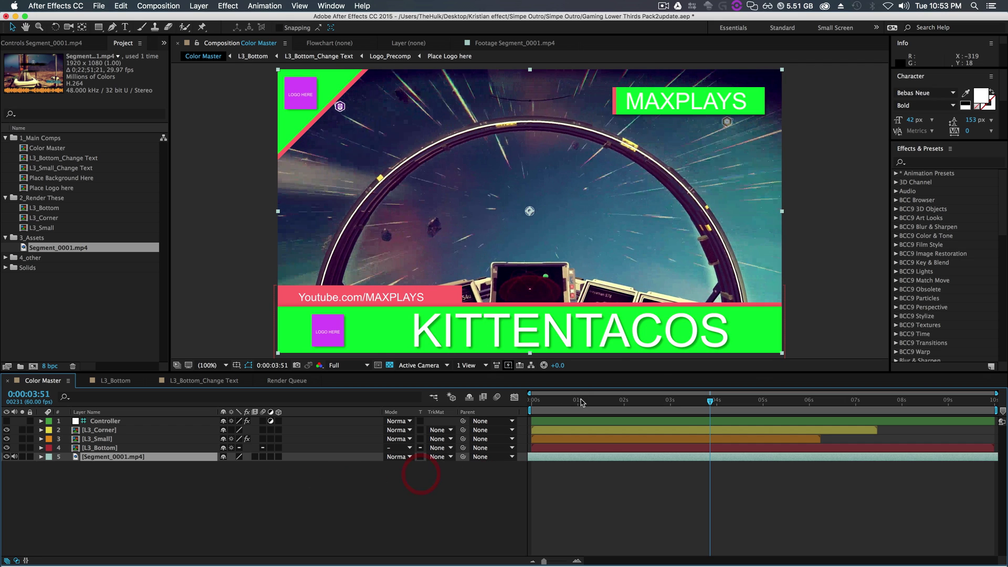
Check the composition at 0:00:00:17, readjust the Segment_0001.mp4 layer's timing, and move the current time to 0:00:04:23
drag(710, 402, 544, 418)
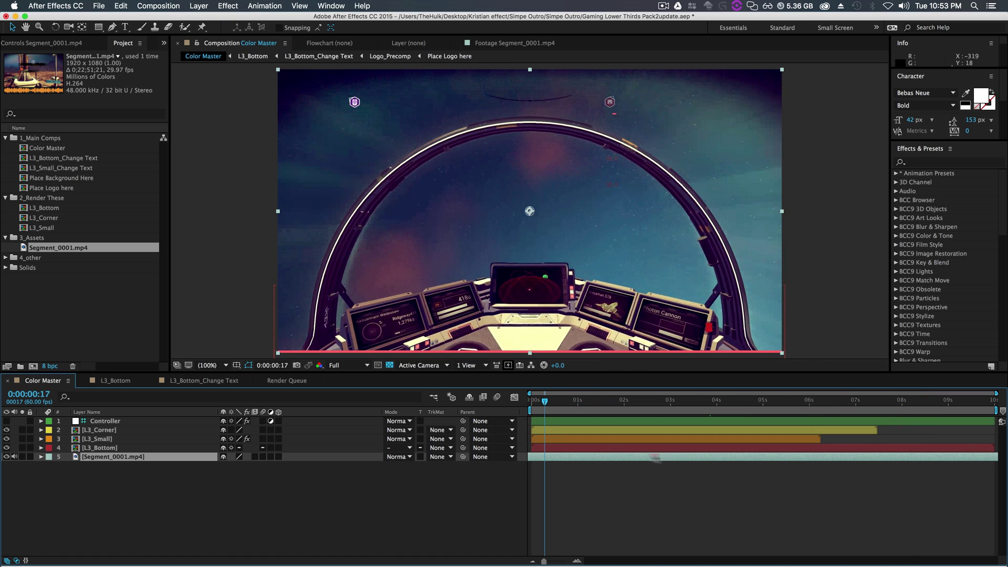
drag(656, 458, 704, 419)
drag(572, 461, 823, 443)
drag(694, 410, 734, 410)
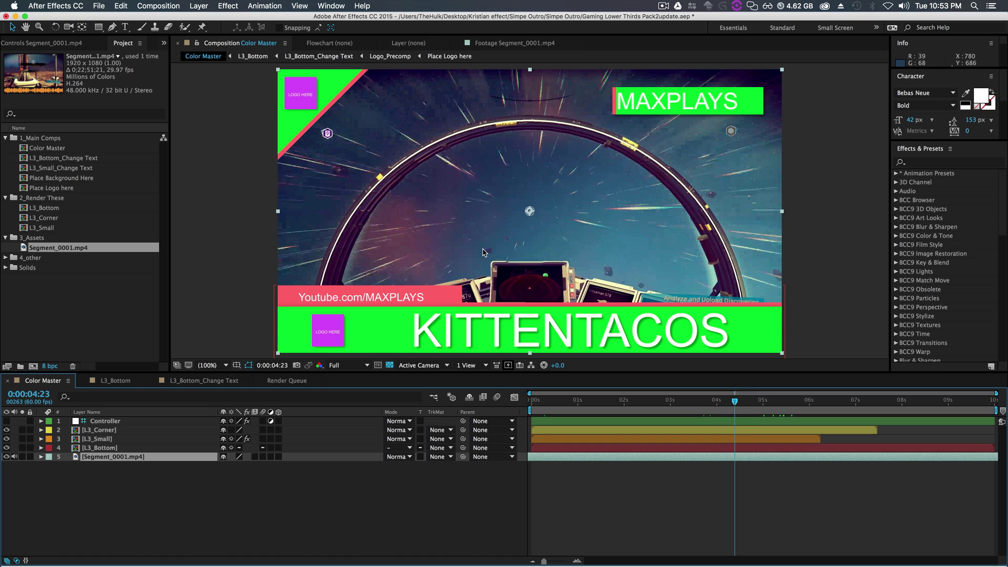
Show the Controller layer's effect controls, close that panel, and reopen it for the Controller
click(105, 422)
click(30, 44)
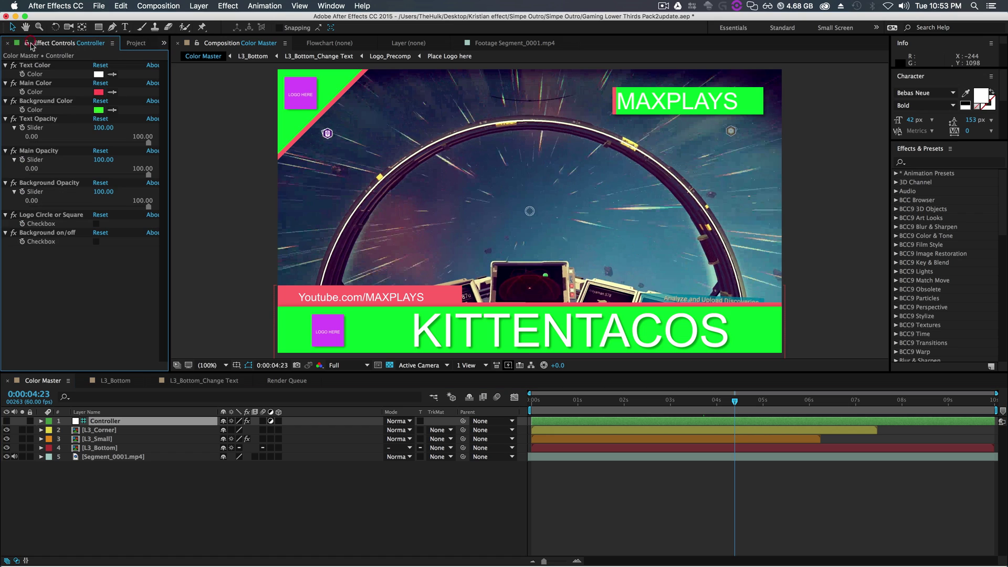
click(7, 44)
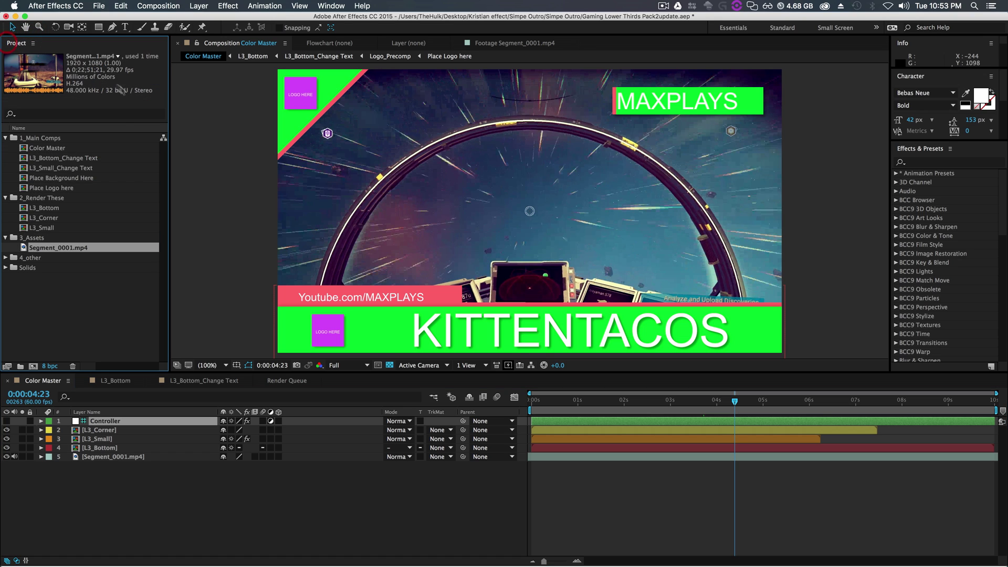
click(331, 6)
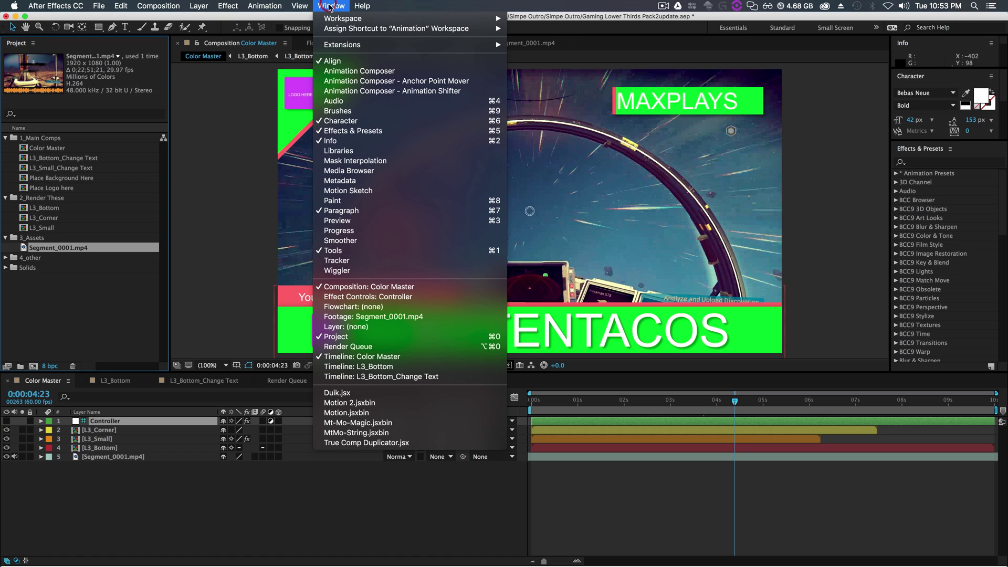
click(357, 298)
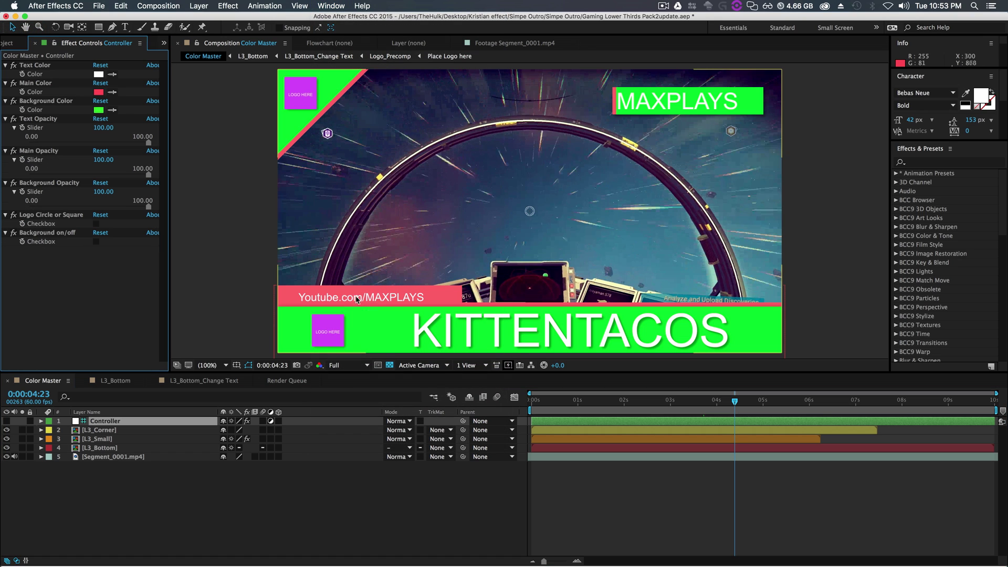
click(54, 45)
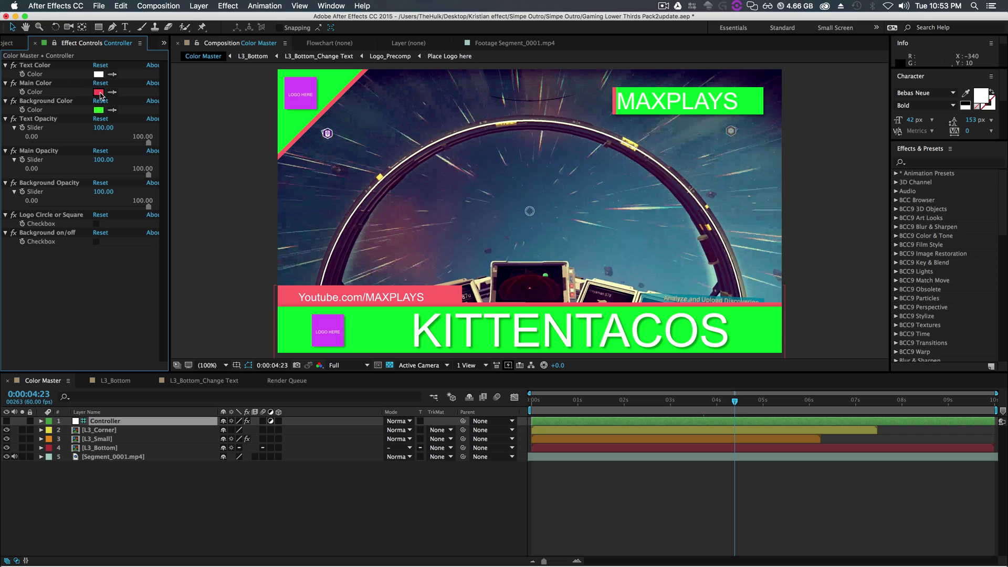
Sample the Controller's Main Color from the green radar dot and its Background Color from the dark blue sky in the footage
click(112, 93)
click(544, 274)
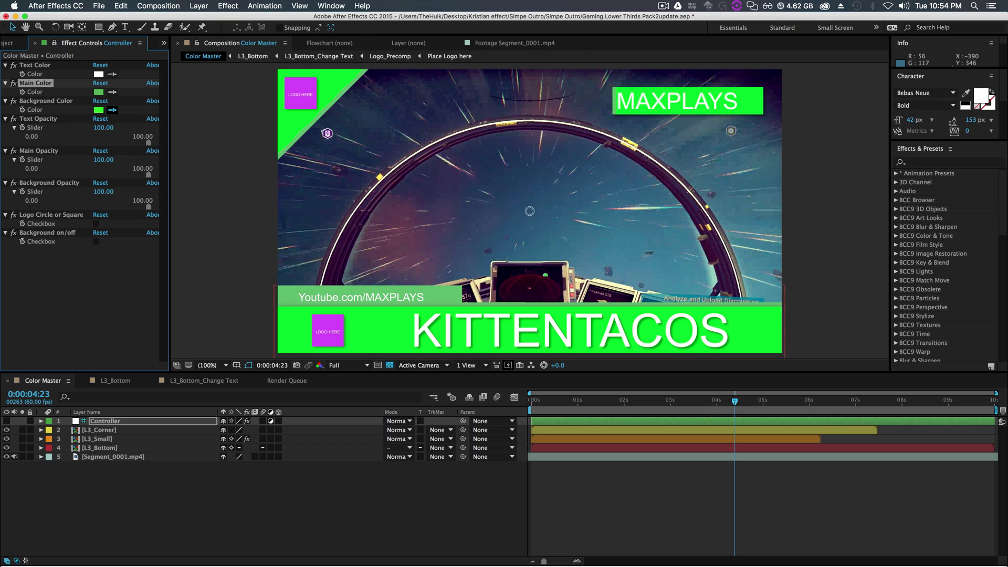
click(713, 277)
click(112, 110)
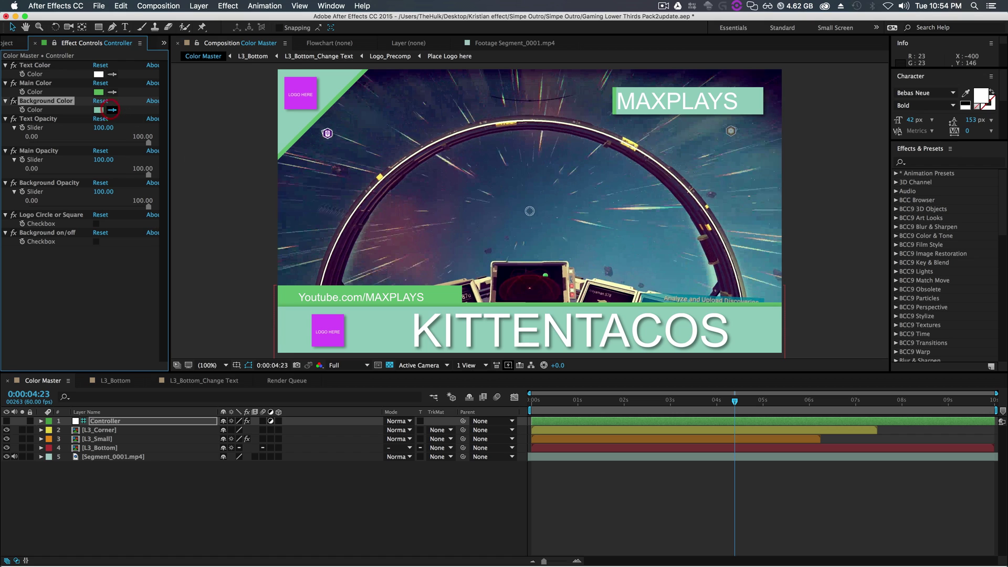
click(541, 200)
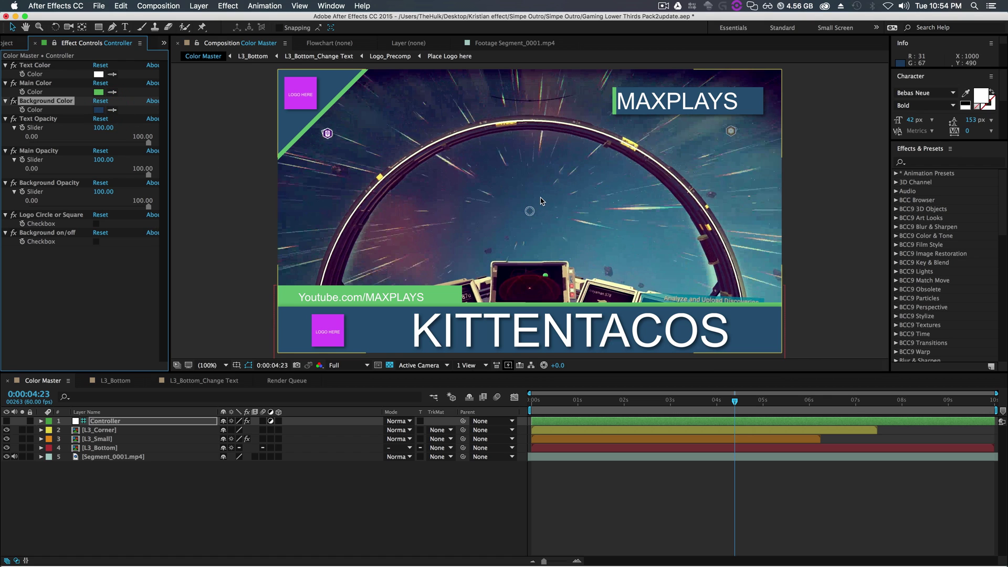
Brighten the Controller's Background Color to a vivid blue and set its Main Color to magenta DD20FD
click(98, 111)
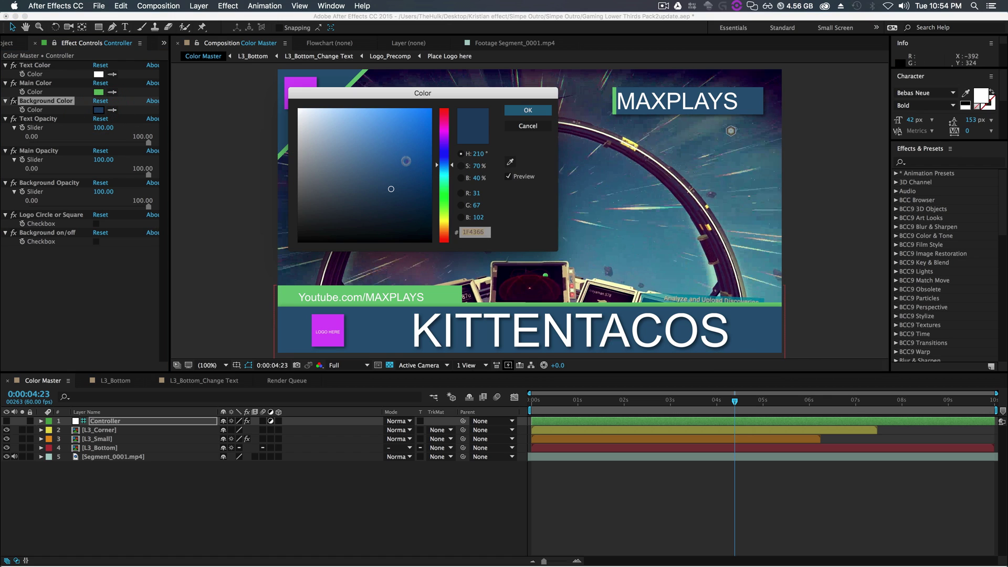
click(411, 117)
click(526, 111)
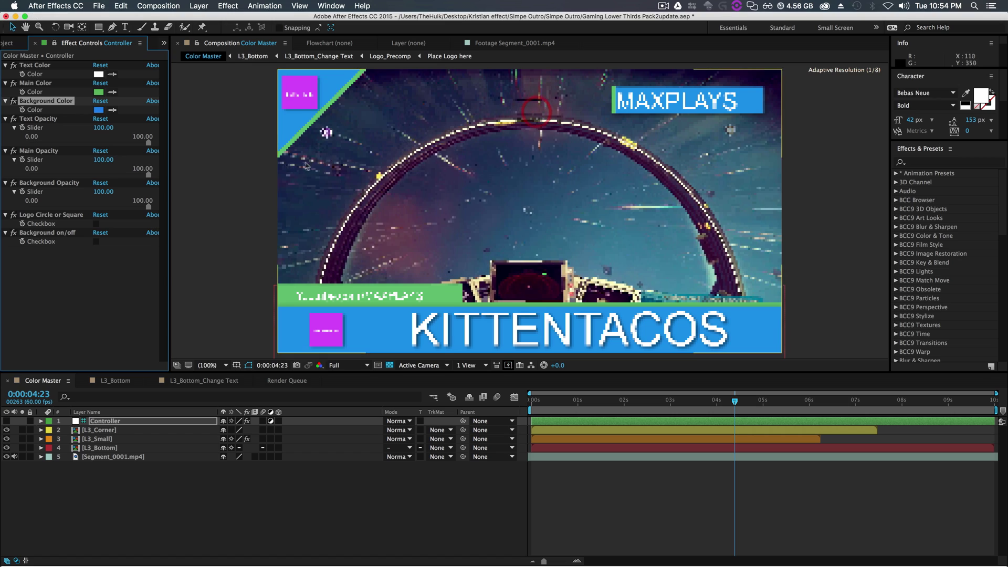
click(99, 93)
click(444, 135)
click(414, 109)
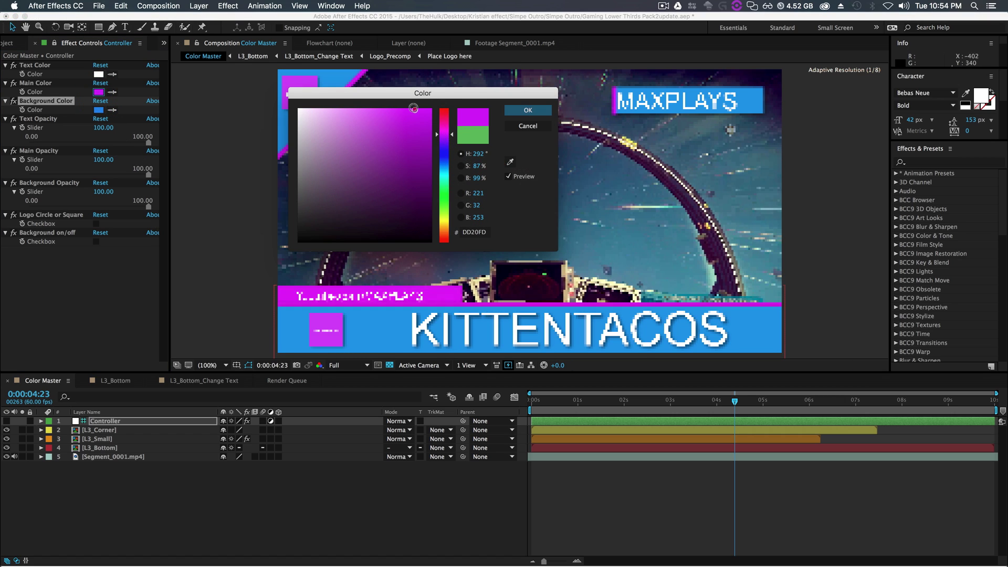
click(525, 110)
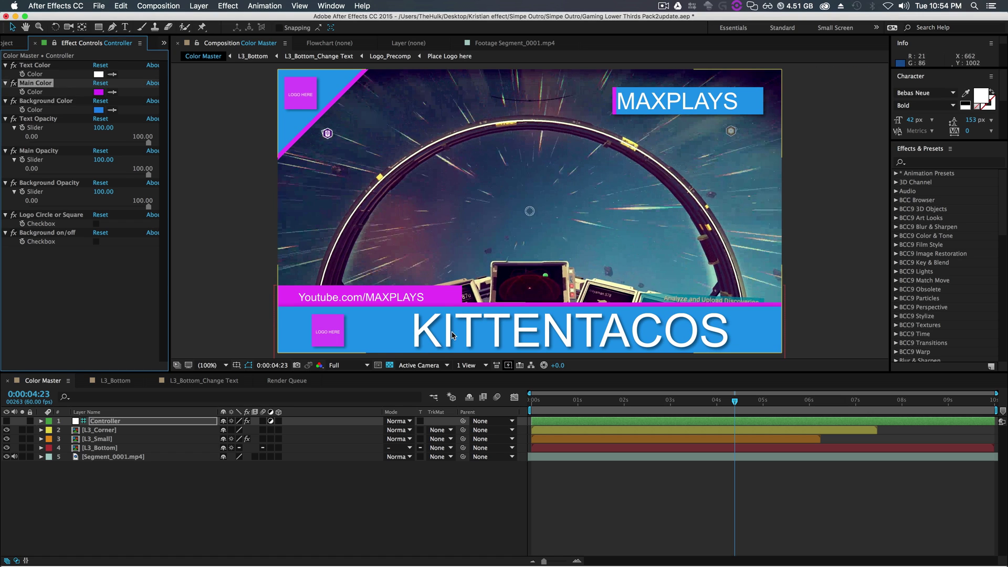
Preview the recolored lower thirds around 0:00:04:24 and lower the Controller's Background Opacity to 55.51
drag(734, 402, 621, 402)
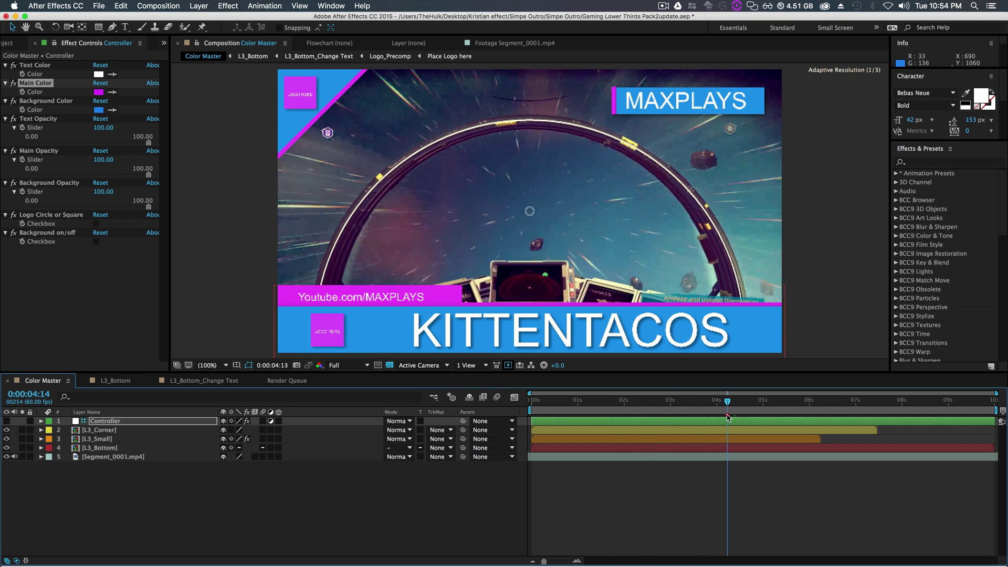
key(space)
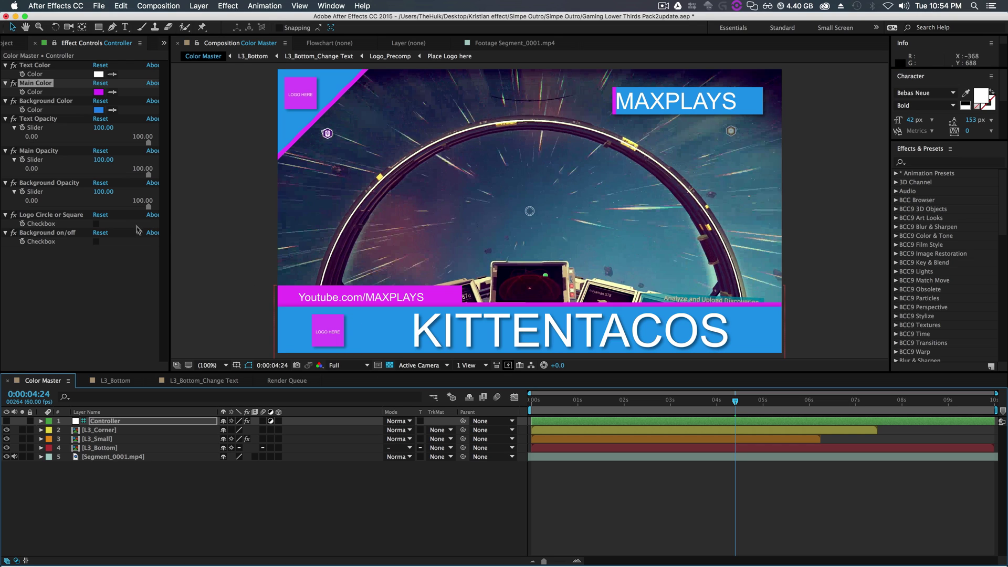
drag(147, 206, 96, 215)
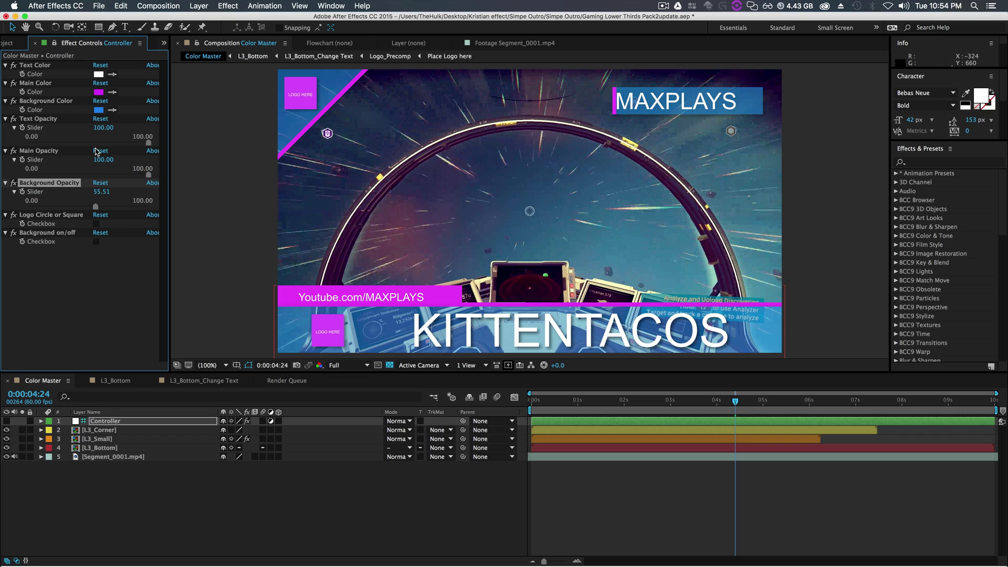
Look through the text compositions in the 1_Main Comps folder and open L3_Bottom_Change Text
click(11, 43)
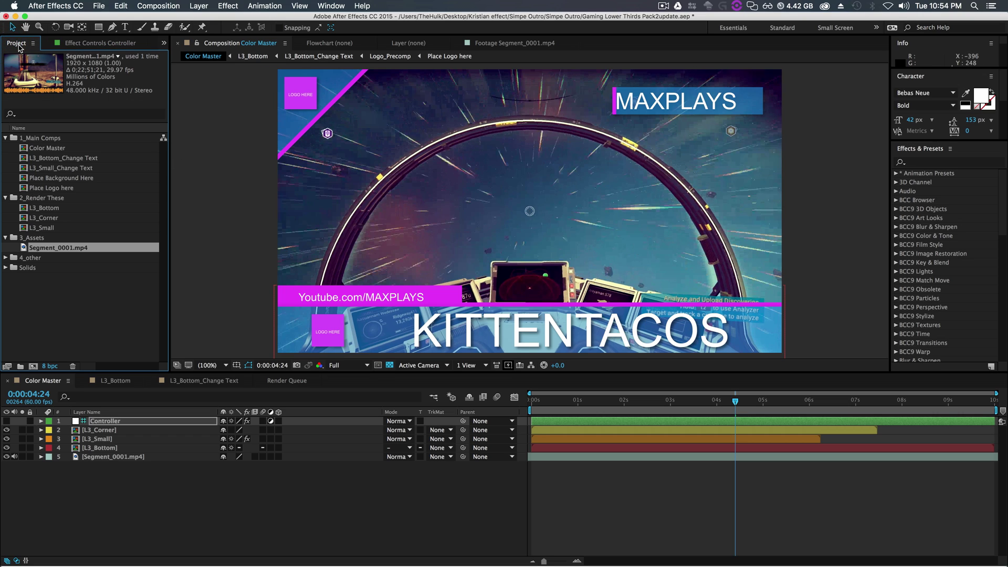
click(56, 179)
click(59, 168)
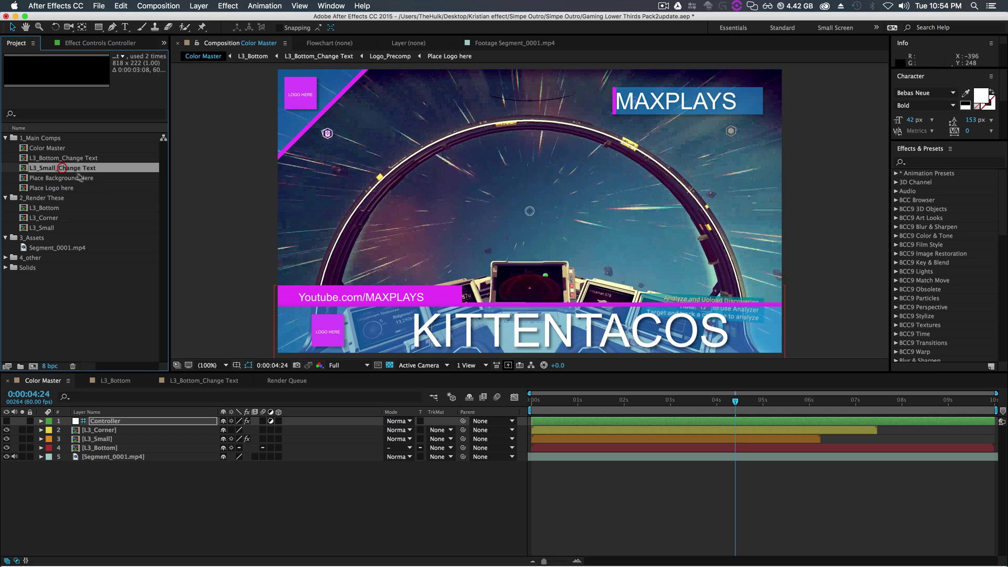
click(52, 159)
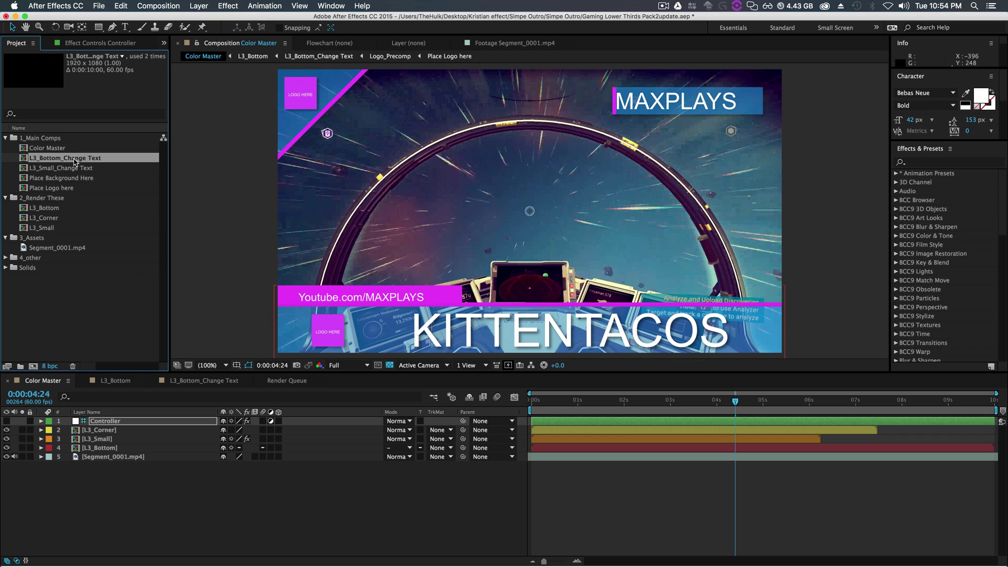
double_click(76, 159)
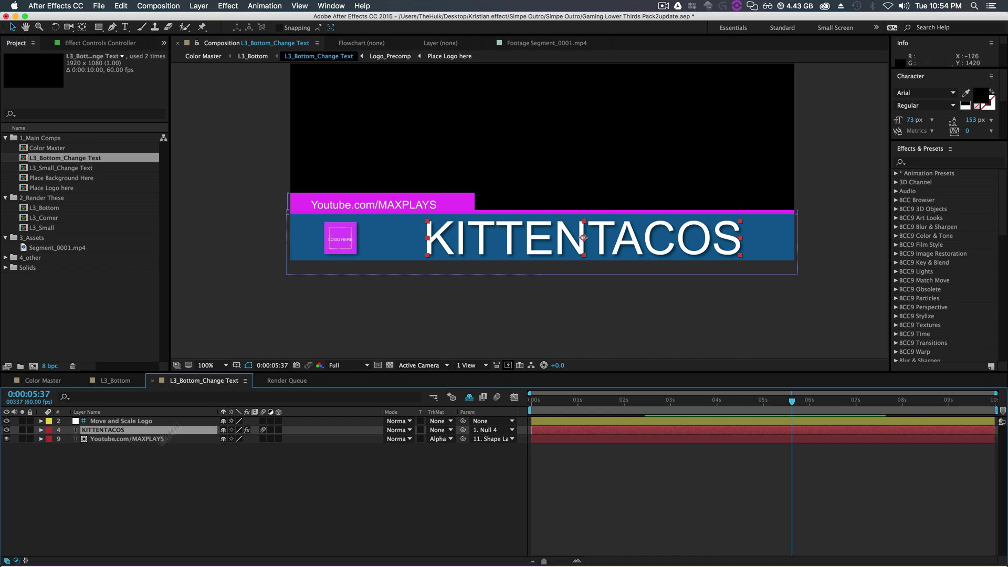
Replace the KITTENTACOS title text with NO MAN'S SKY
click(114, 439)
click(109, 430)
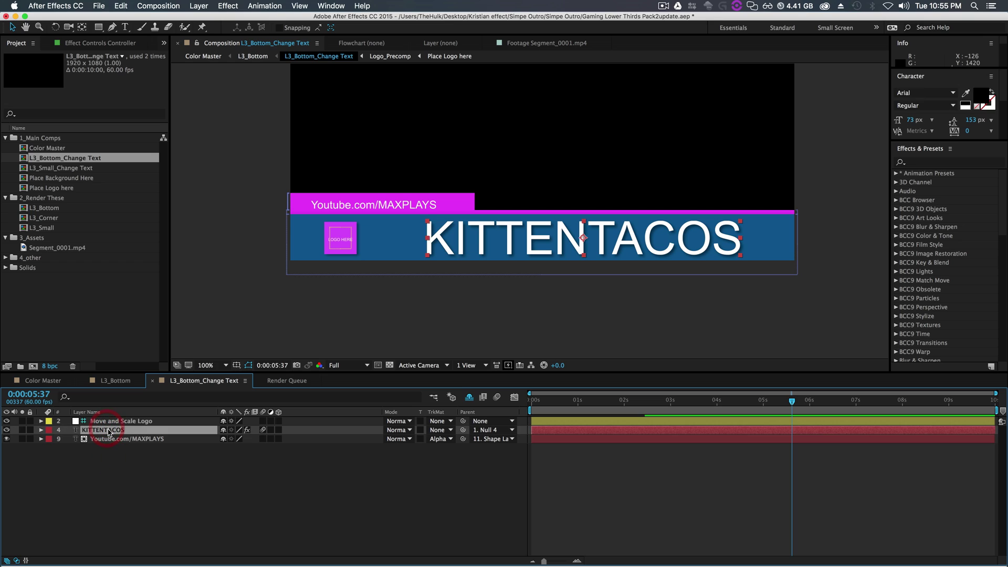
double_click(108, 430)
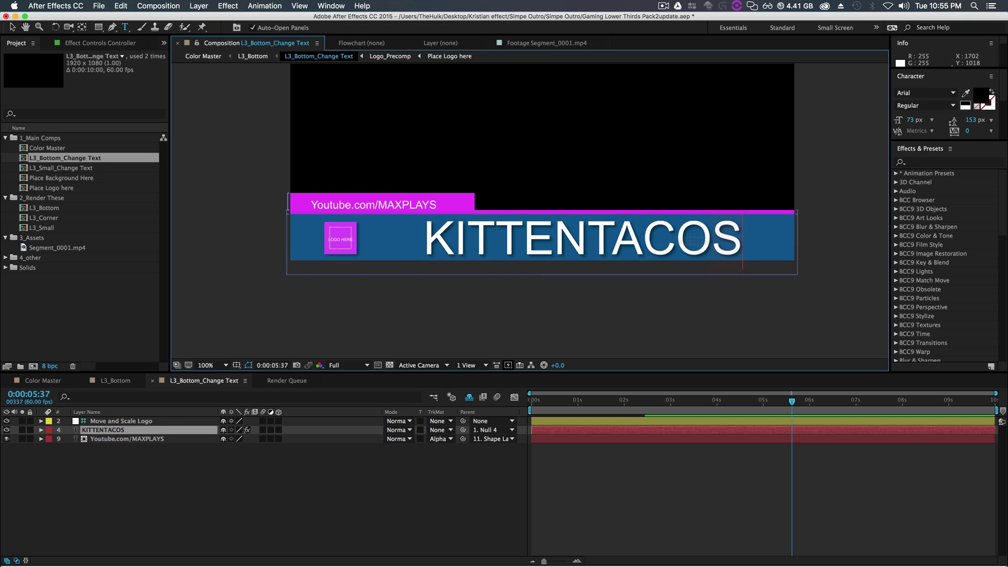
text(NO )
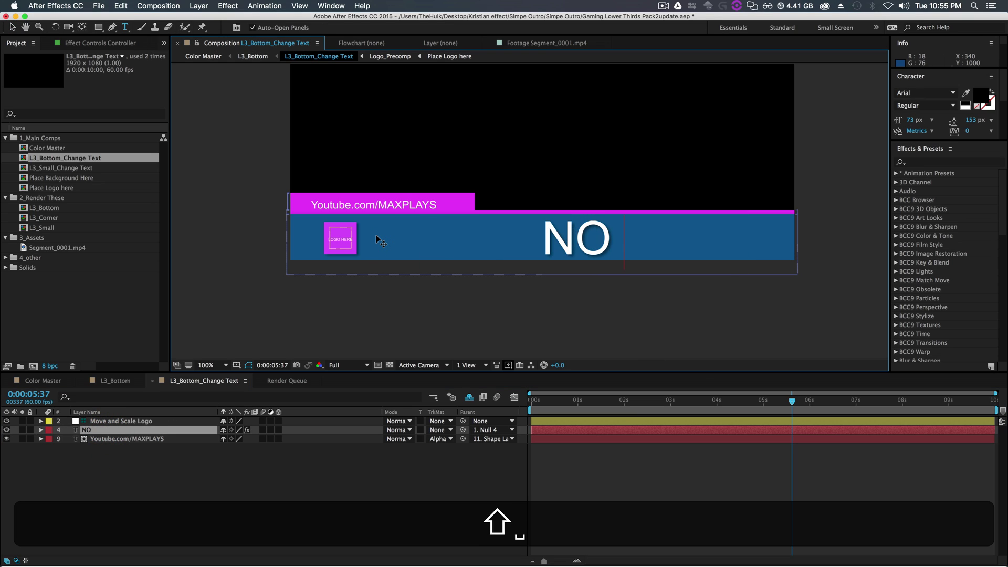
text(MAN's S)
key(BackSpace)
key(BackSpace)
key(BackSpace)
text(S SKY)
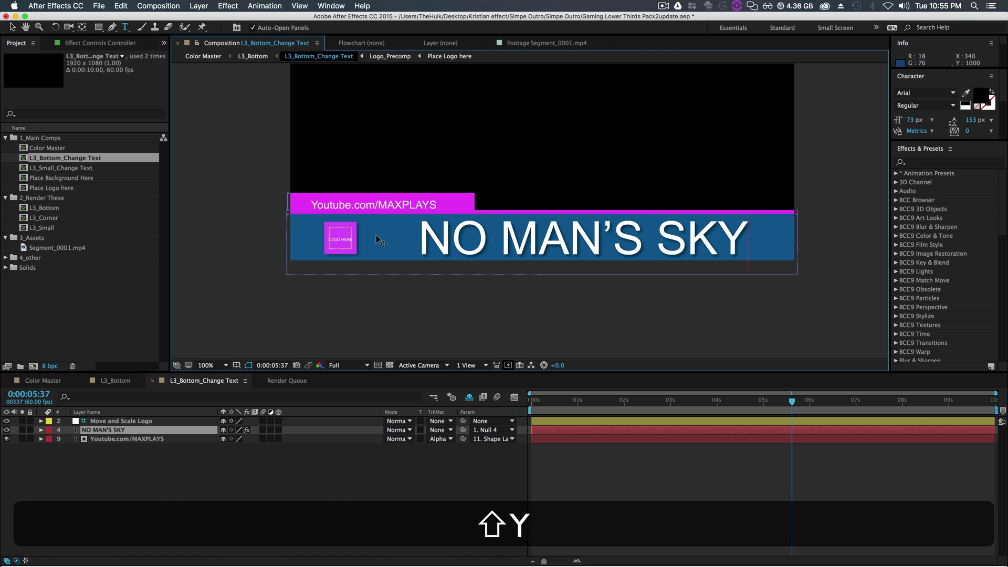
Change the font of the whole NO MAN'S SKY title to Century Gothic
drag(737, 236, 406, 238)
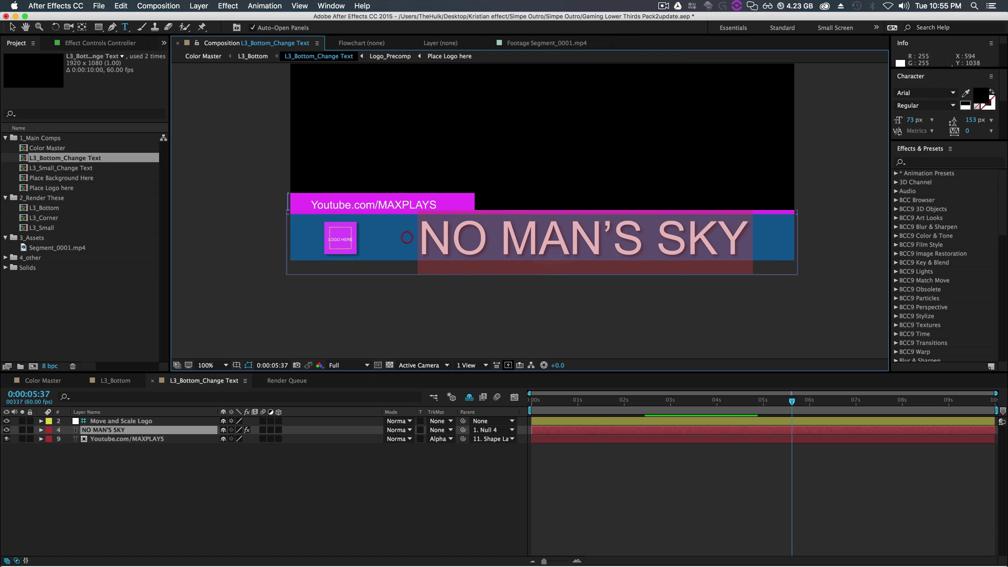
click(909, 92)
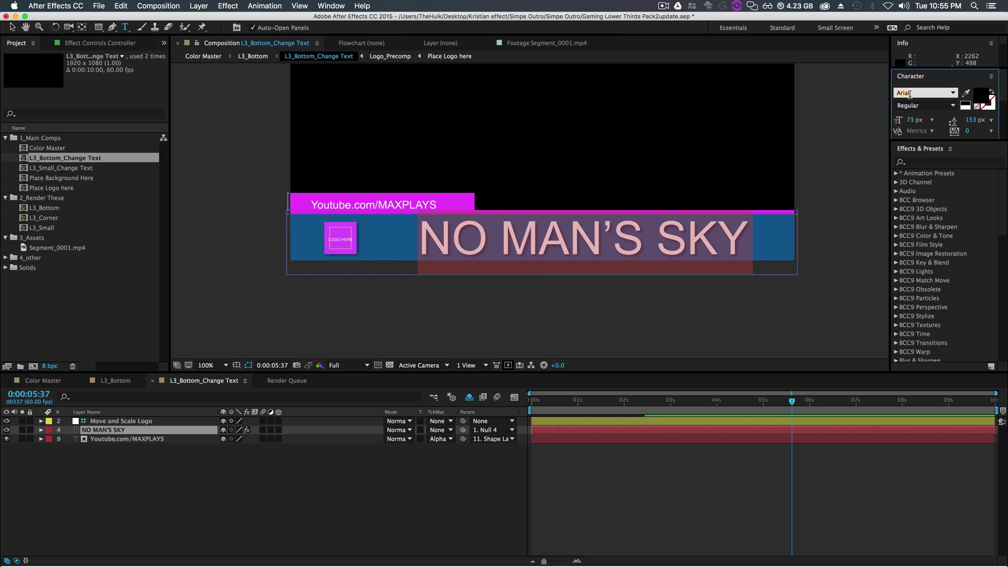
text(Century)
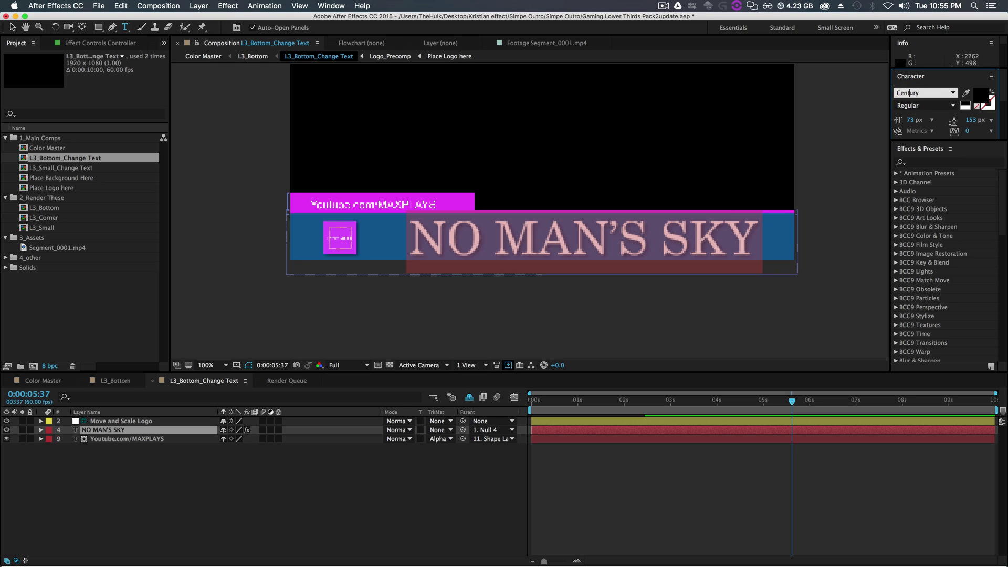
text( Gothic)
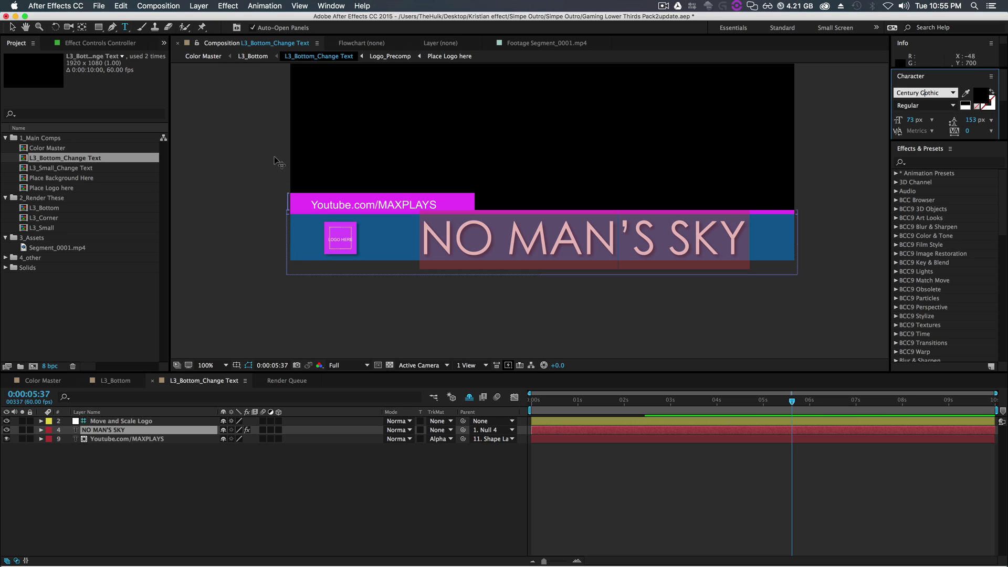
Change the font of the Youtube.com/MAXPLAYS text layer to Bebas Neue
click(125, 441)
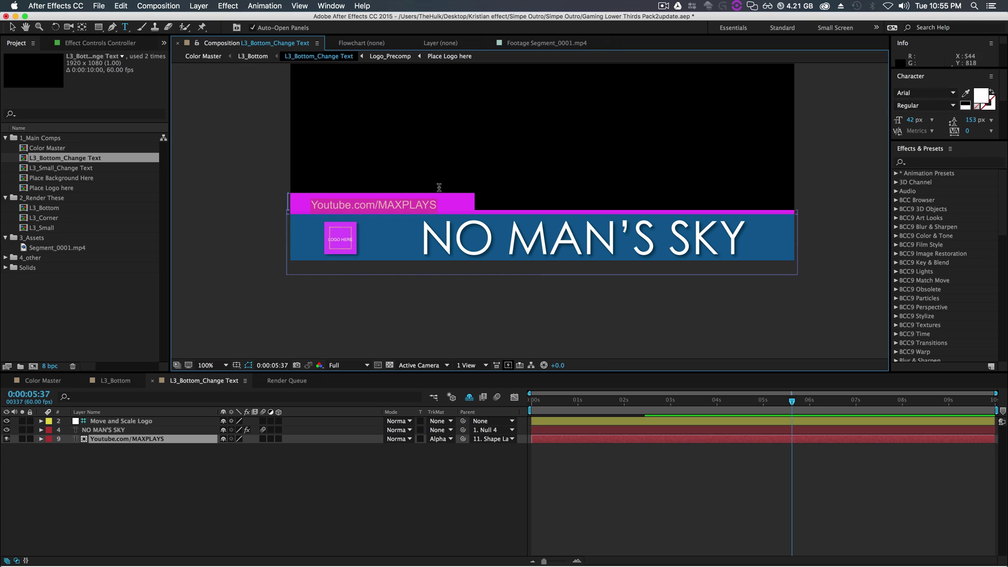
click(915, 93)
text(Bebas Neue)
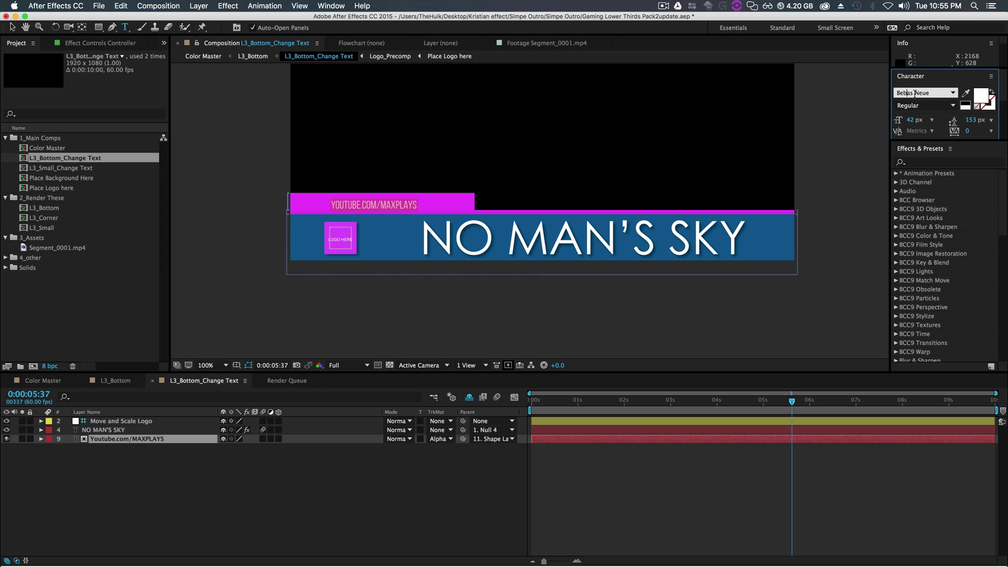
Set the Youtube.com/MAXPLAYS text style to Bold and return to the Color Master composition
click(953, 105)
click(919, 156)
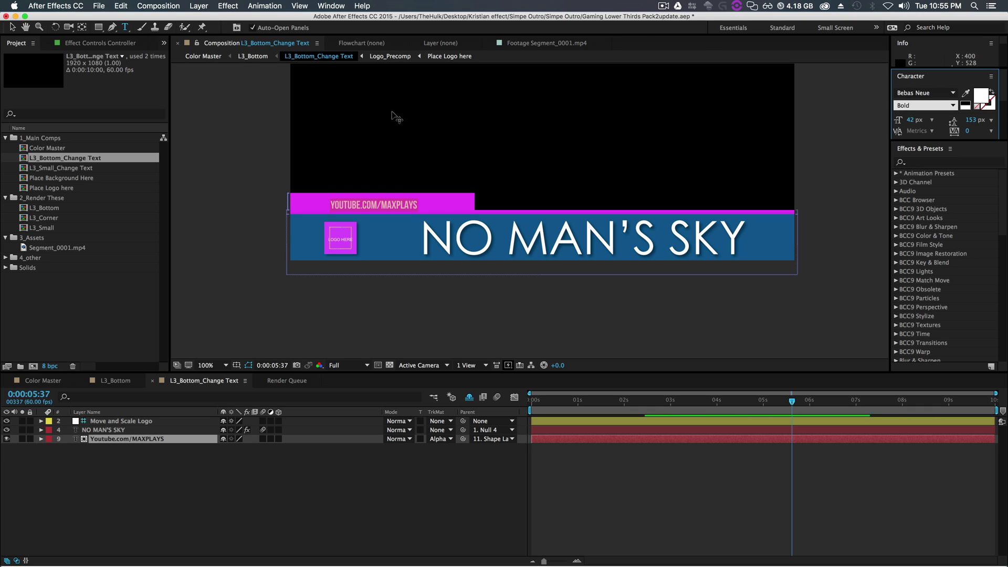
click(205, 56)
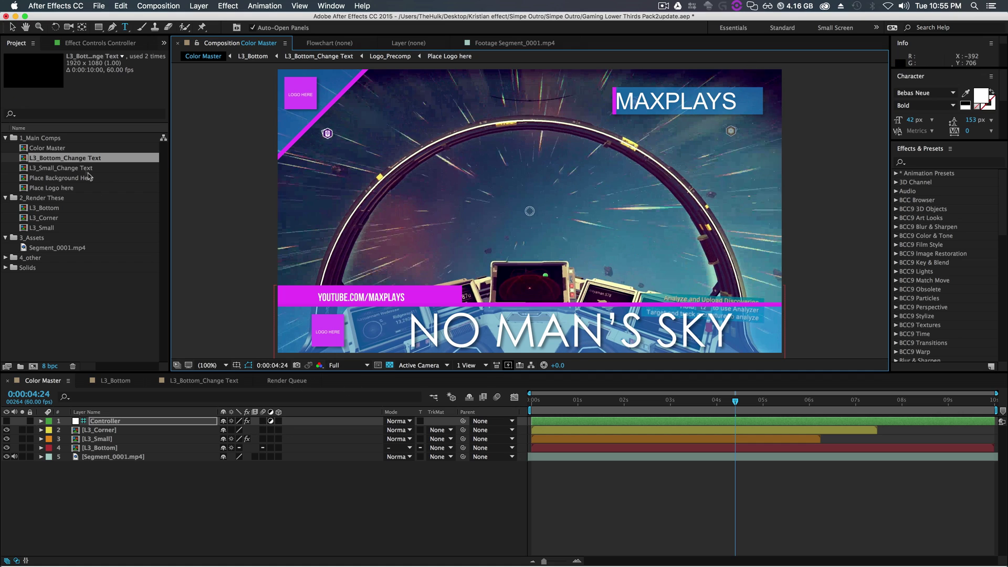
Set the MAXPLAYS text in L3_Small_Change Text to Bebas Neue Bold and move it to the middle of its blue box
click(56, 168)
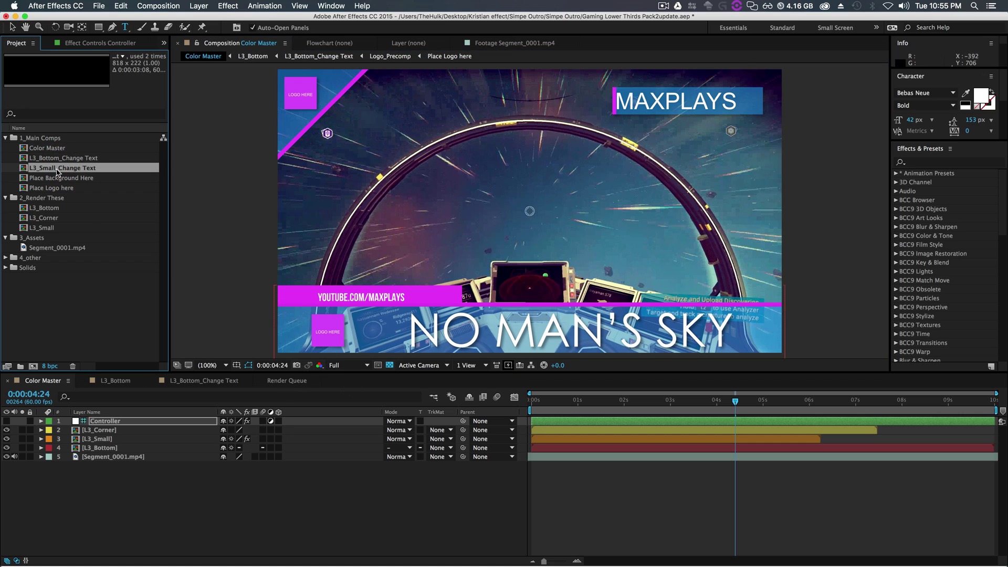
double_click(66, 169)
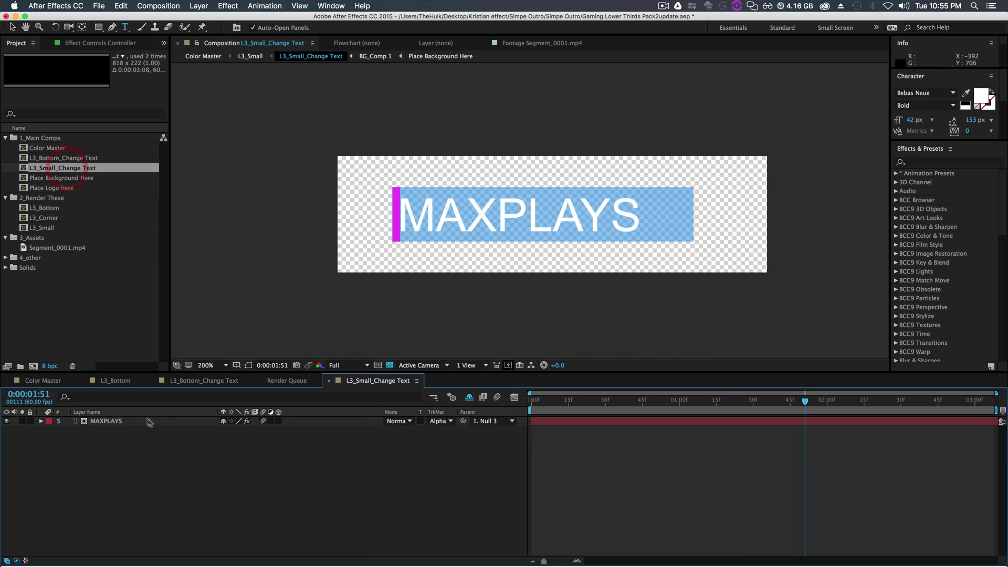
click(115, 421)
click(899, 92)
text(Bebas)
click(924, 105)
click(925, 156)
click(12, 27)
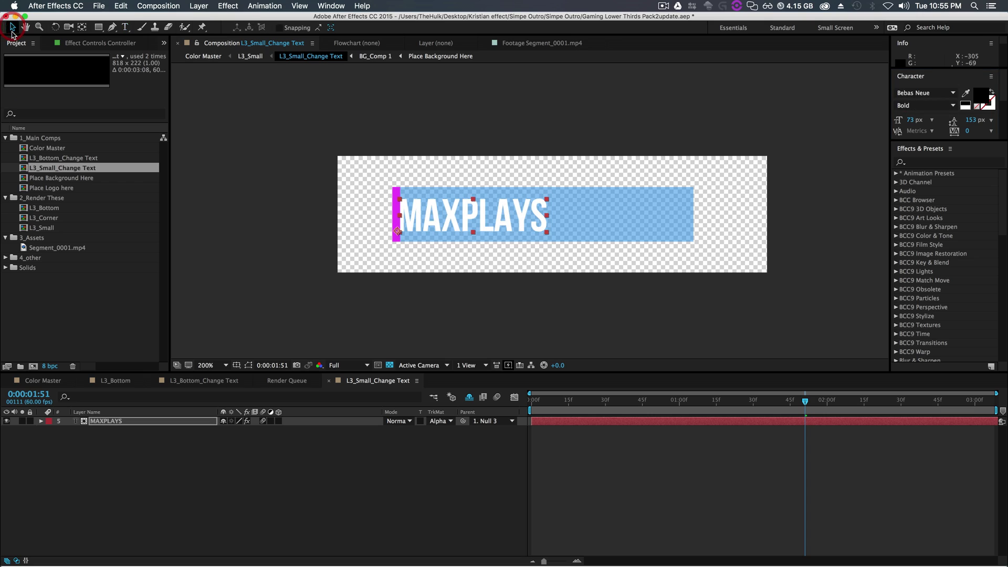
drag(481, 219, 546, 220)
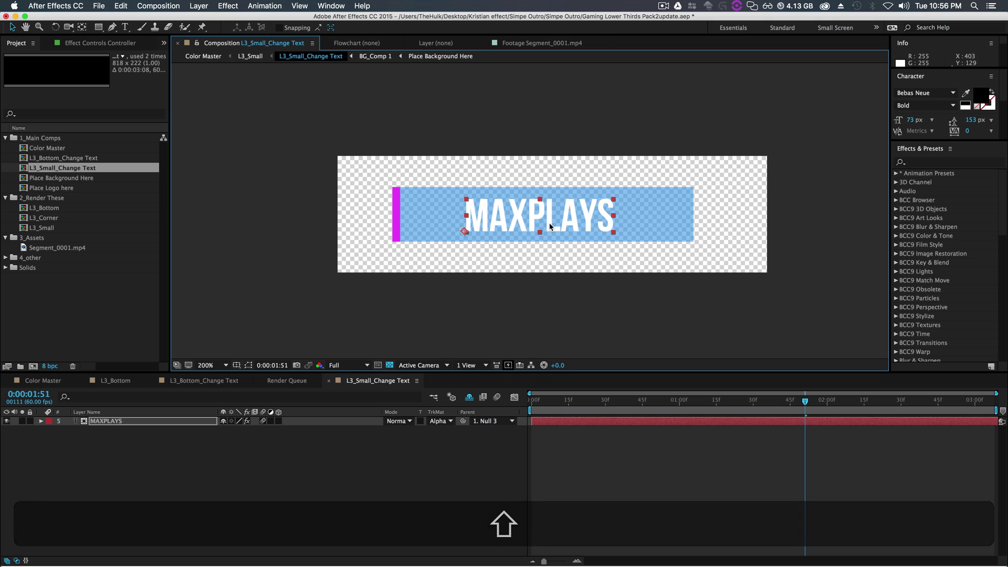
drag(615, 200, 682, 190)
drag(622, 211, 602, 205)
key(super+z)
key(super+z)
key(super+z)
key(super+z)
key(super+z)
key(super+shift+z)
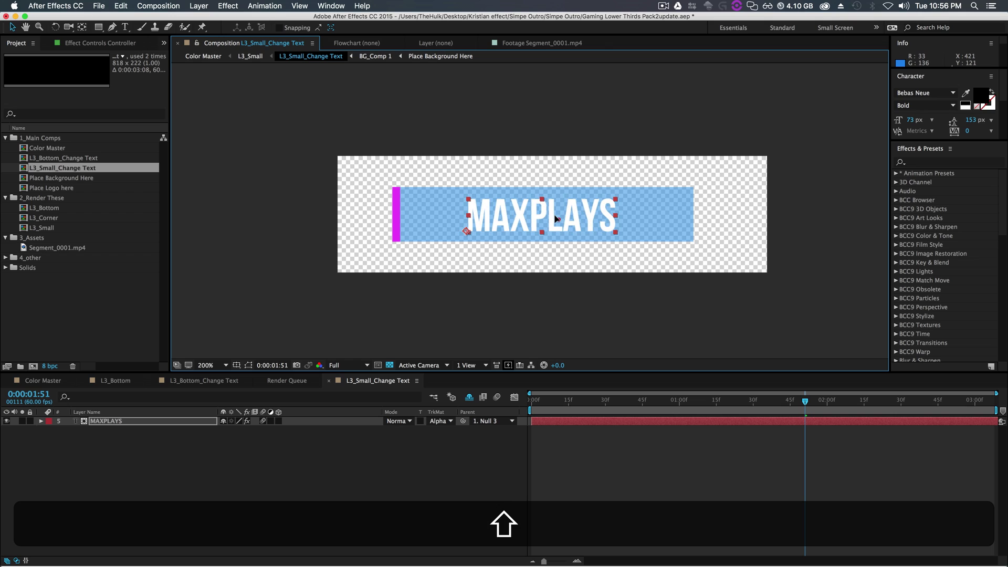
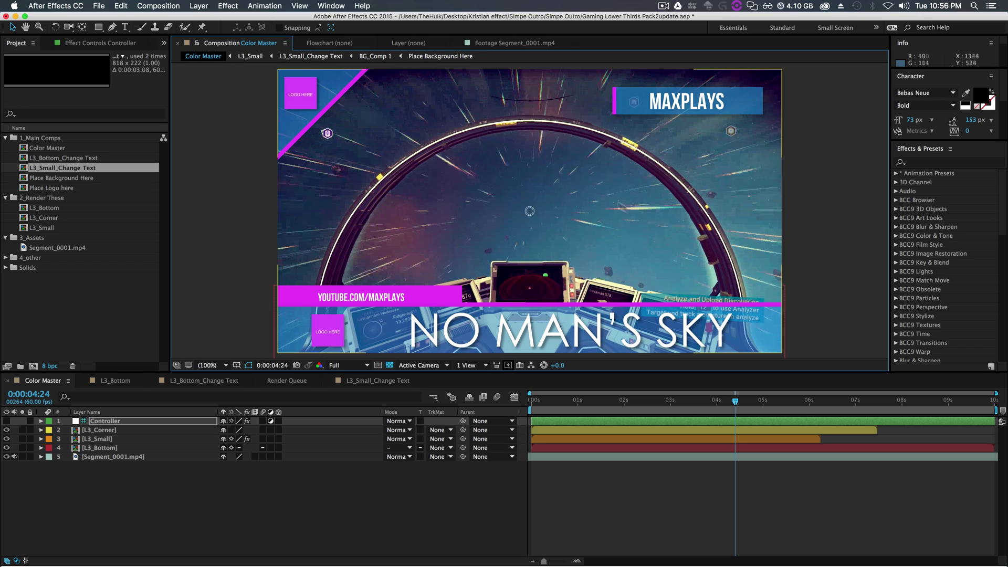
Open the Place Logo here composition and add Square logo.png as its topmost layer
click(53, 189)
double_click(55, 188)
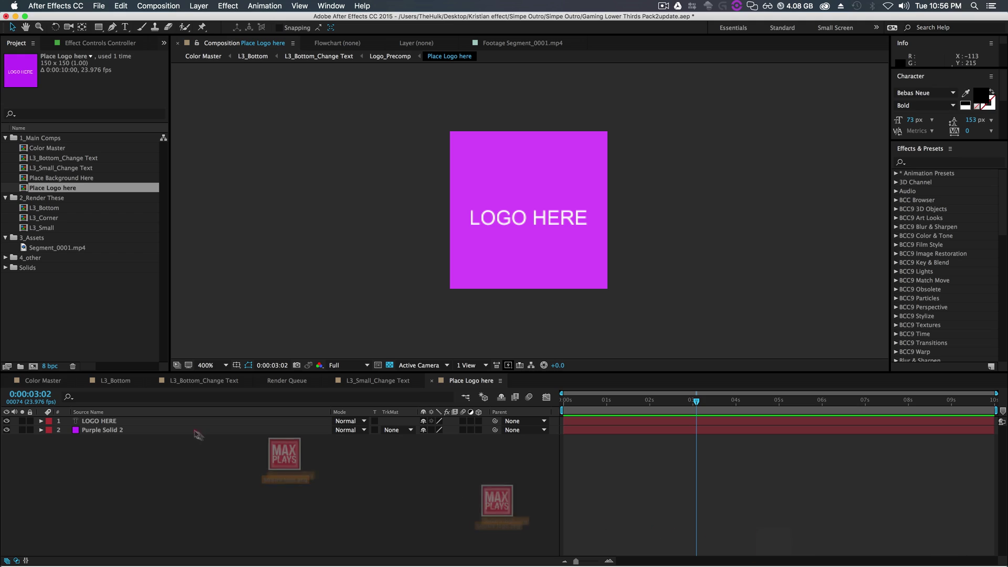
drag(282, 439, 96, 423)
scroll(603, 281, down, 2)
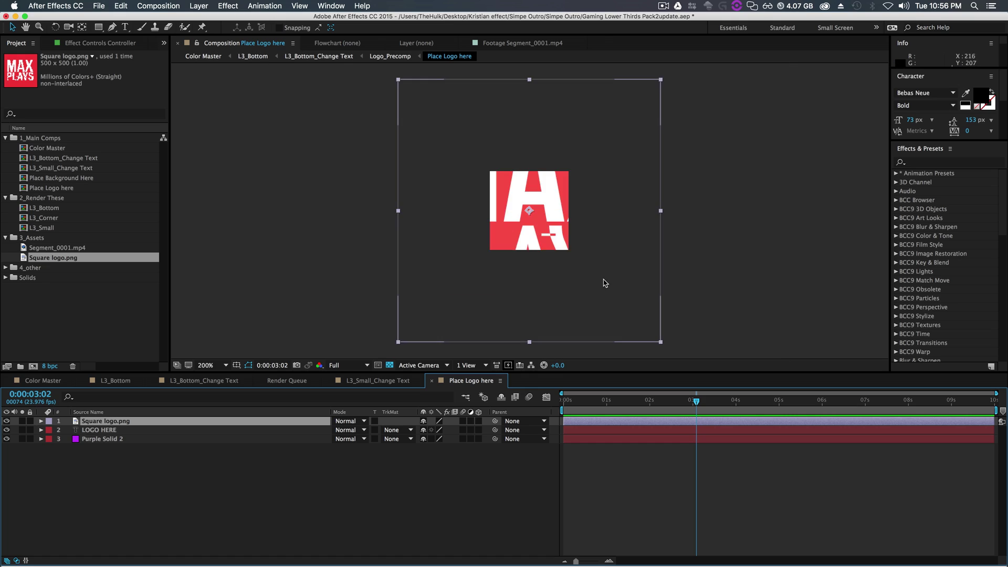
key(shift)
drag(595, 277, 562, 235)
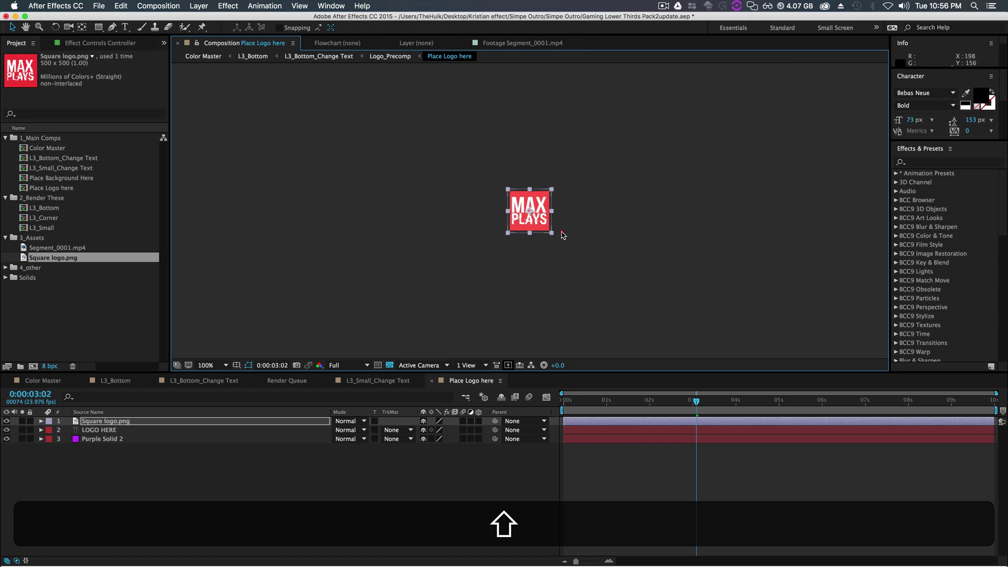
scroll(565, 236, up, 2)
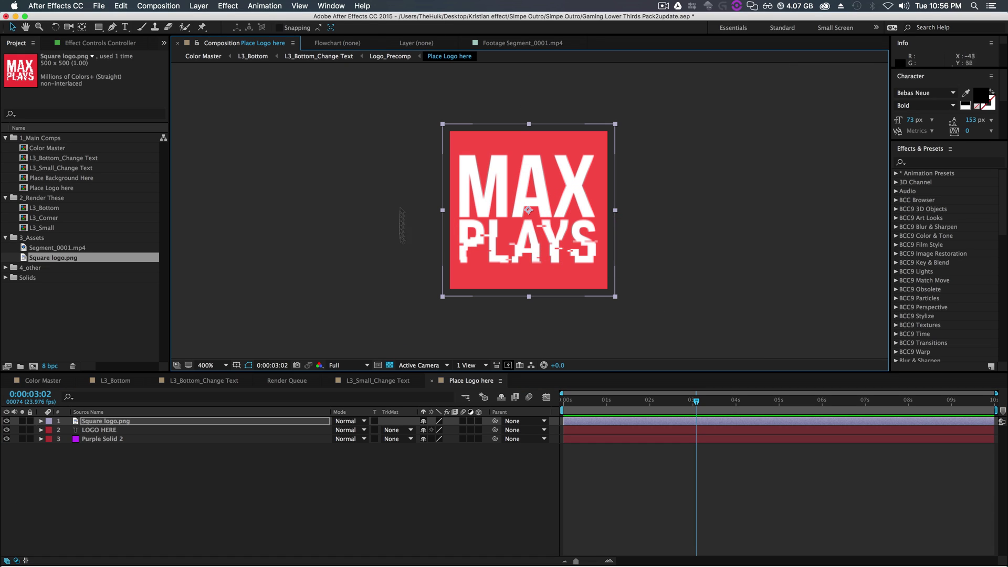
key(super+z)
key(super+minus)
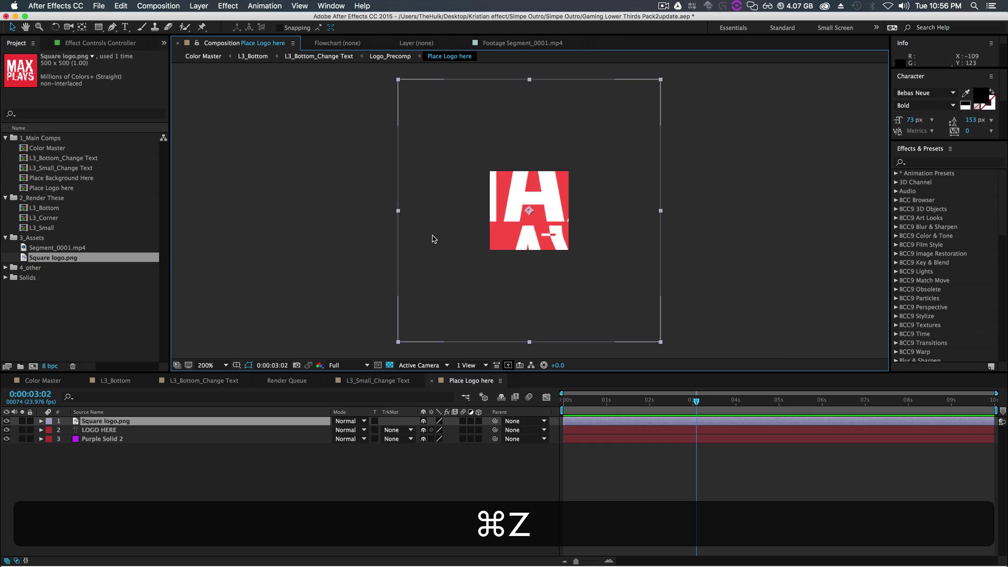
key(shift)
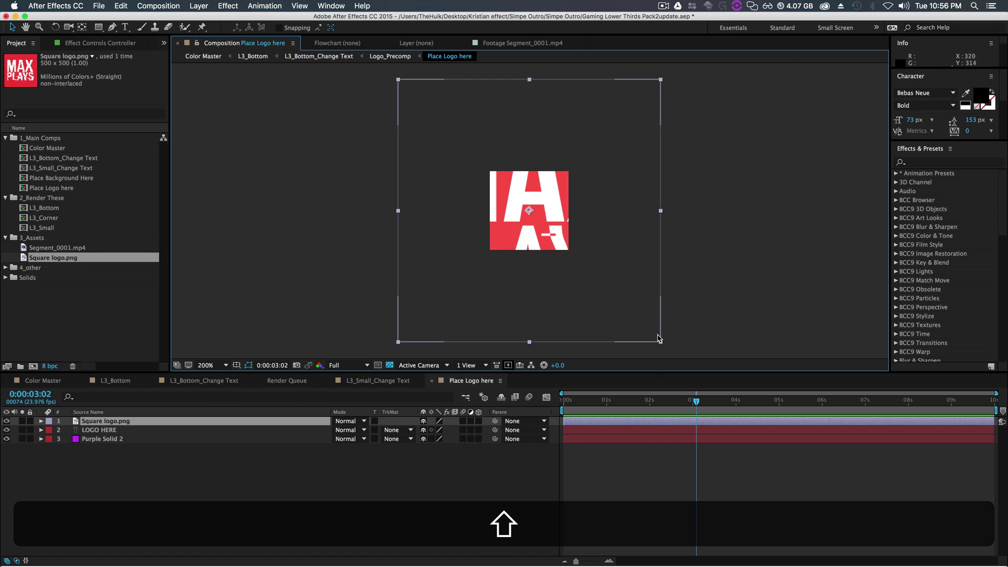
click(662, 344)
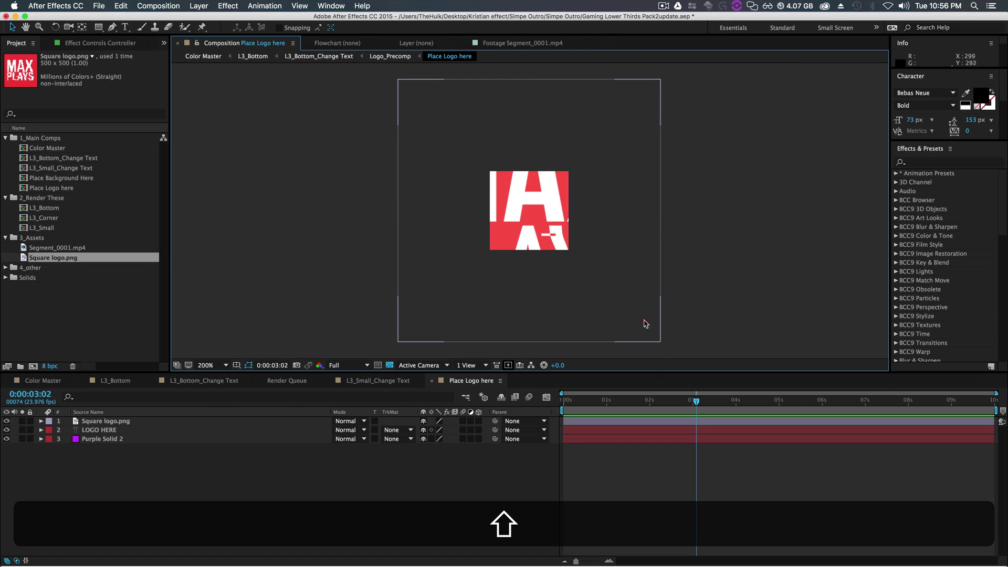
Set the Scale of the Square logo.png layer to 32%
click(102, 421)
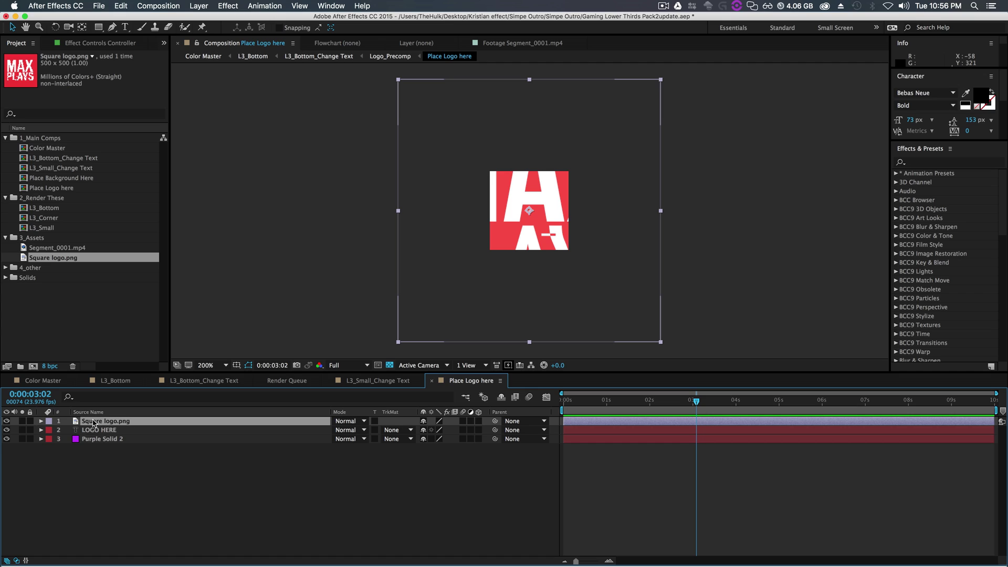
key(s)
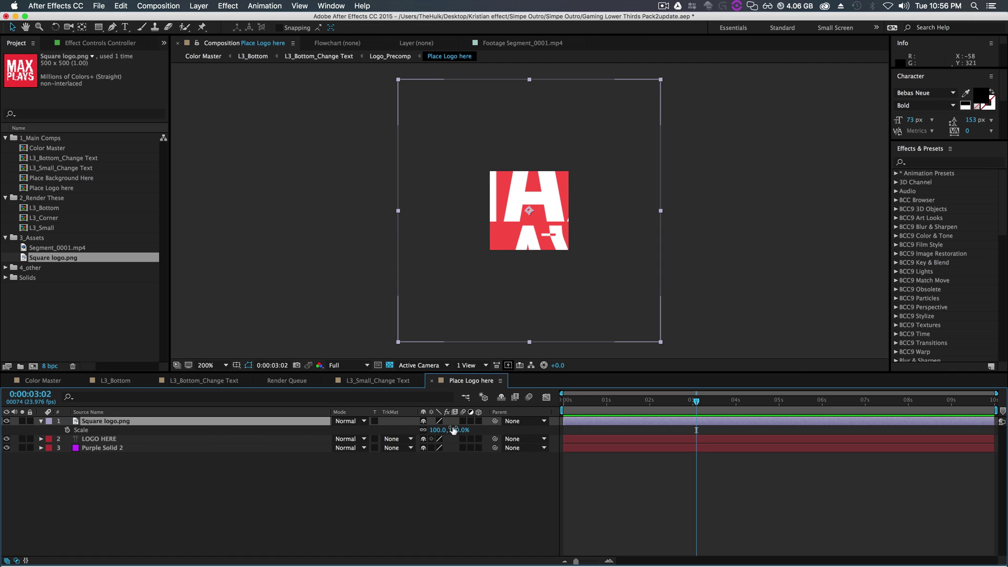
drag(454, 430, 425, 432)
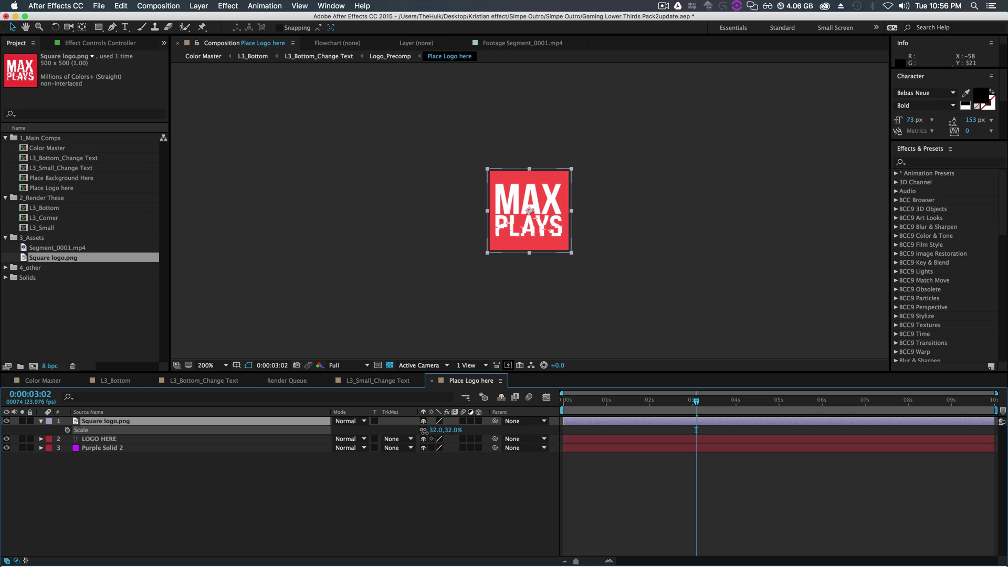
Return to Color Master and scrub from the beginning to about 0:00:04:07 to check the logo in the lower thirds
click(199, 56)
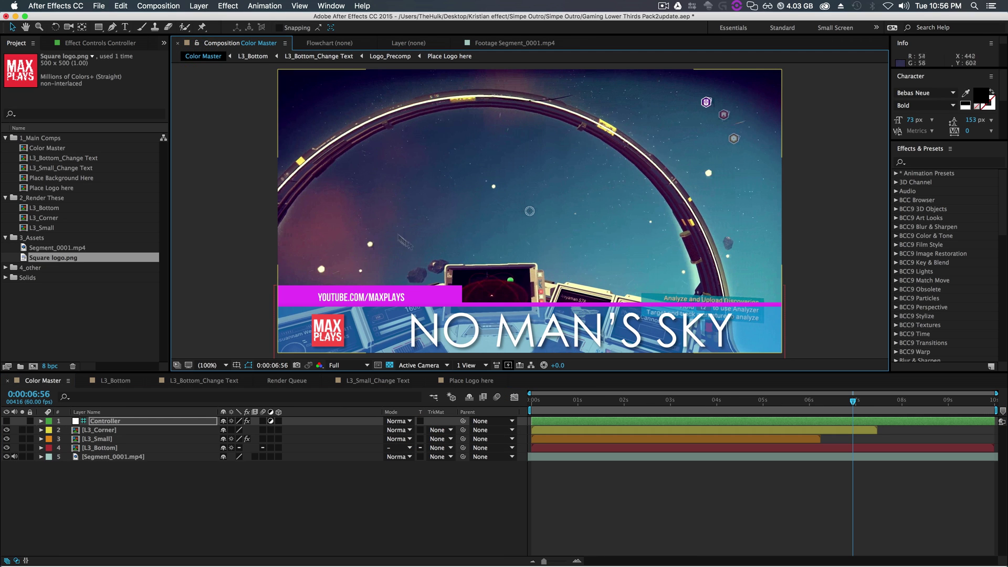
click(547, 400)
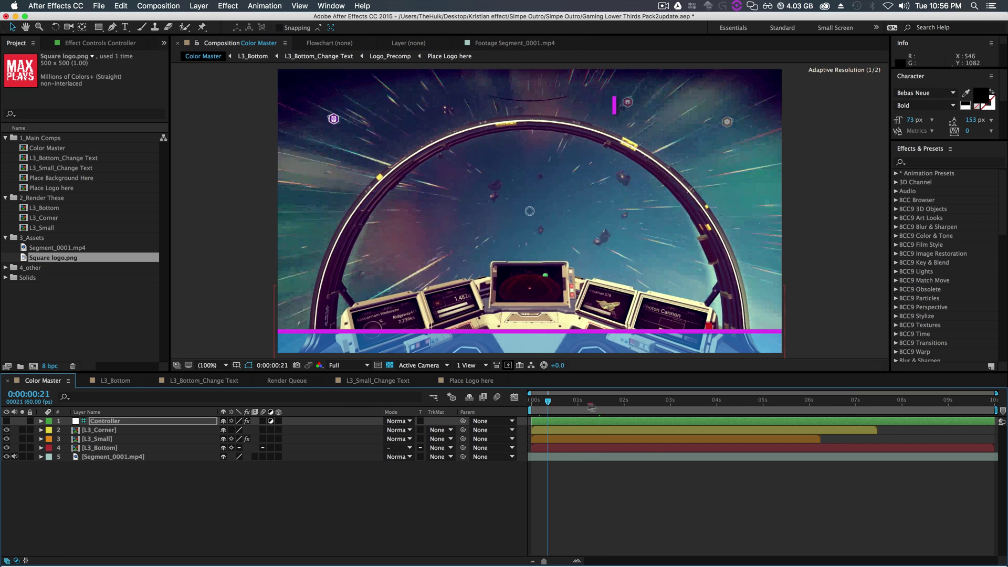
drag(548, 402, 722, 409)
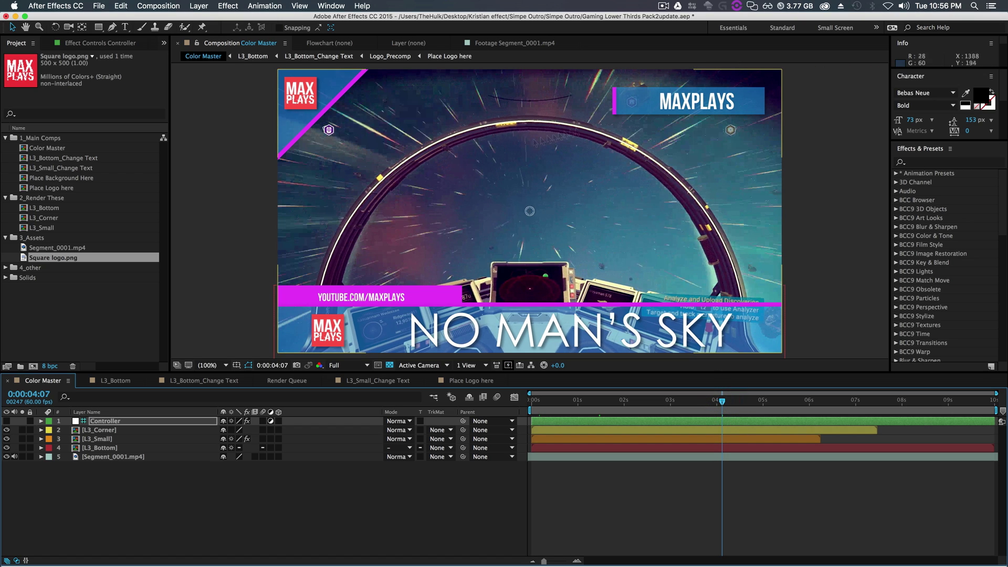
Shift the MAXPLAYS text in L3_Small_Change Text left to recenter it in its box, and return to Color Master
click(54, 170)
double_click(54, 169)
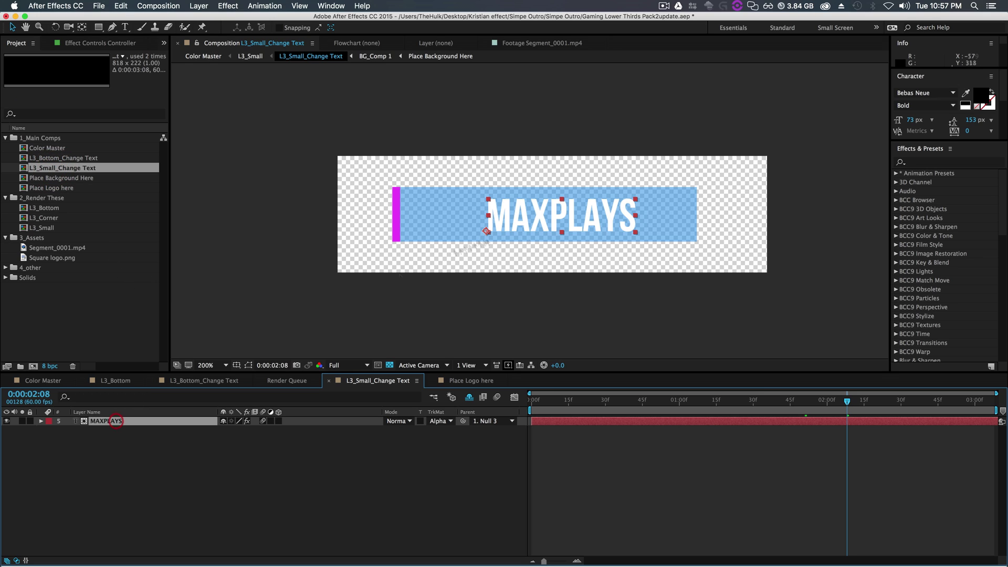
click(576, 220)
key(shift+Left)
drag(576, 221, 567, 221)
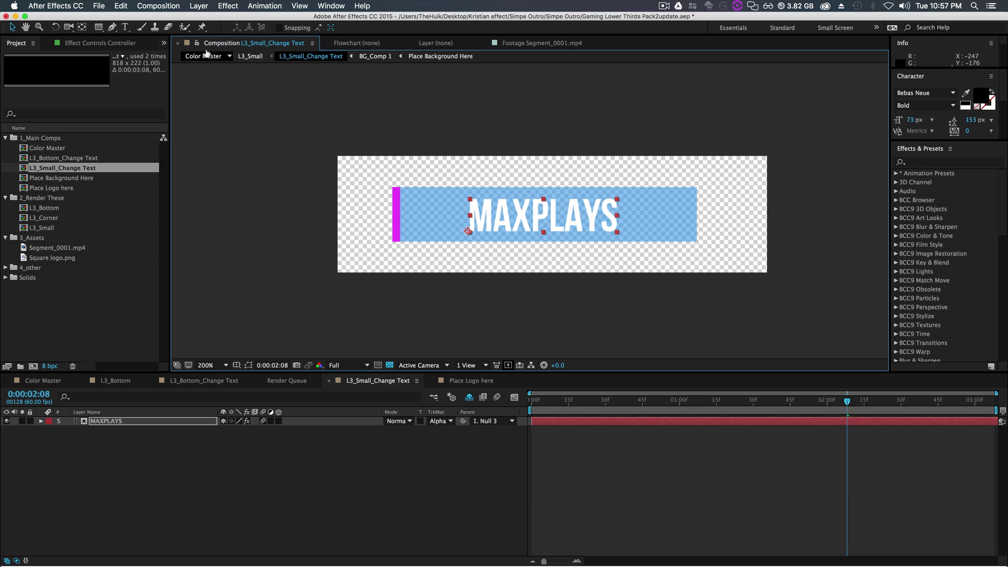
click(44, 149)
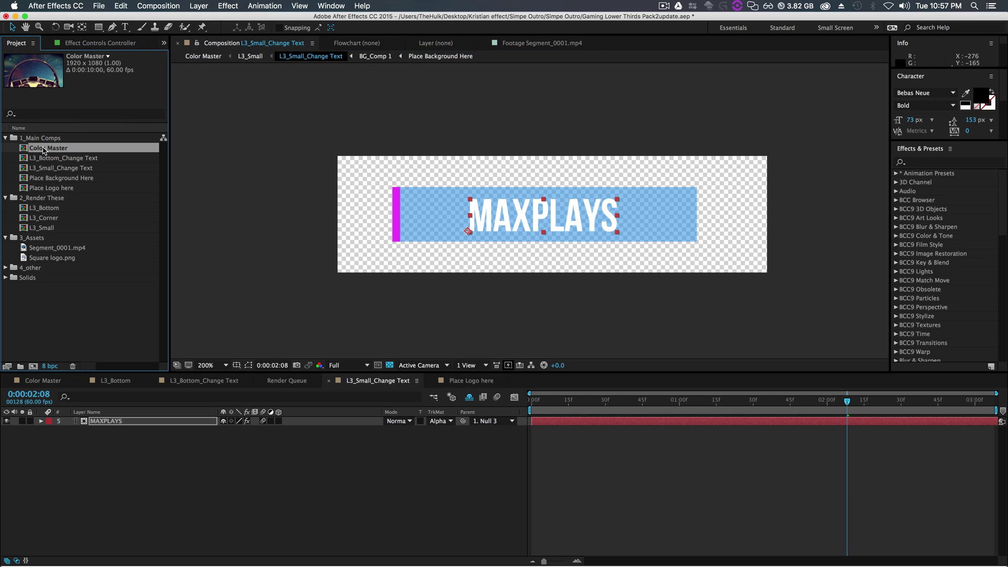
click(205, 57)
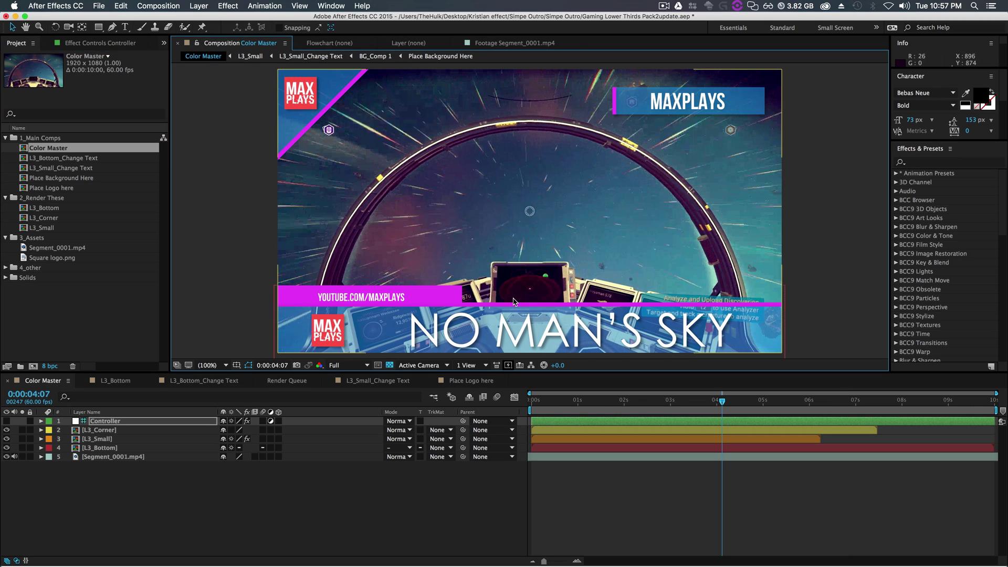
Enable the Logo Circle or Square checkbox on the Controller layer to make the logos circular
drag(722, 404, 719, 406)
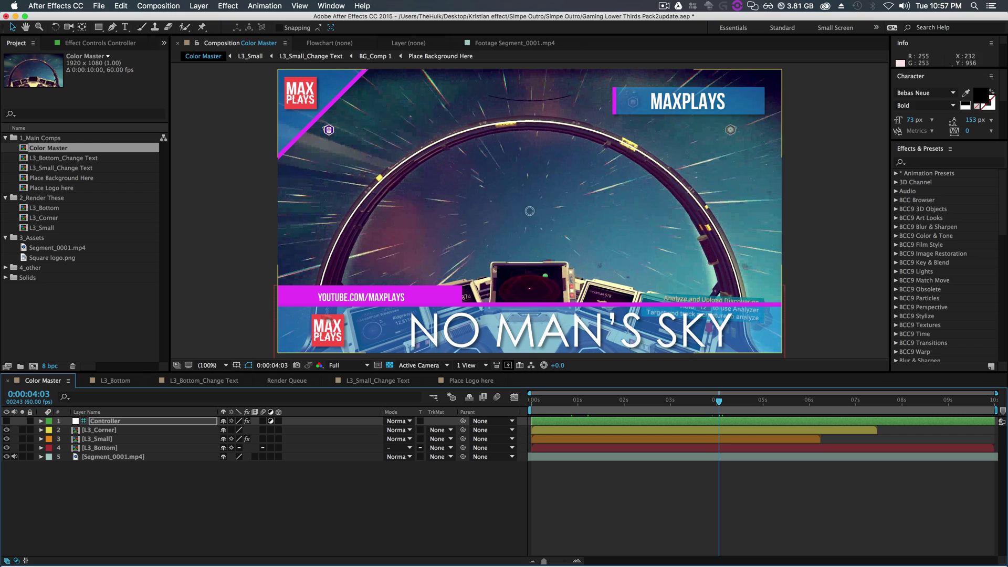
click(107, 422)
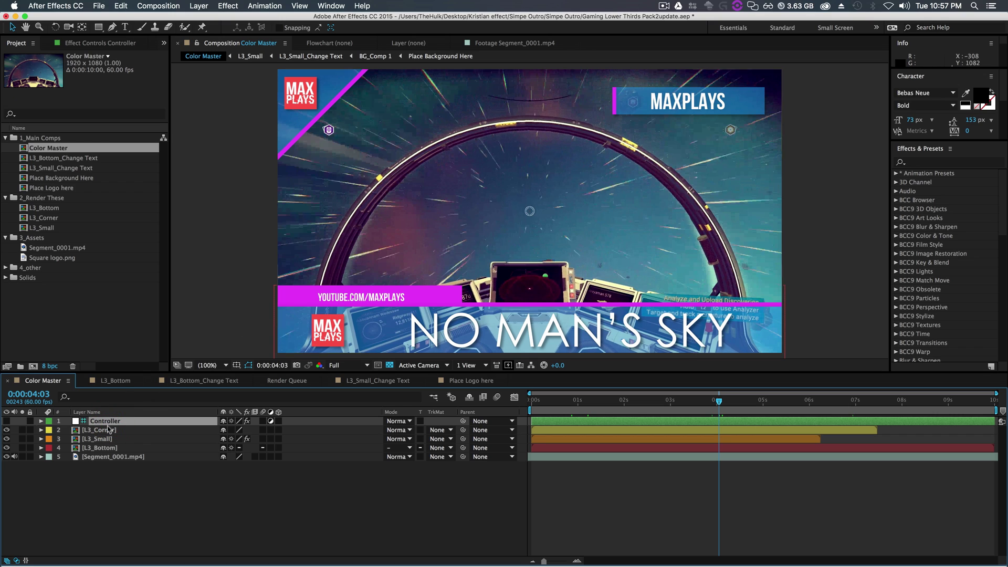
click(83, 43)
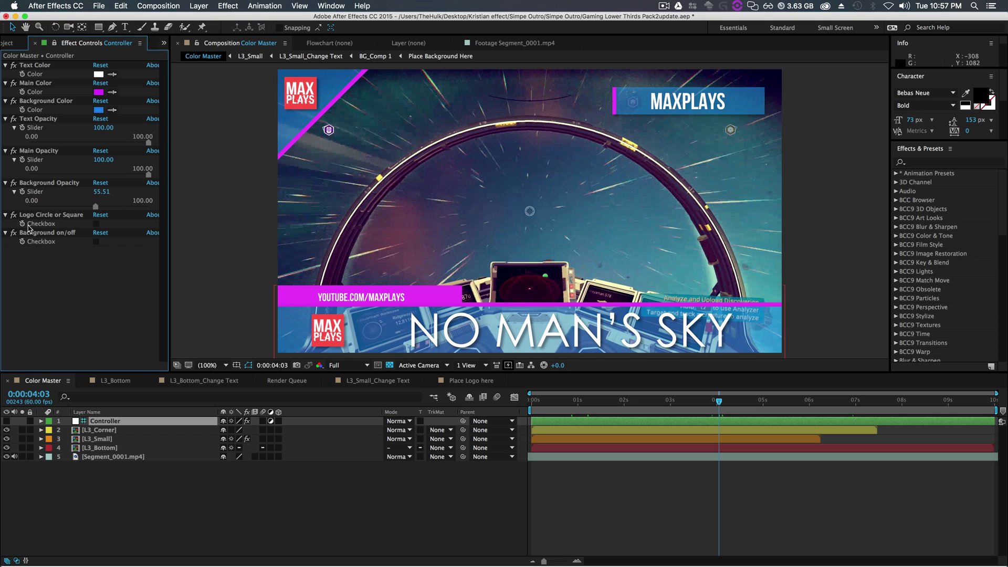
click(95, 224)
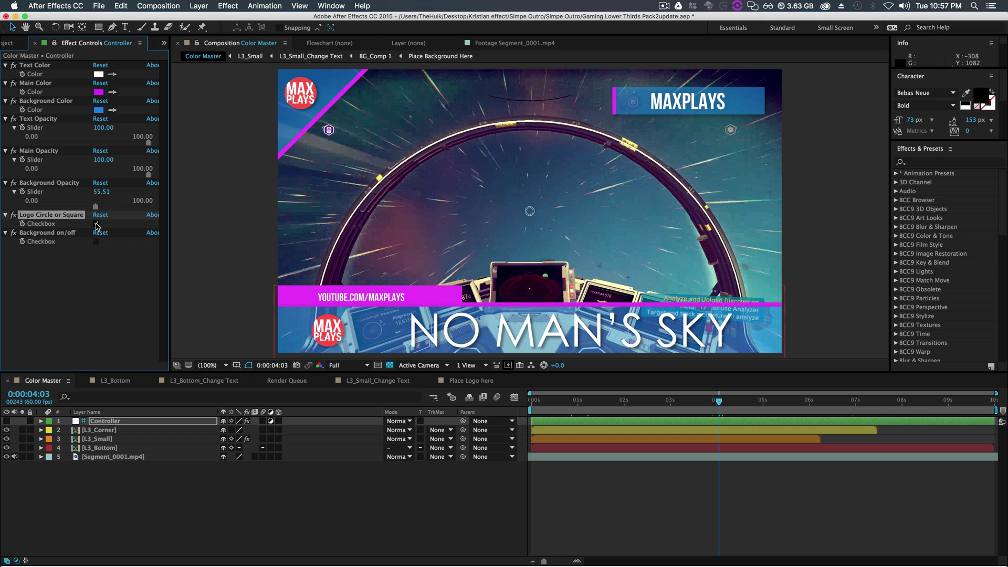
click(95, 224)
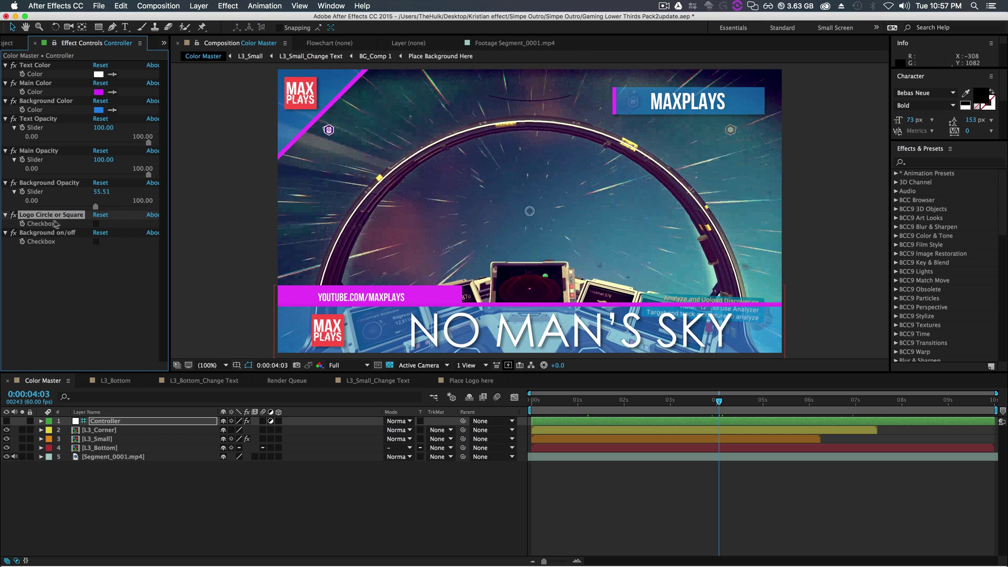
click(96, 223)
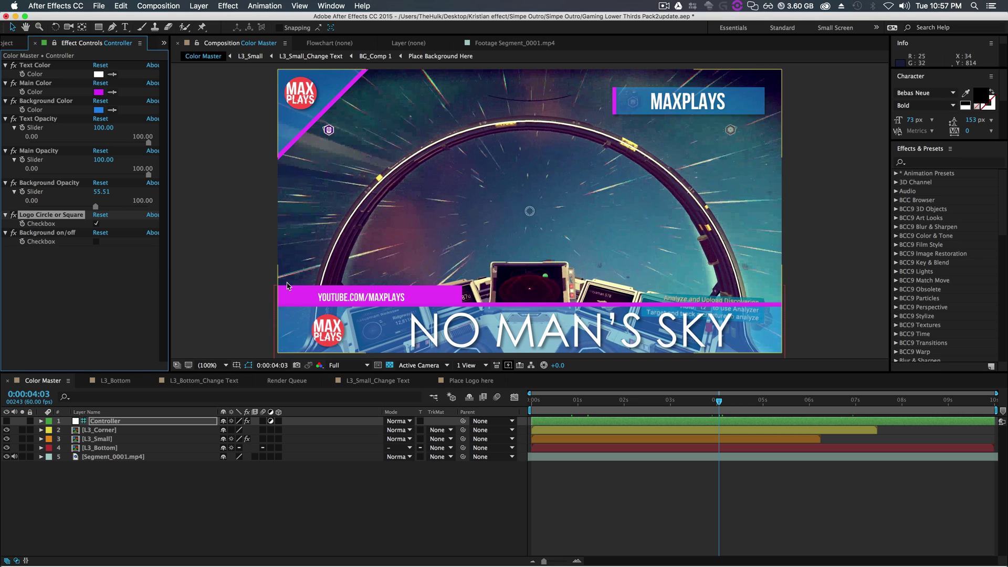
Open the Place Background Here composition from the 1_Main Comps folder
click(13, 44)
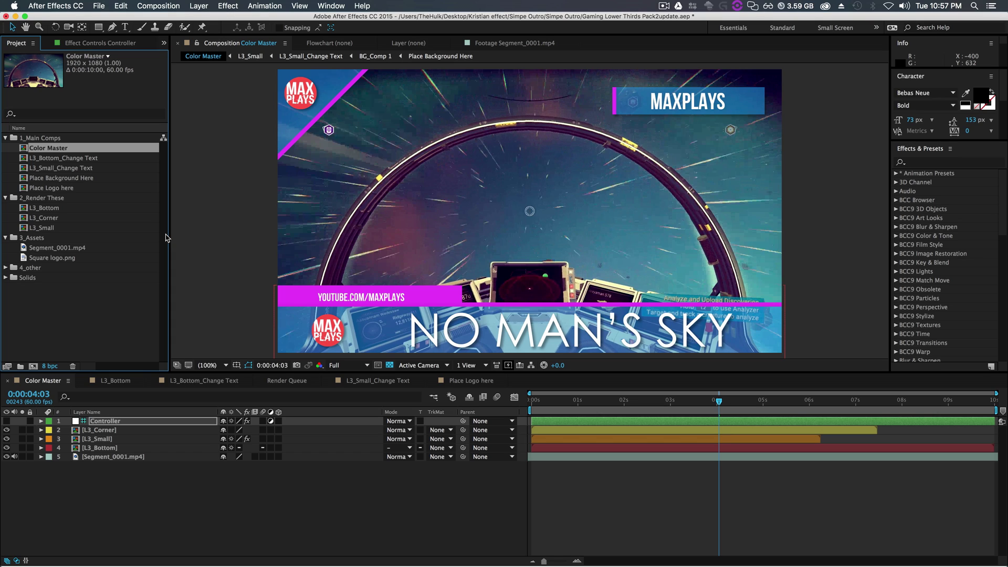
click(67, 189)
click(64, 178)
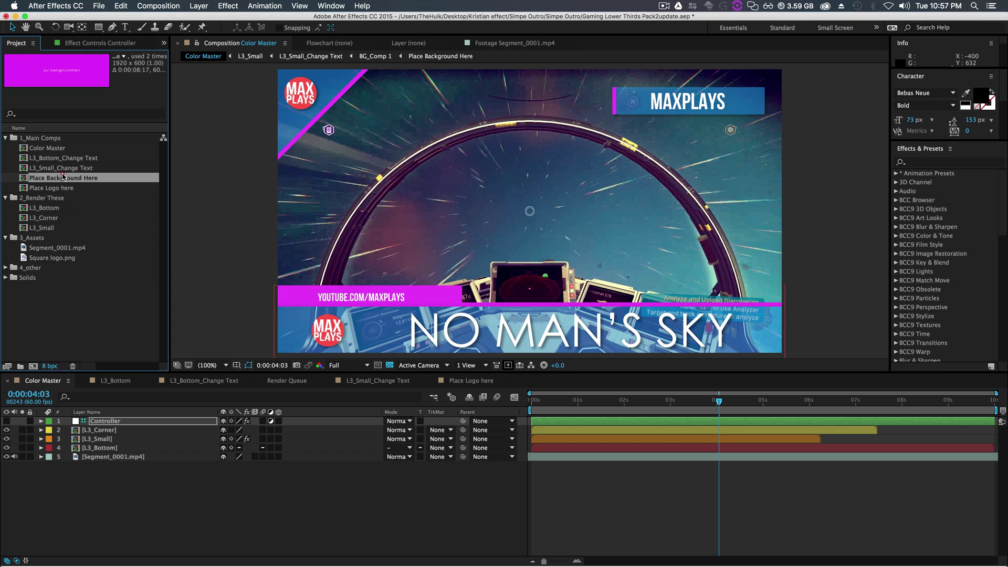
double_click(74, 180)
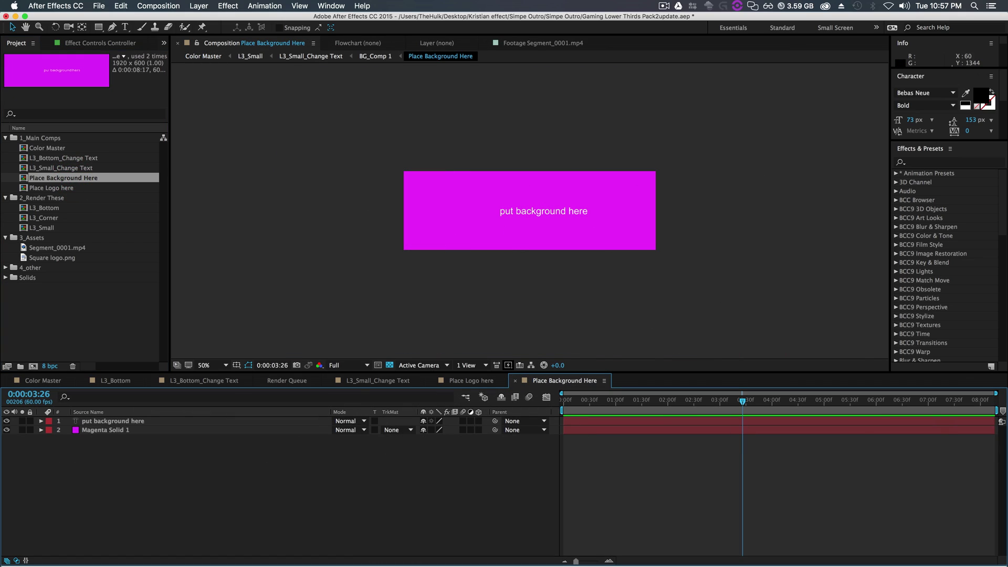
Import Desktop-gaming-backgrounds-1080p-dosh-tosh.jpg from Finder into the 3_Assets folder and add it as the top layer of Place Background Here
key(super+Tab)
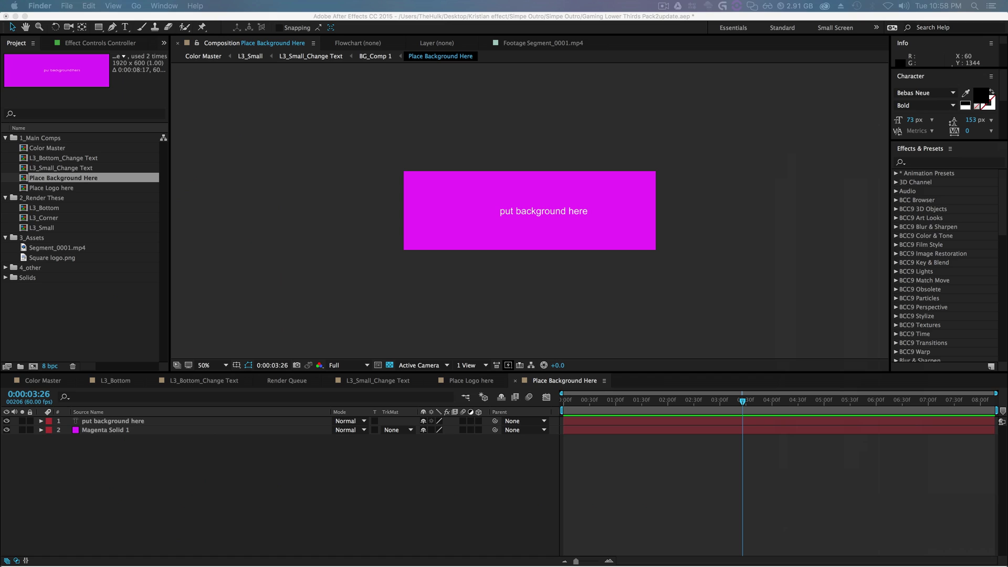
drag(1007, 296, 824, 290)
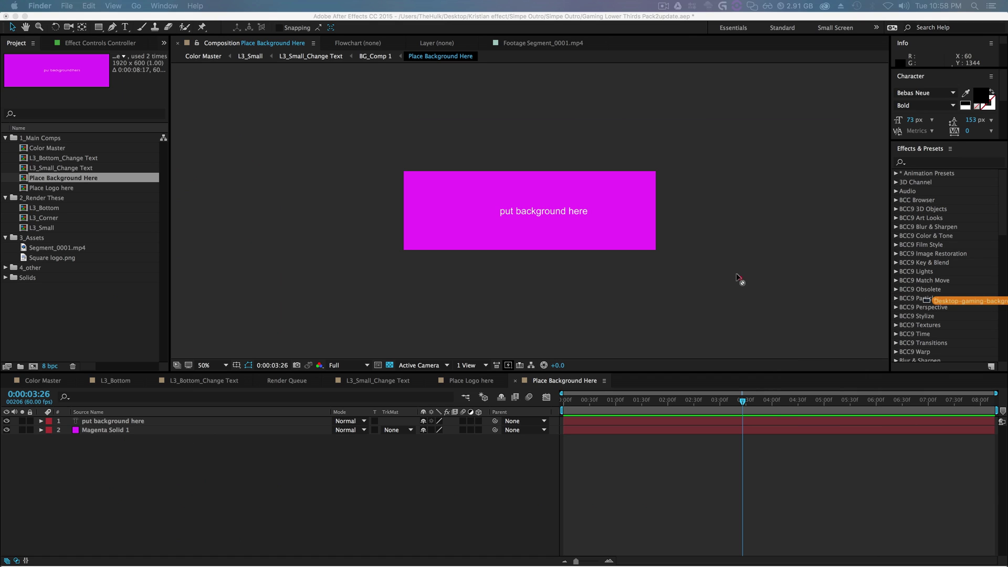
drag(737, 277, 1007, 231)
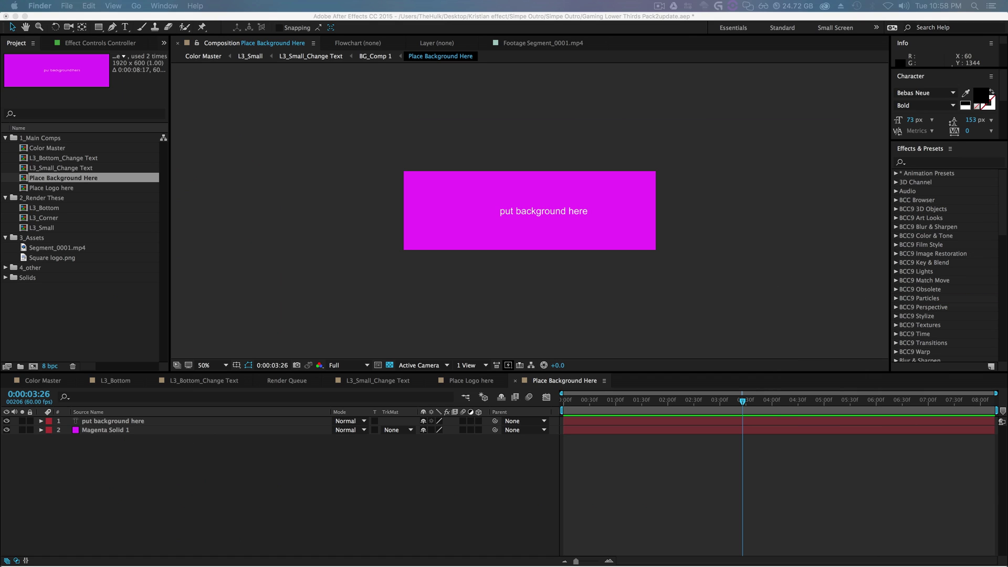
drag(1007, 320, 68, 249)
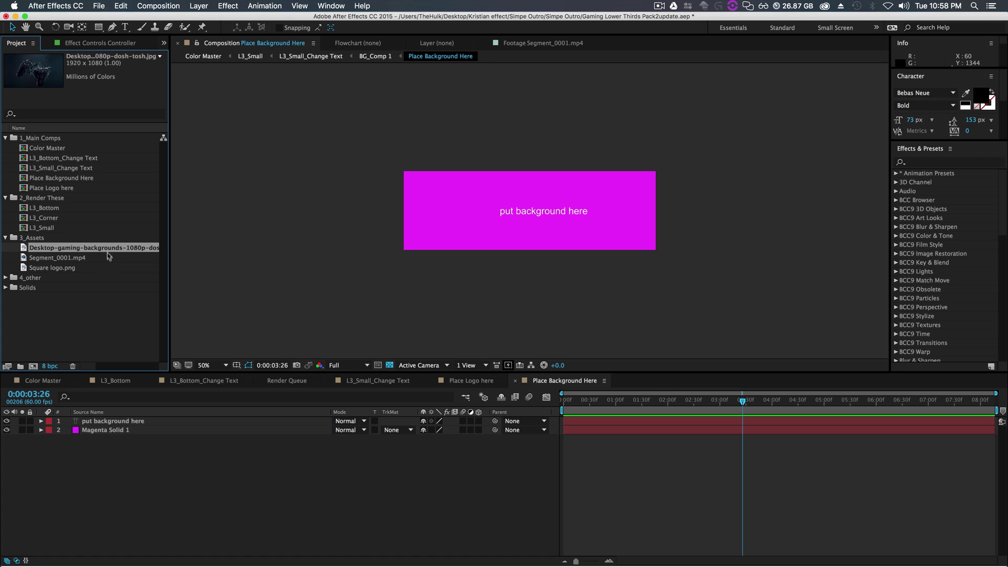
drag(87, 253, 99, 422)
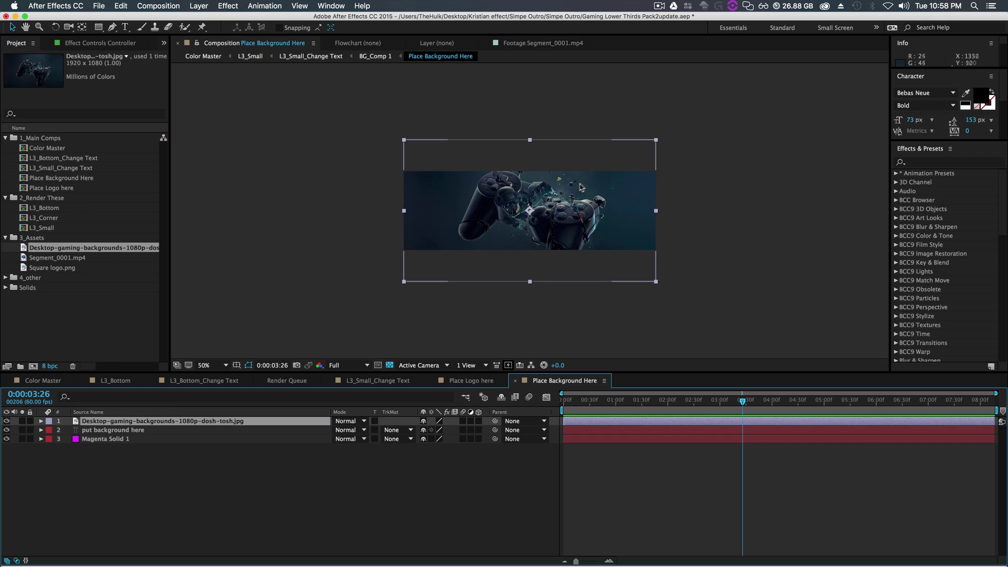
Shift the gaming controller background image straight down in the frame so more of its upper part shows
key(slash)
click(606, 235)
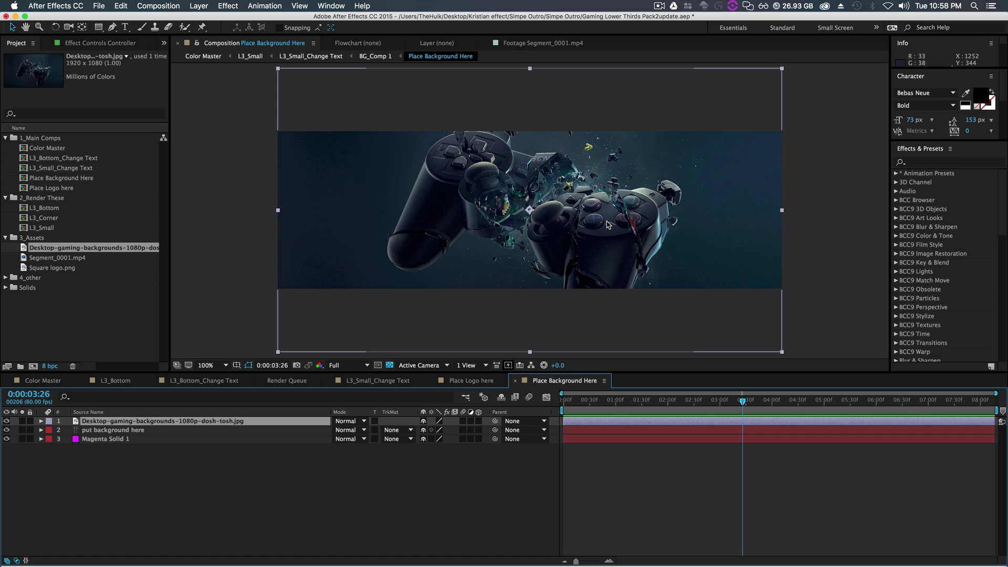
key(shift)
click(682, 101)
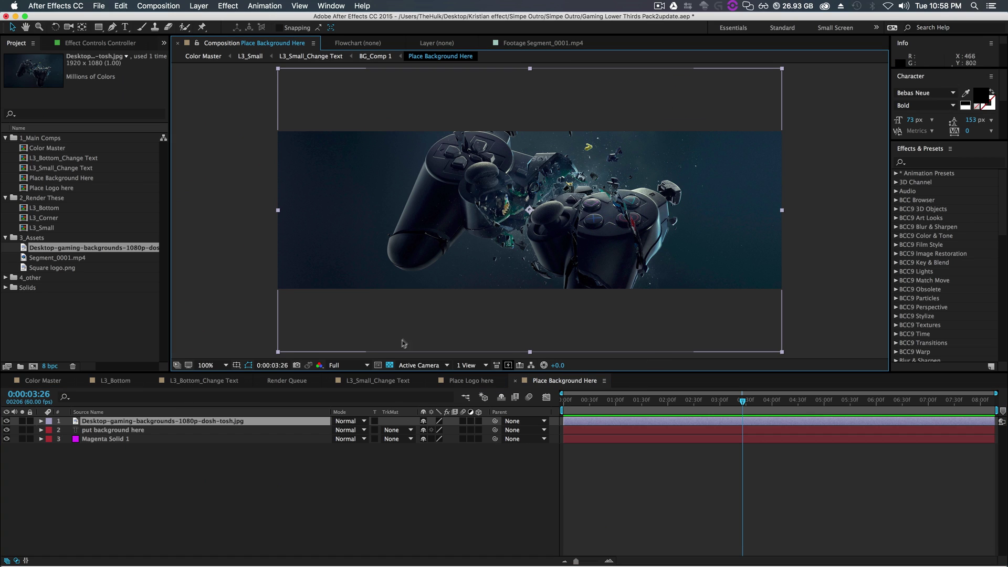
key(shift+Down)
key(shift+Down)
key(shift+Down)
key(shift+Down)
key(shift+Down)
key(shift+Down)
drag(408, 344, 410, 329)
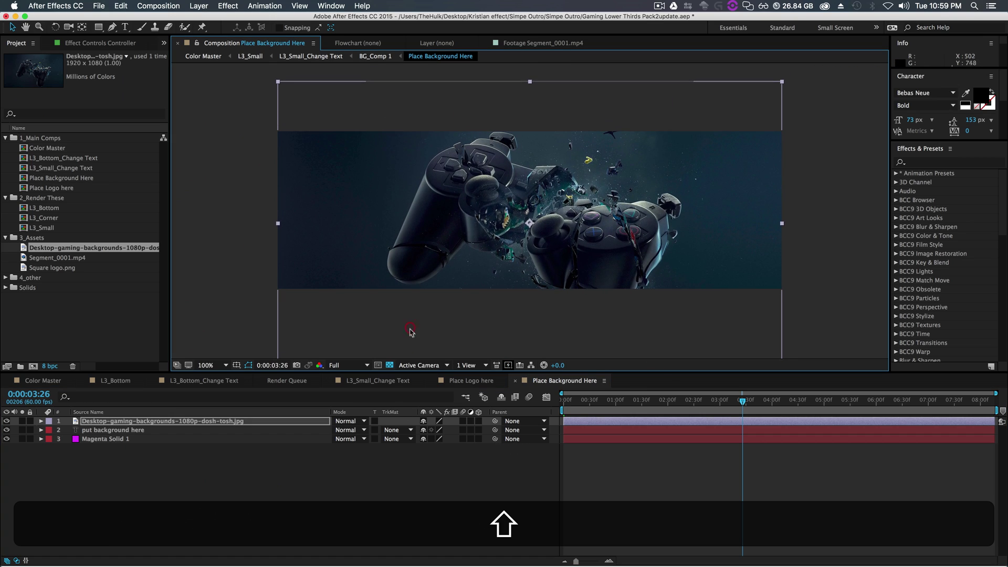
Return to Color Master and enable the Background on/off checkbox on the Controller layer
click(203, 56)
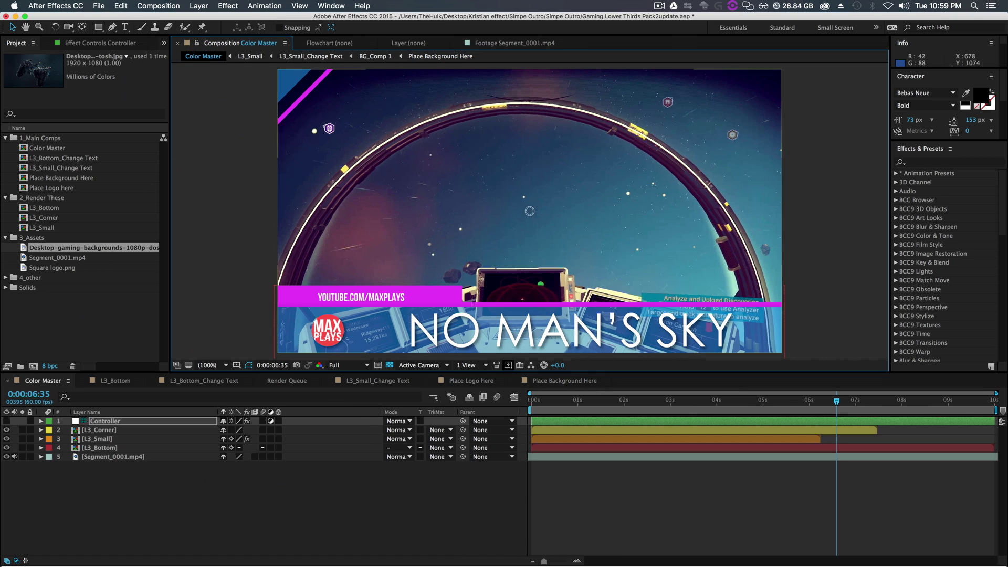
key(comma)
key(period)
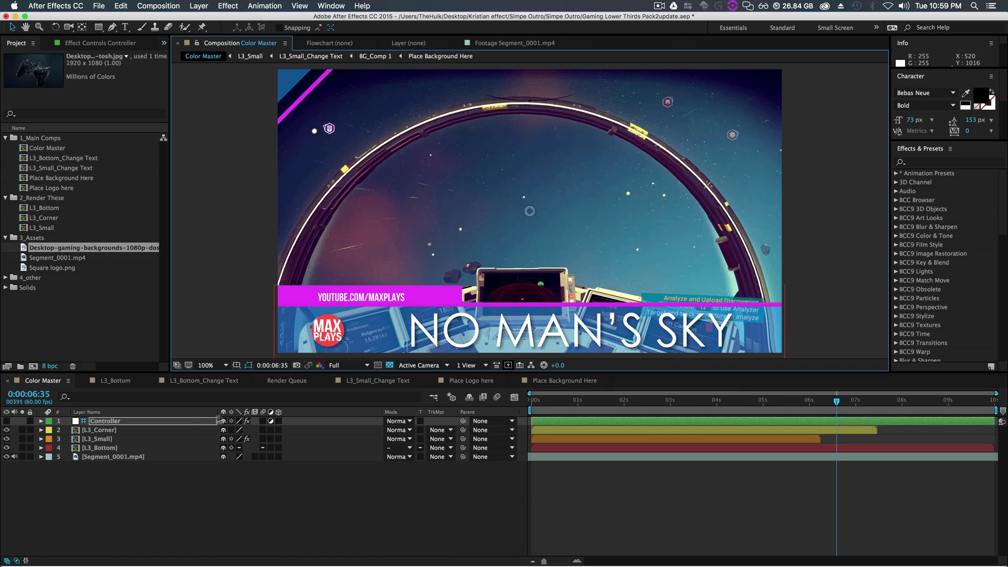
click(103, 422)
click(82, 43)
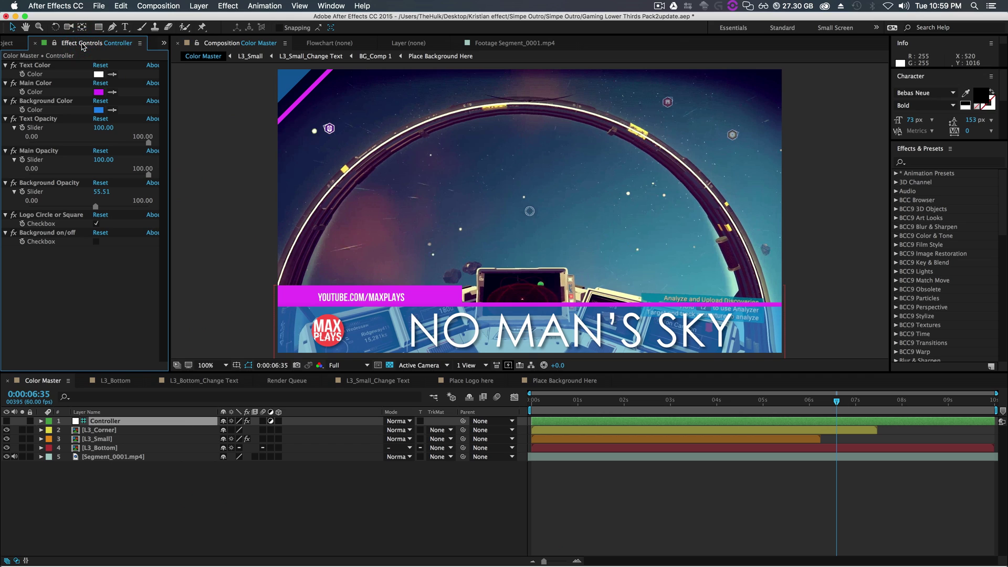
click(96, 242)
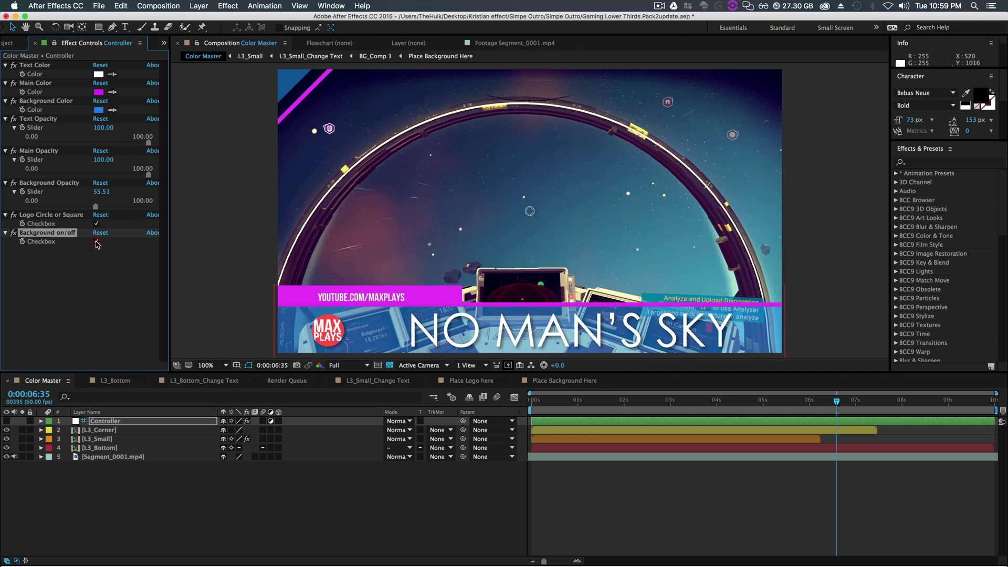
Scrub Color Master to 0:00:03:37 to check the background image in all three lower thirds
key(comma)
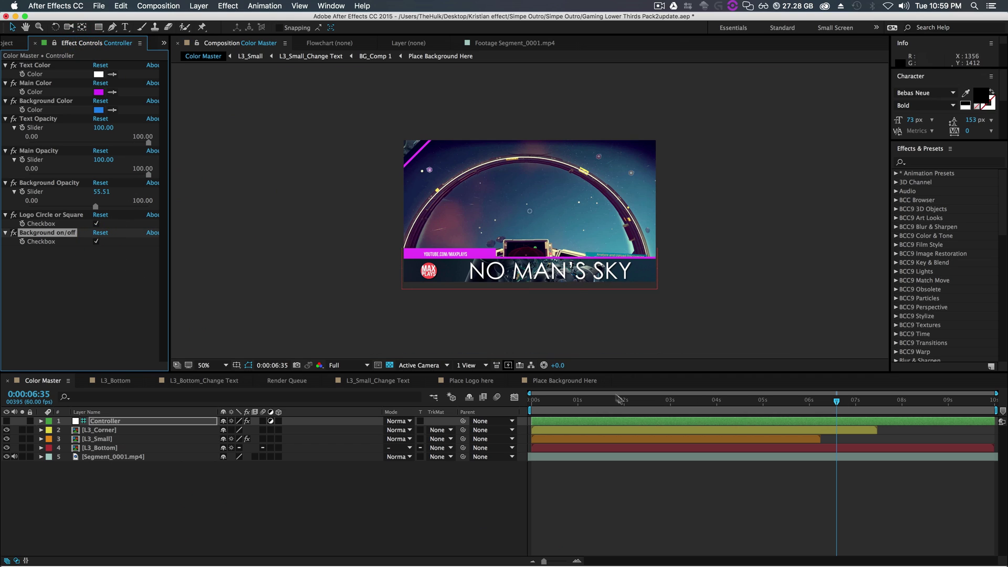
drag(758, 401, 699, 412)
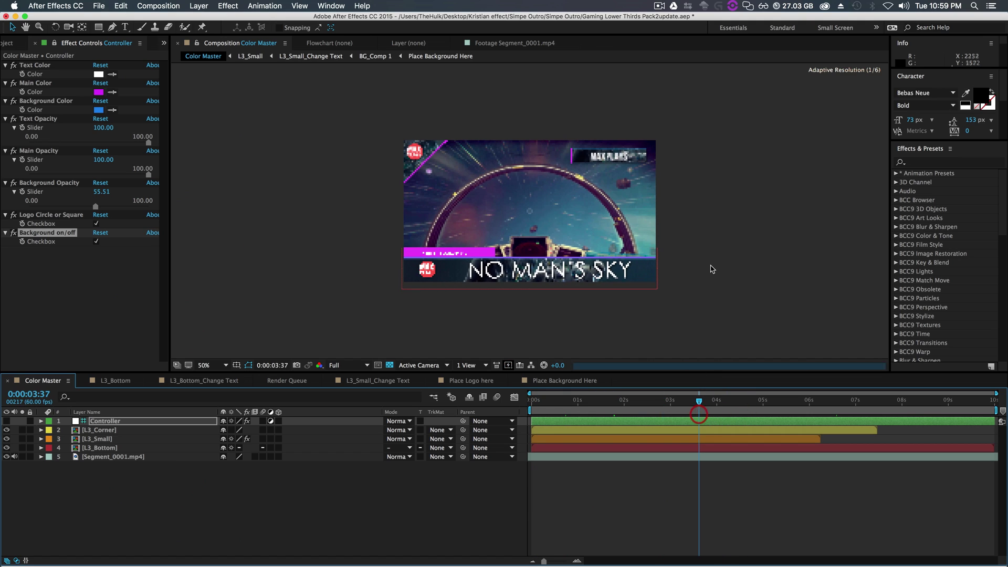
key(period)
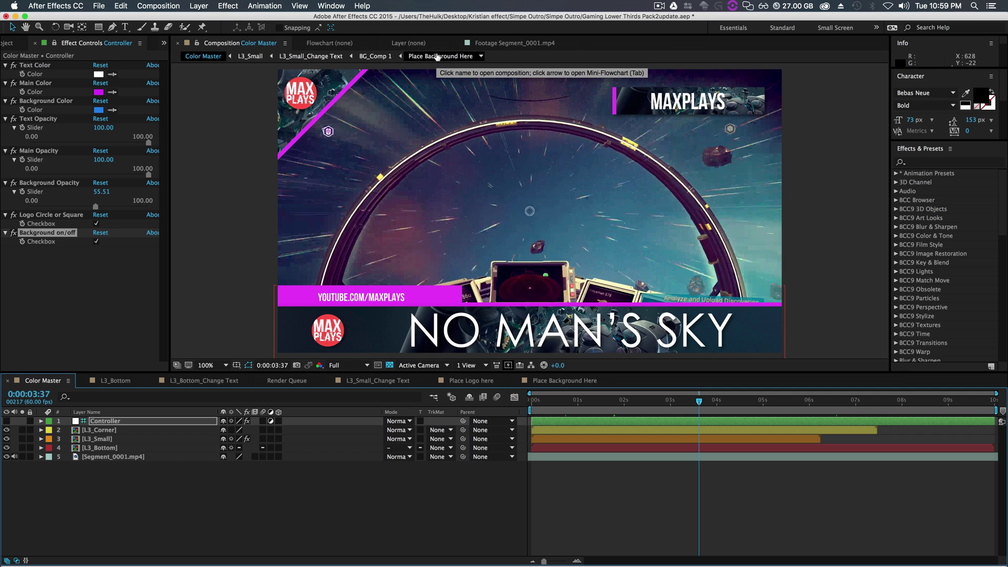
Reopen Place Background Here, shift the background image straight up in the frame, and return to Color Master
click(16, 43)
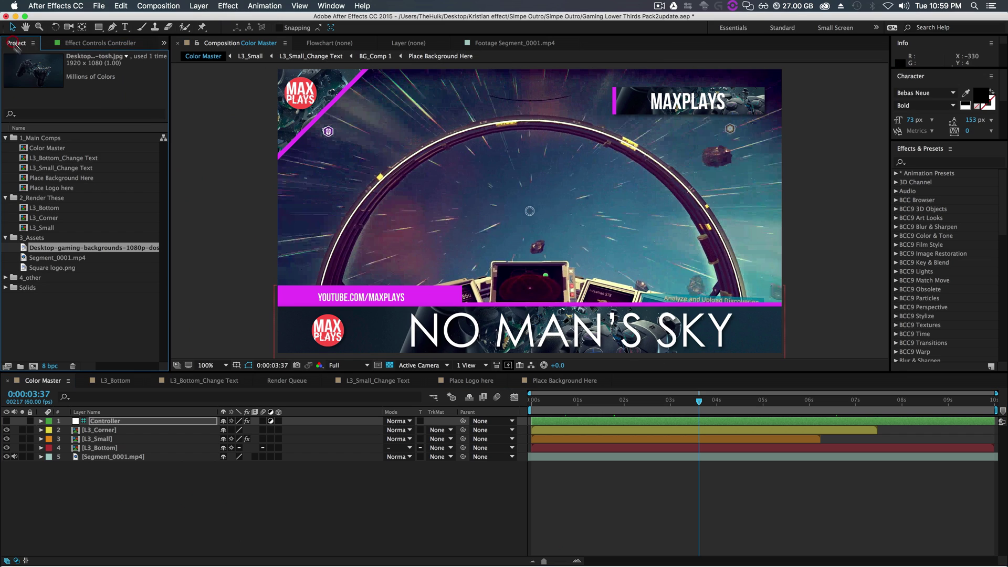
double_click(60, 178)
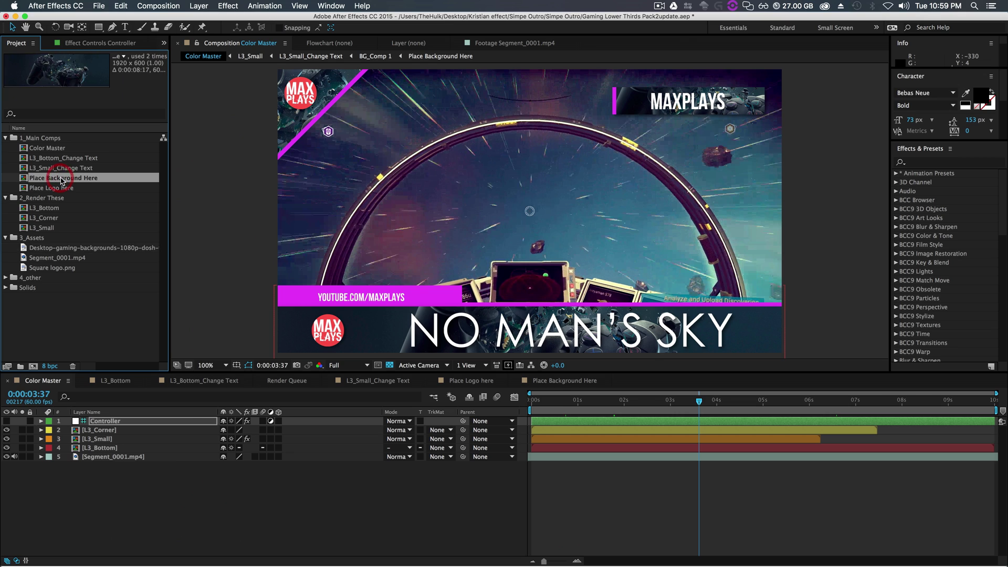
click(143, 421)
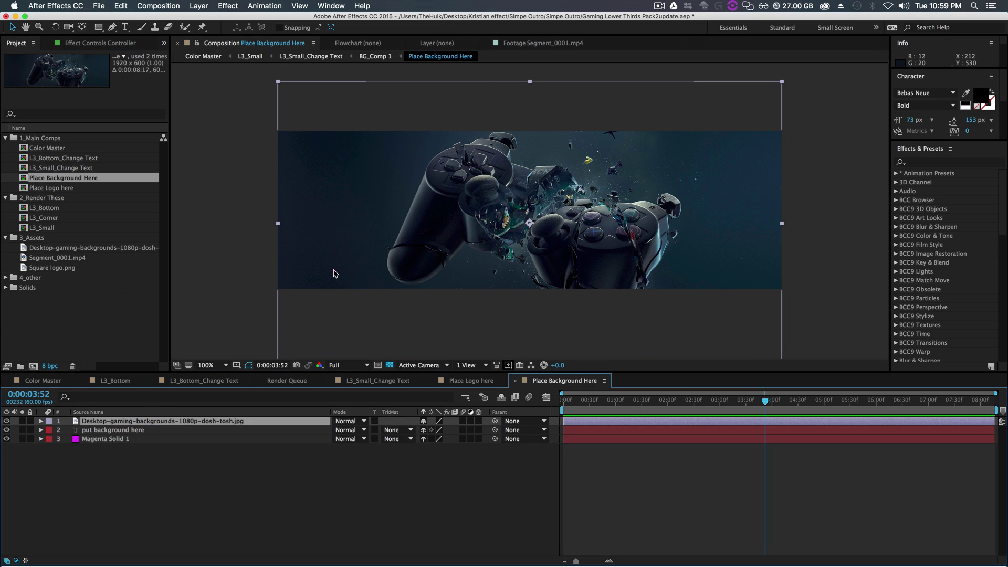
mouse_move(333, 275)
mouse_down()
mouse_move(329, 241)
mouse_move(336, 257)
mouse_up()
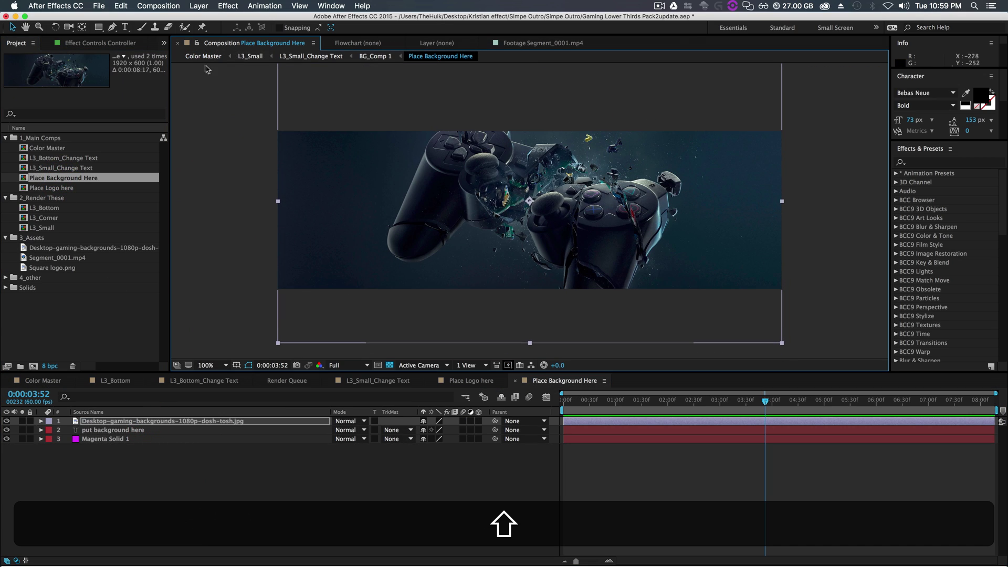
key(shift+Escape)
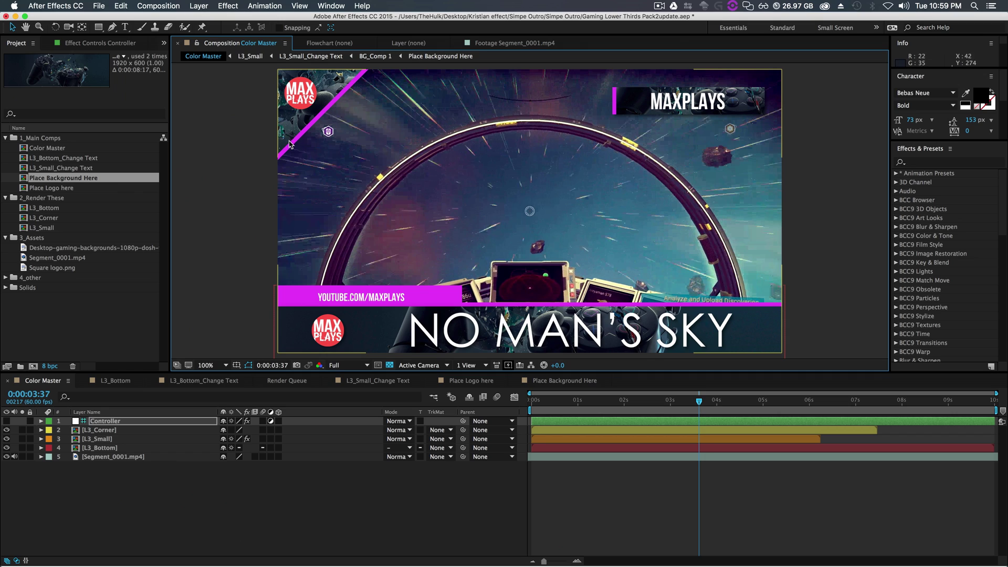
Try the logo's red, sampled from the corner logo, as the Controller's Main Color, and undo it
click(96, 45)
click(112, 91)
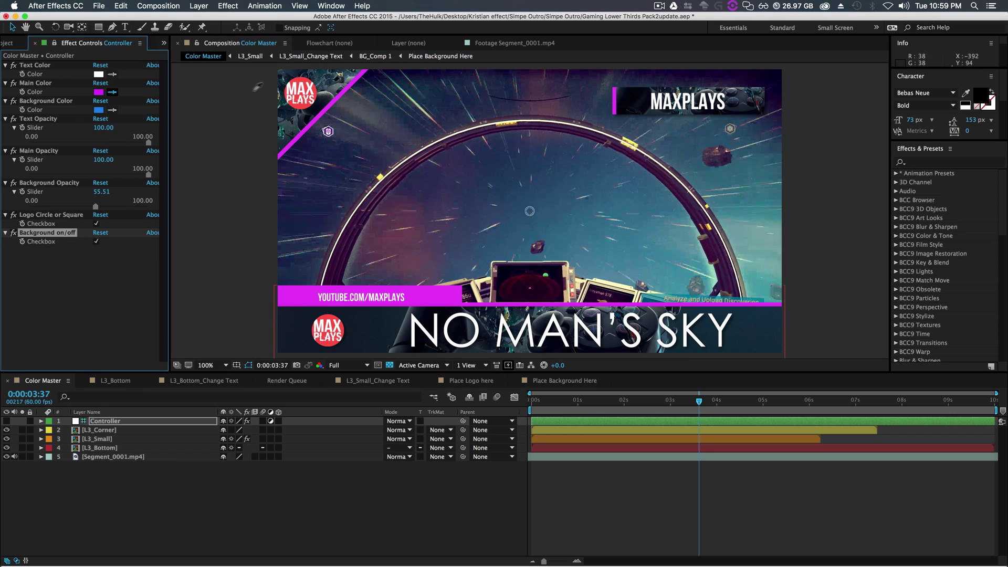
click(300, 82)
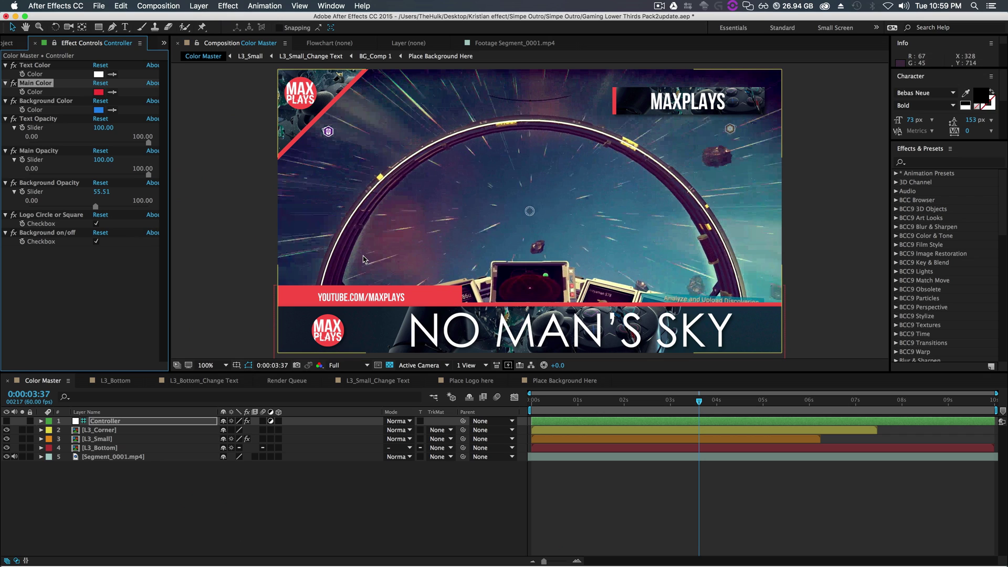
key(super+z)
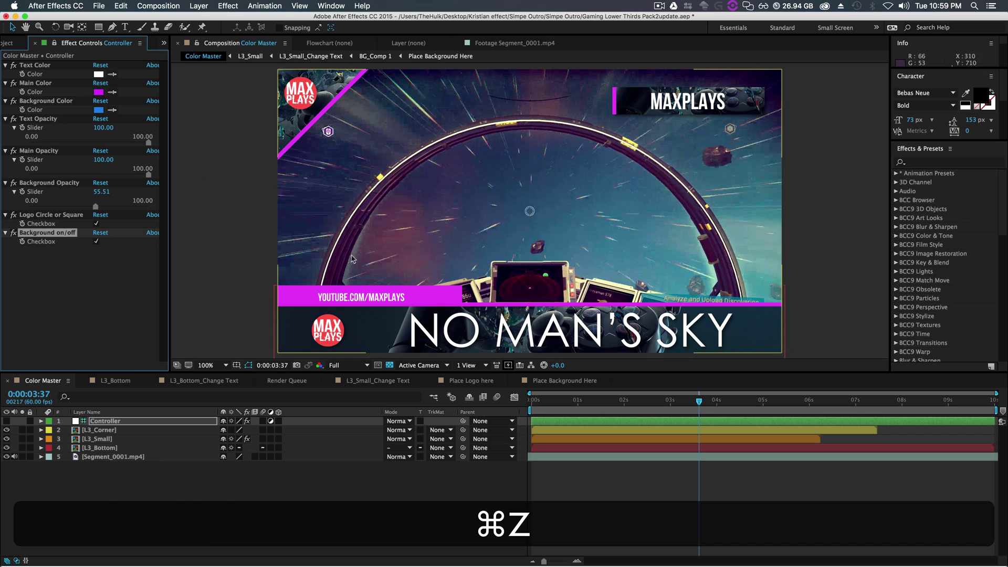
Try blue 0041E6 as the Controller's Main Color, undo it, and check the frame at 0:00:03:21
click(98, 91)
click(445, 160)
click(434, 119)
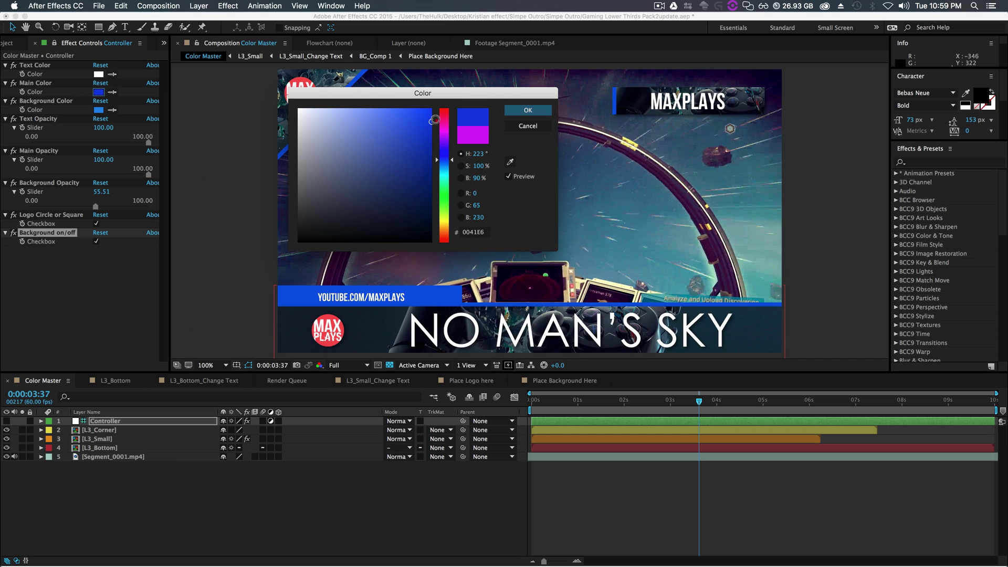
click(528, 110)
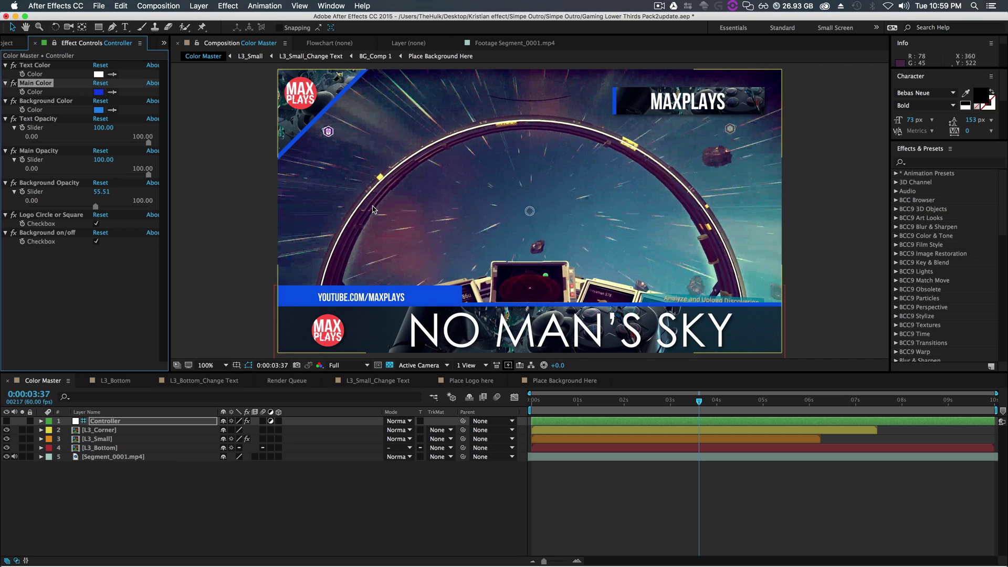
key(super+z)
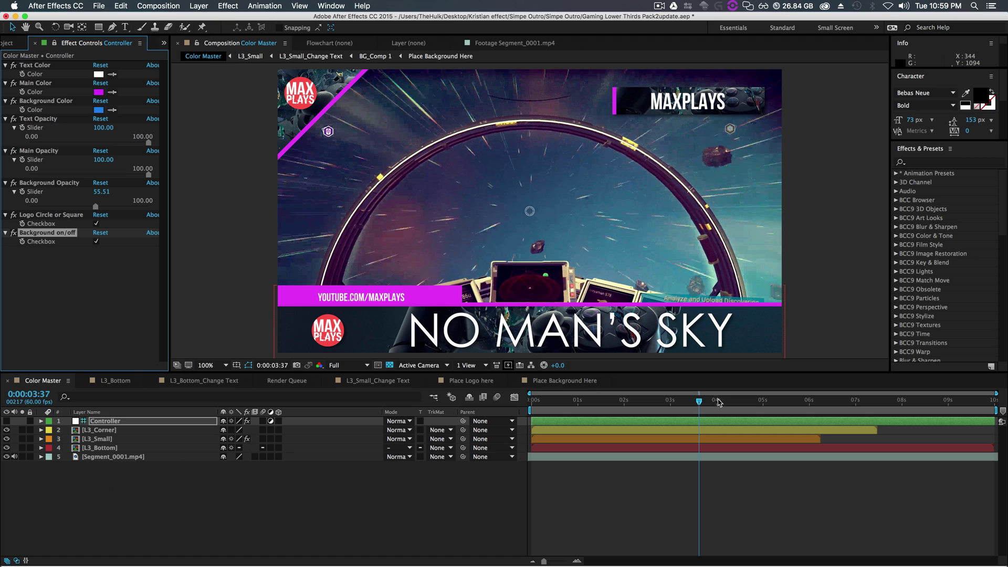
mouse_move(700, 402)
mouse_down()
mouse_move(567, 402)
mouse_move(686, 402)
mouse_up()
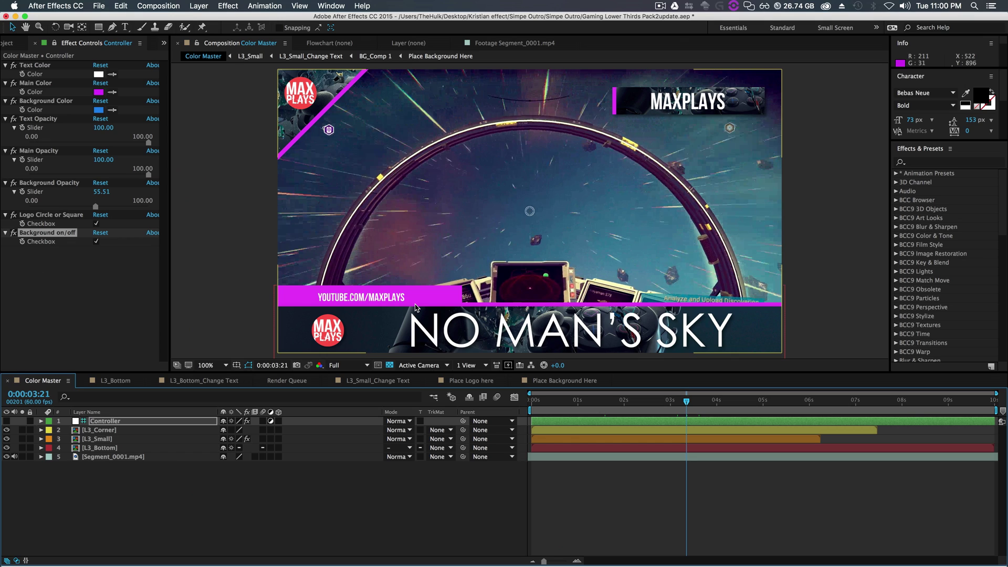
Add the L3_Bottom, L3_Corner and L3_Small compositions from 2_Render These to the Render Queue
click(10, 44)
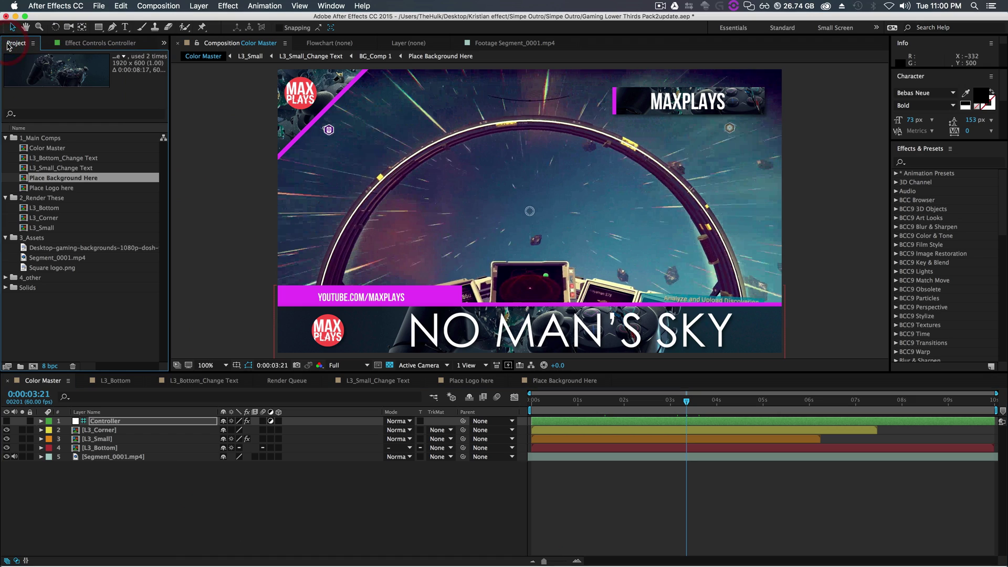
click(57, 208)
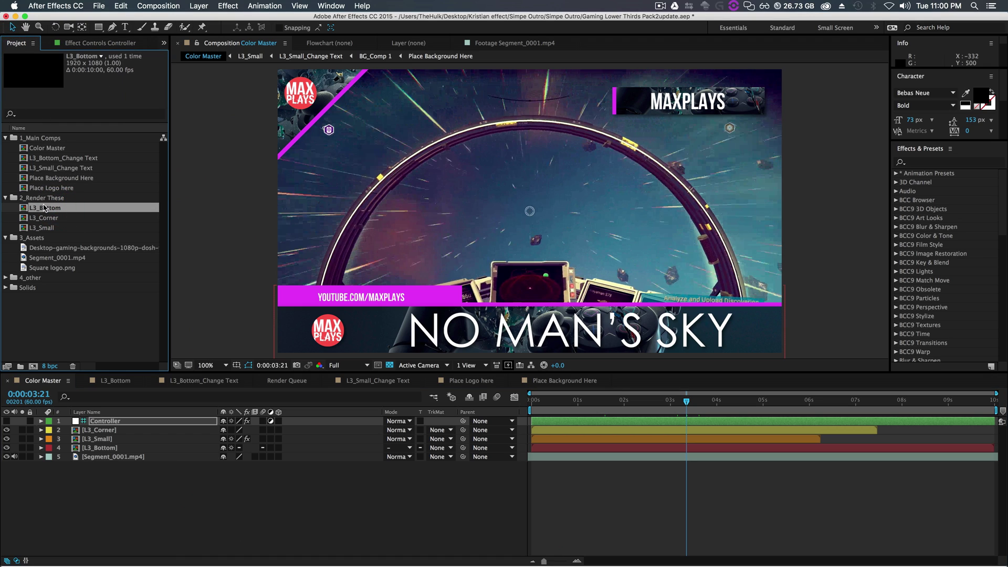
shift+click(46, 227)
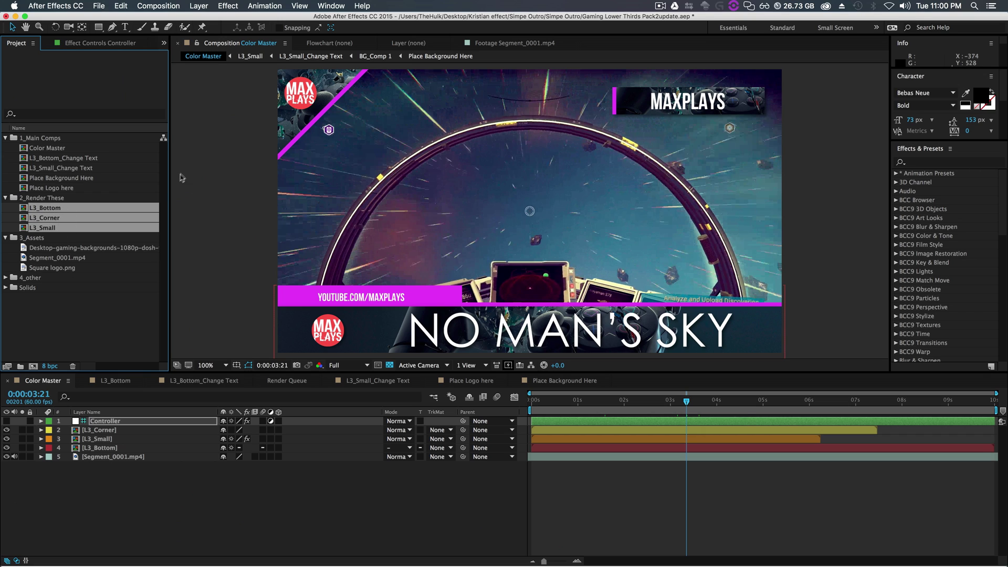
click(330, 6)
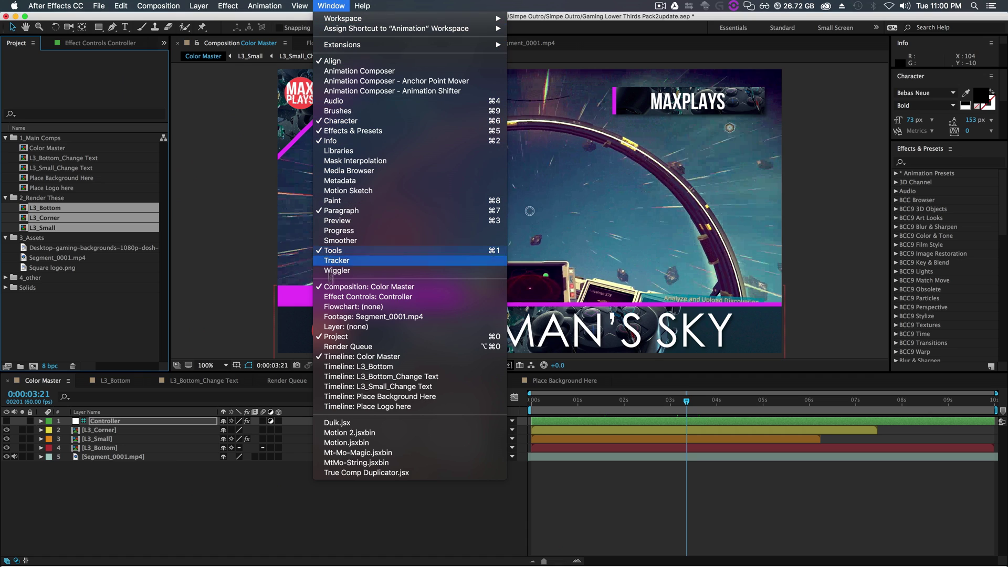
click(357, 348)
drag(52, 218, 163, 479)
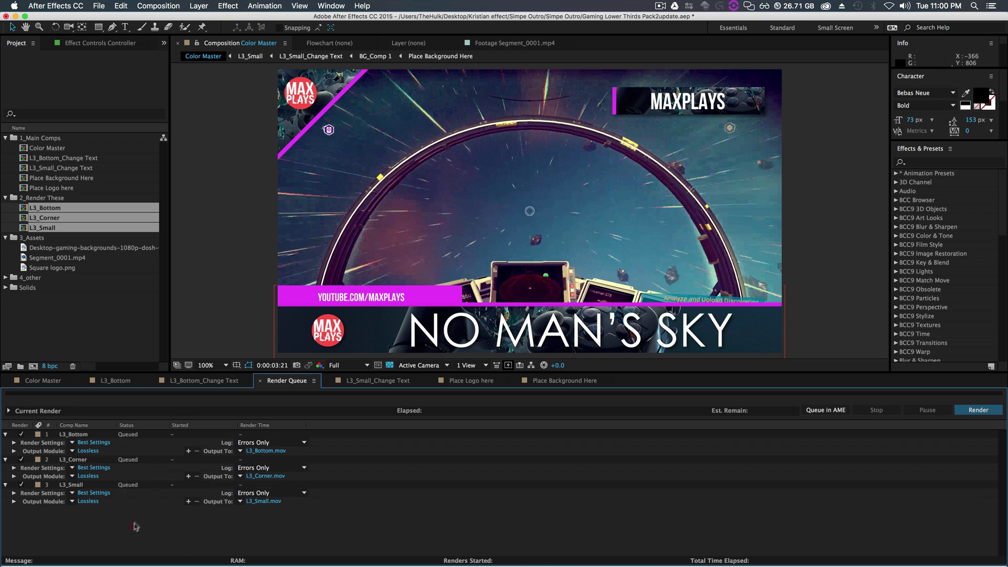
Select all three queued compositions and set L3_Bottom's output module channels to RGB + Alpha
click(84, 434)
shift+click(87, 480)
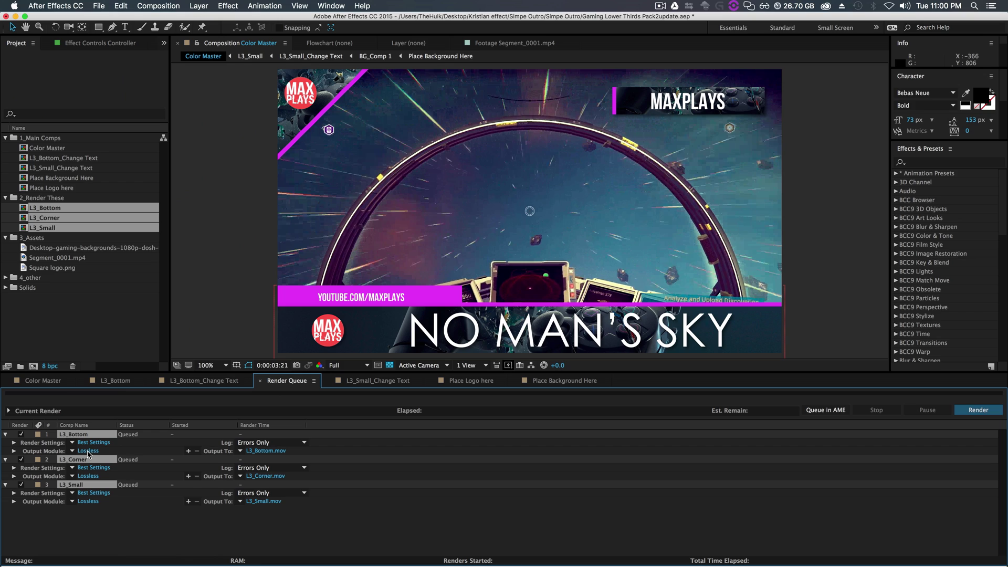
click(87, 451)
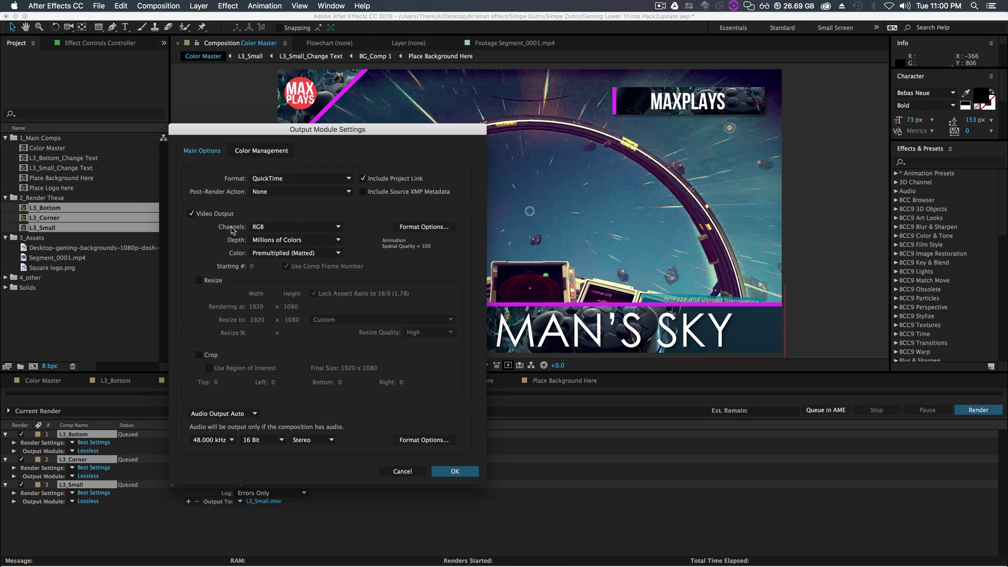
click(265, 229)
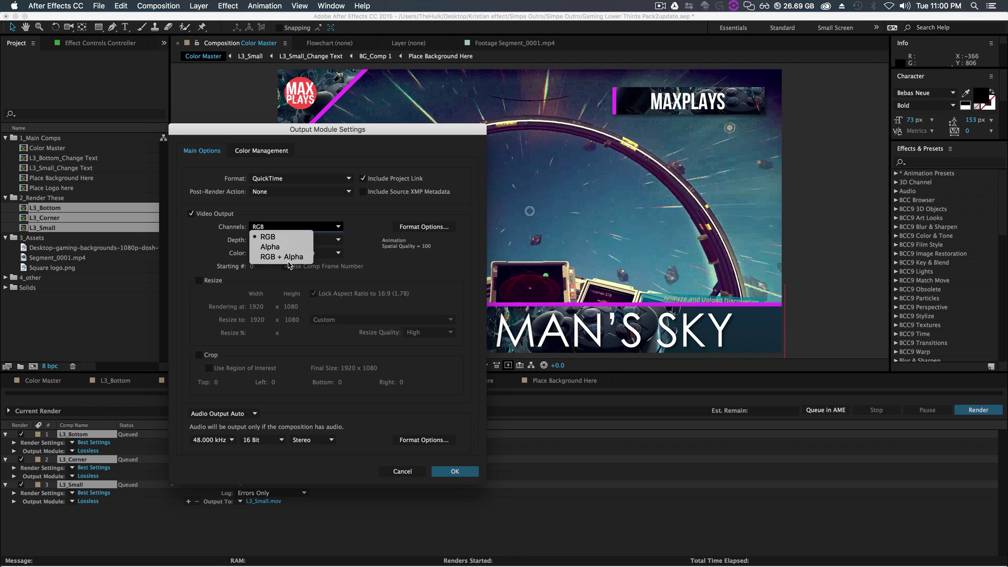
click(287, 257)
click(466, 471)
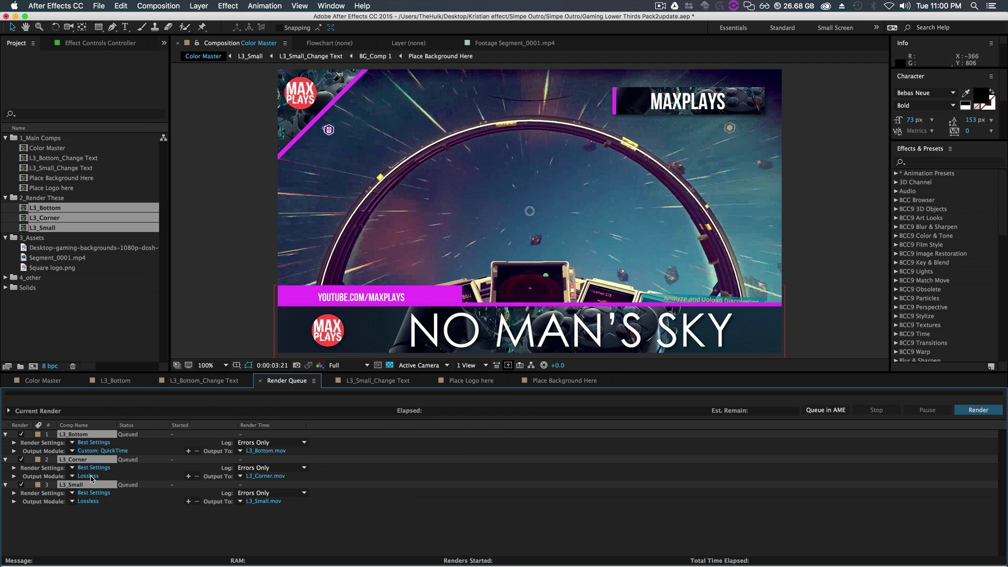
Set the output module channels of L3_Corner and L3_Small to RGB + Alpha
click(87, 476)
click(273, 227)
click(276, 257)
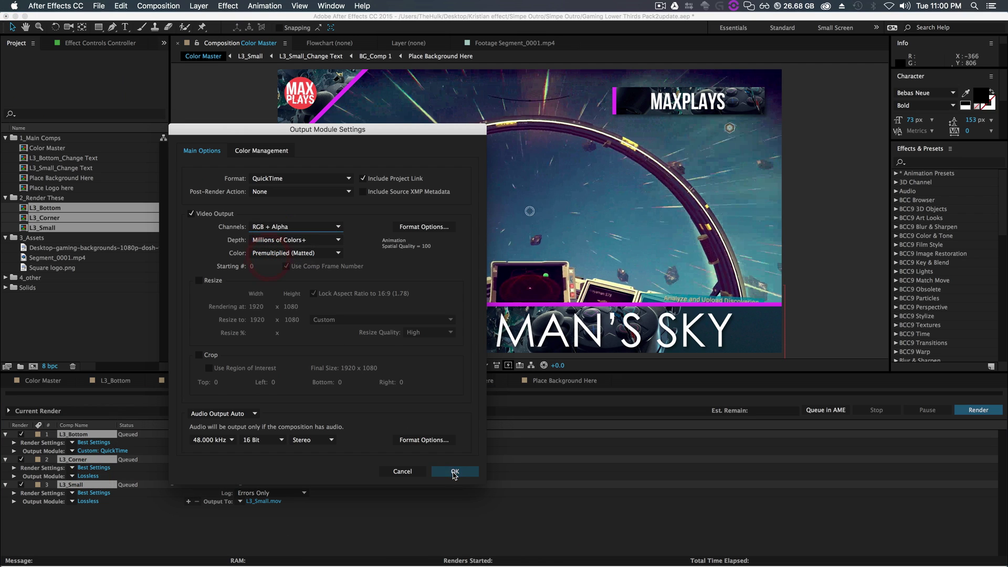
click(455, 472)
click(94, 501)
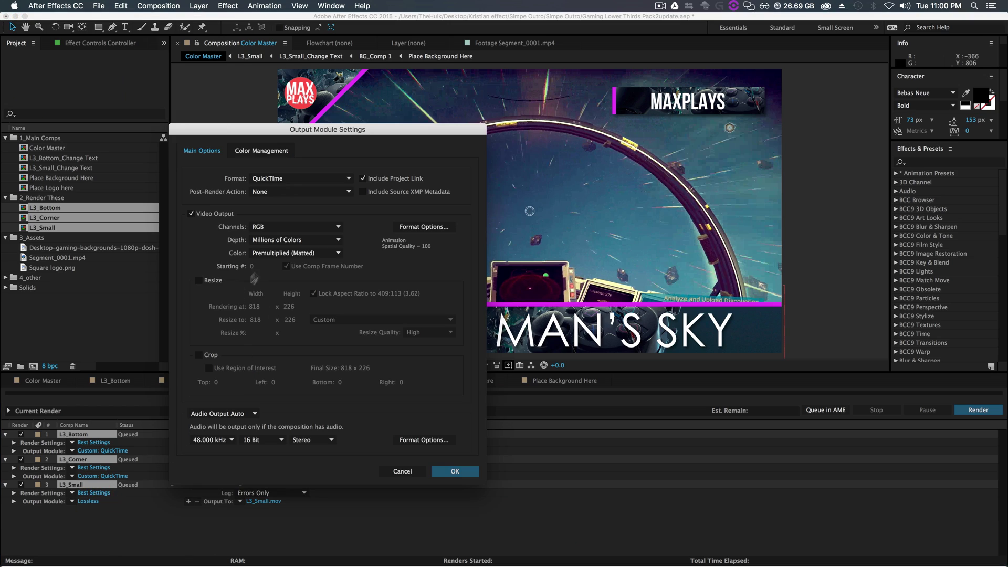
click(294, 226)
click(276, 257)
click(454, 471)
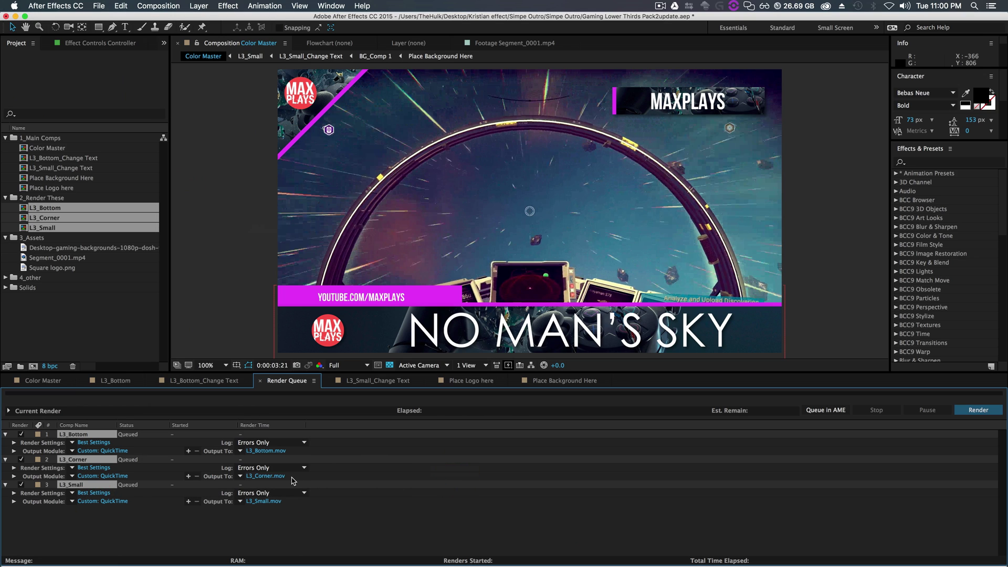
Save the outputs as L3_Bottom.mov, L3_Corner.mov and L3_Small.mov in the L3 template folder, and render the queue
click(271, 450)
click(819, 557)
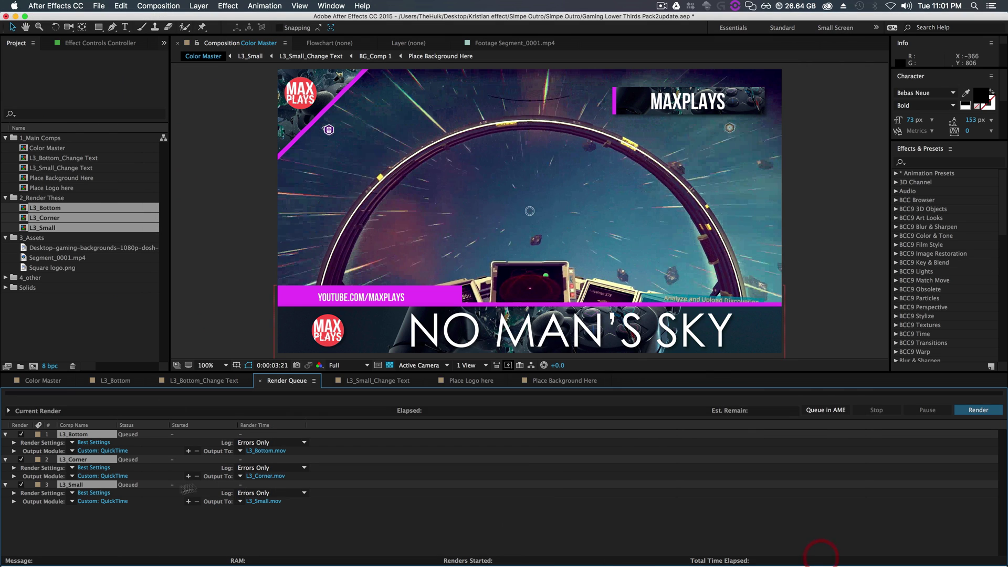
click(259, 477)
click(818, 557)
click(268, 502)
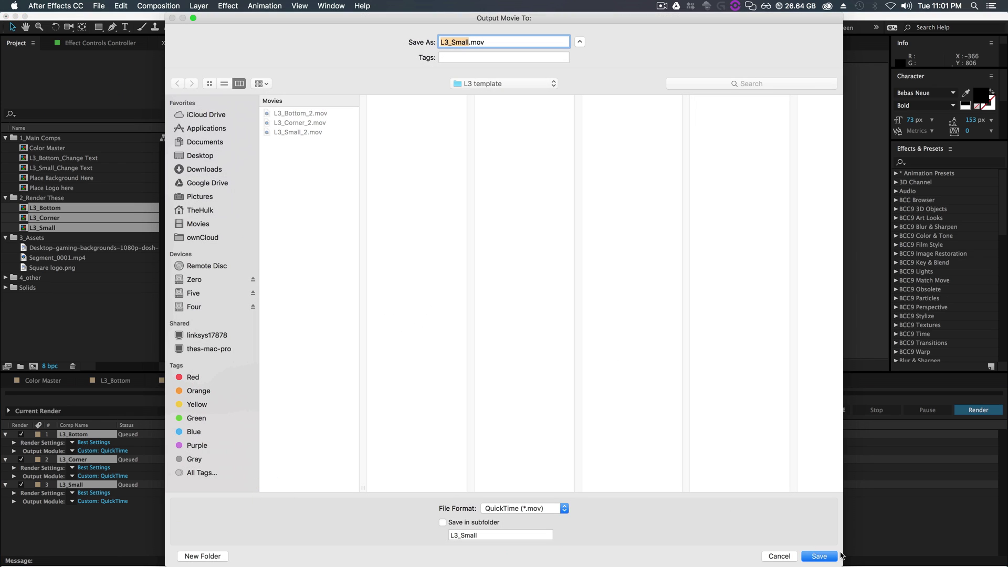
click(819, 556)
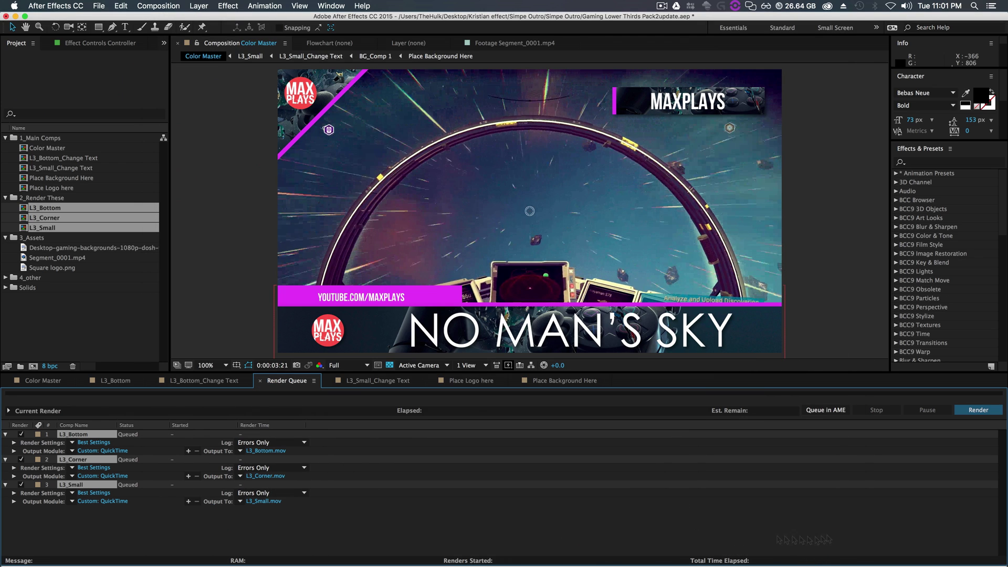
click(978, 410)
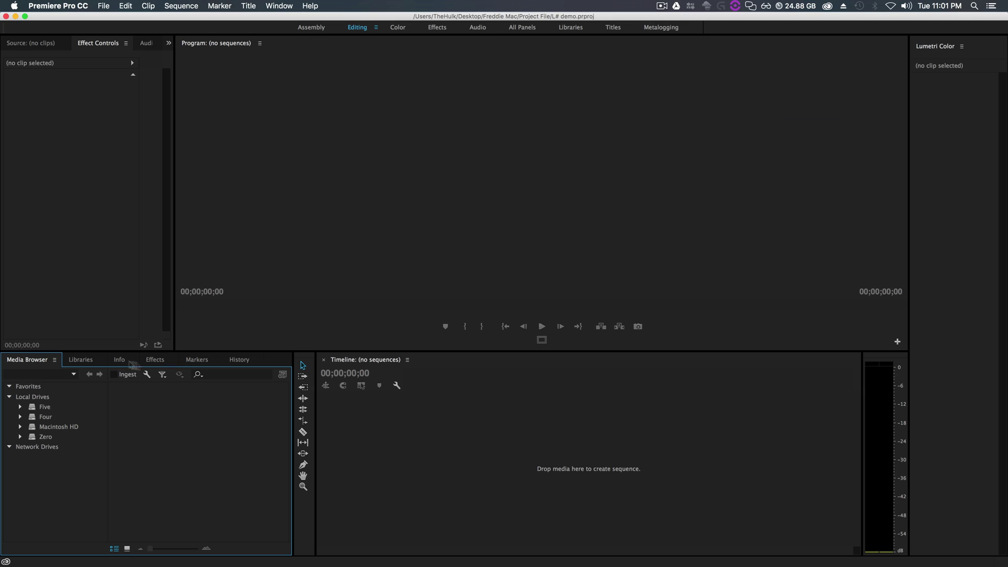
In Premiere Pro's L# demo project, open the Project panel and dock it in the Media Browser's panel group
click(279, 7)
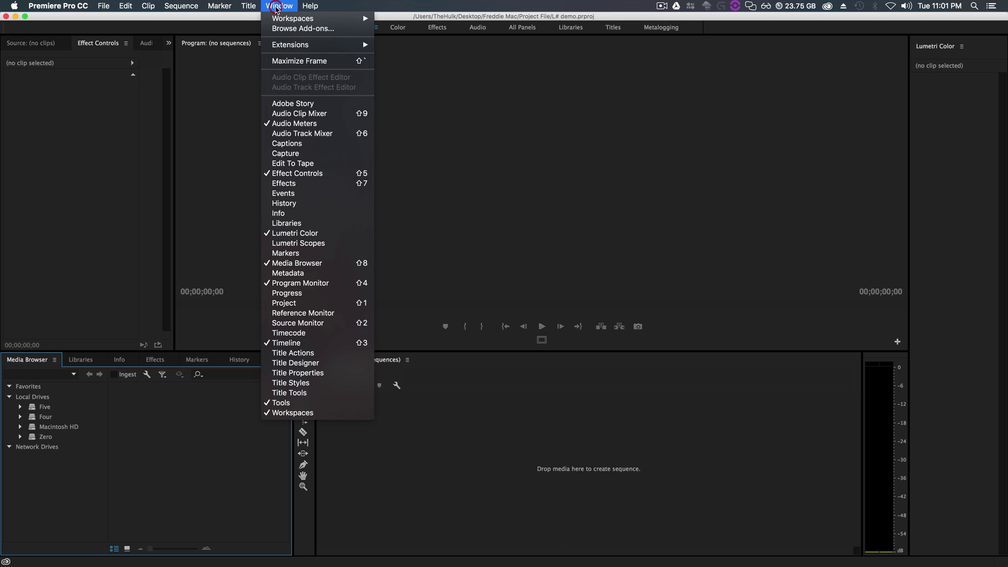
click(292, 303)
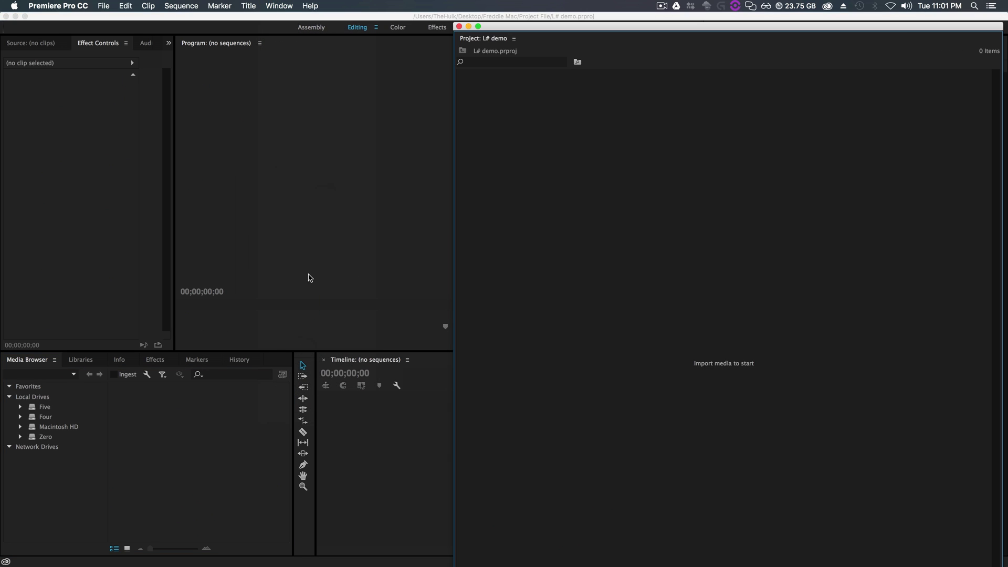
drag(479, 42, 124, 362)
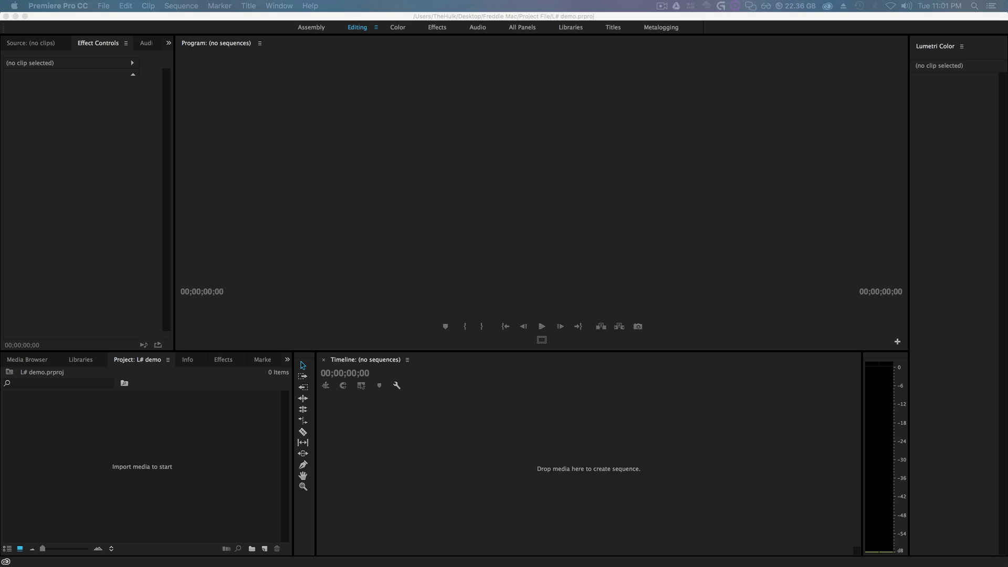
Import Segment_0001.mp4 into the project and create a new sequence from the clip
drag(427, 344, 148, 424)
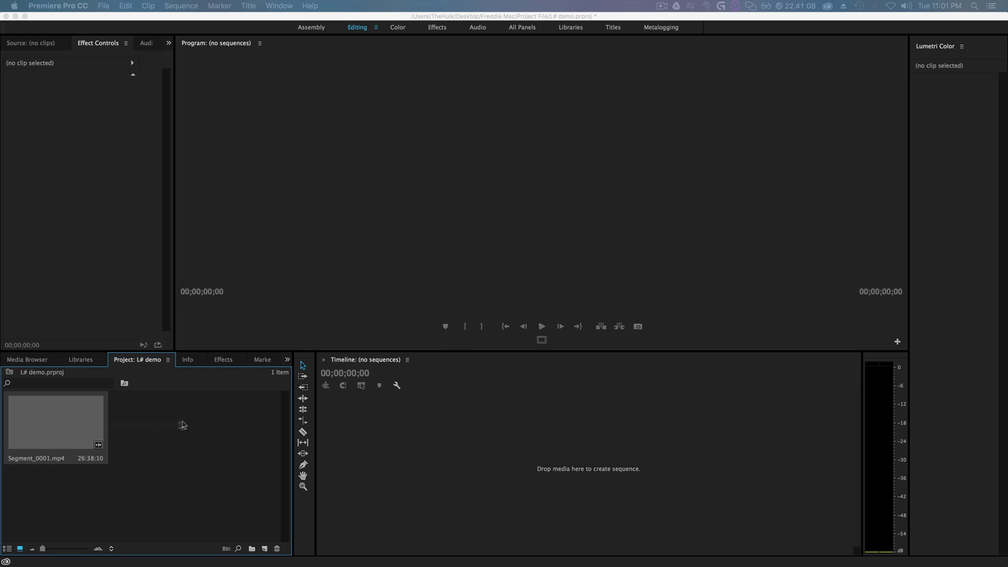
right_click(71, 420)
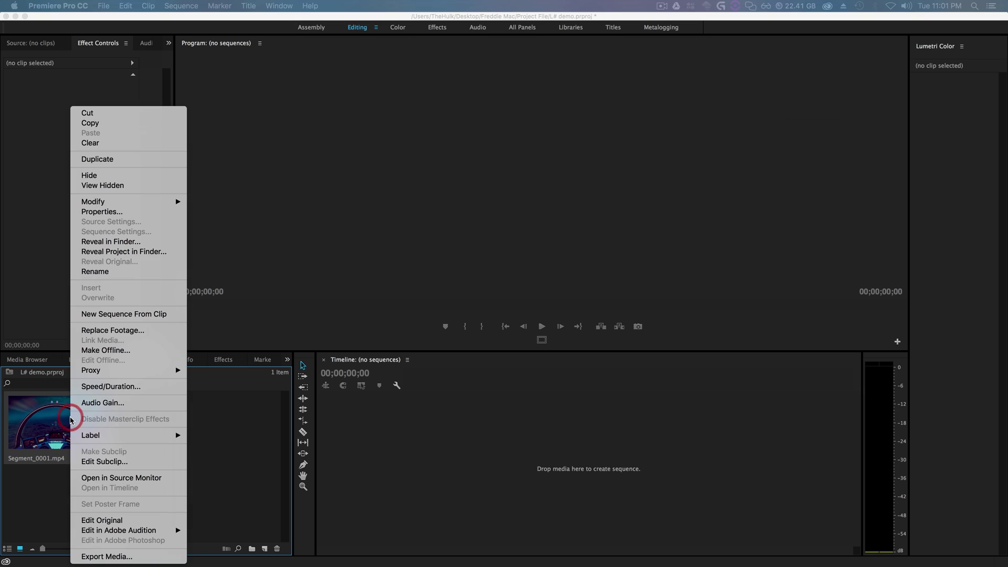
click(140, 314)
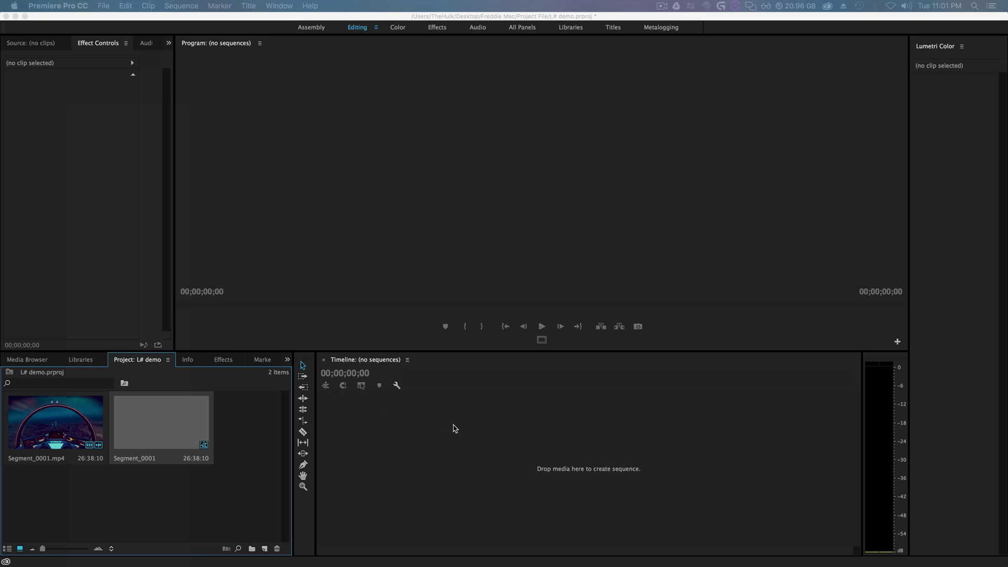
Mute audio track A1 and place the playhead at 00:01:01:14 in the Segment_0001 sequence
click(438, 379)
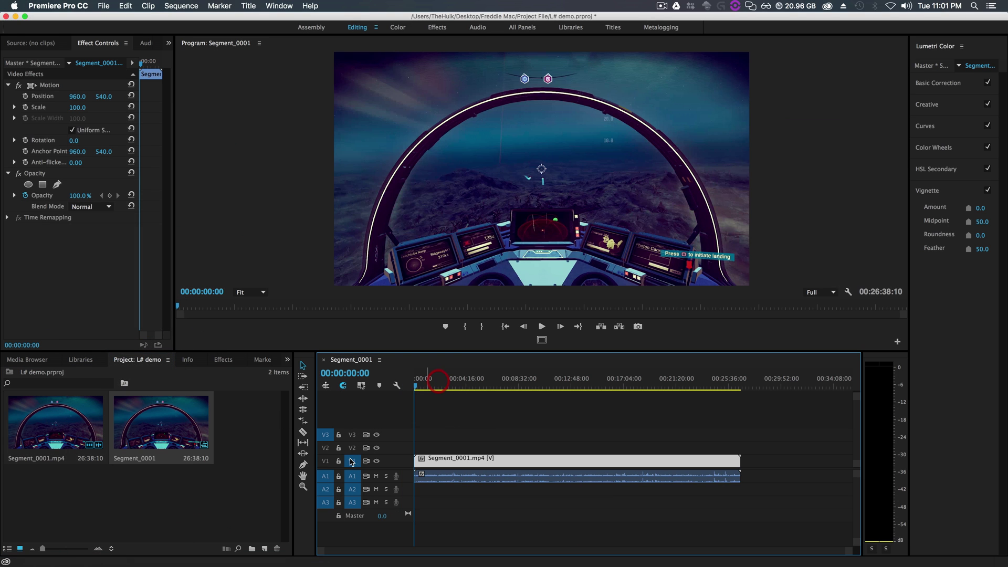
click(375, 477)
drag(426, 382, 424, 437)
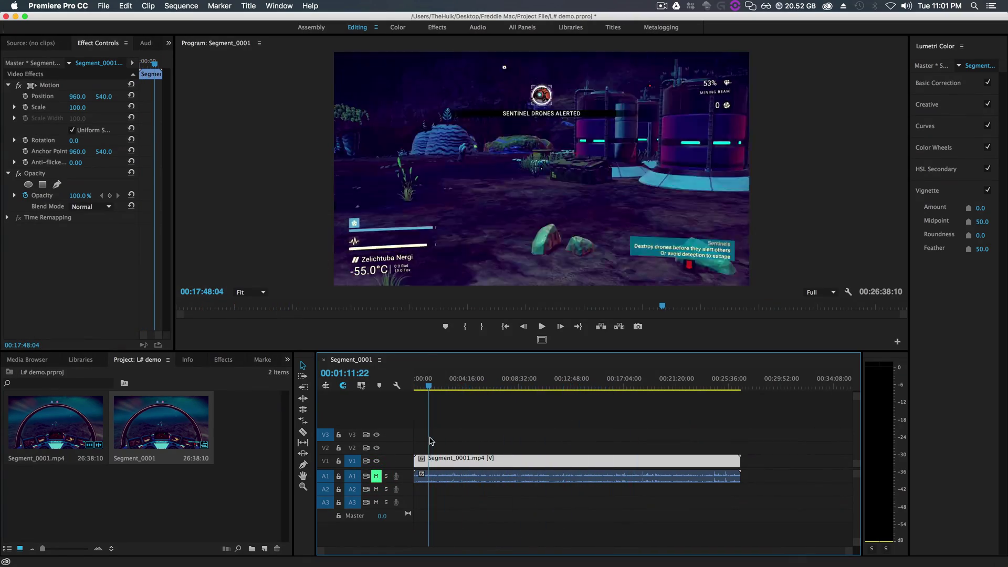
drag(848, 550, 475, 548)
mouse_move(602, 393)
mouse_down()
mouse_move(620, 395)
mouse_move(597, 393)
mouse_up()
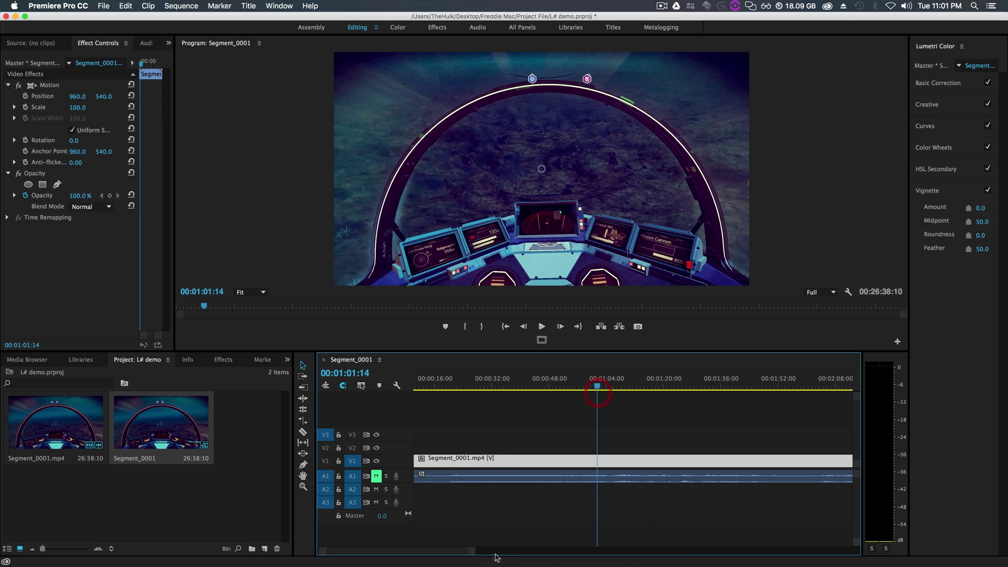
Import the three rendered movies and place L3_Bottom, L3_Corner and L3_Small end to end on V2, starting at the playhead
drag(471, 548, 547, 548)
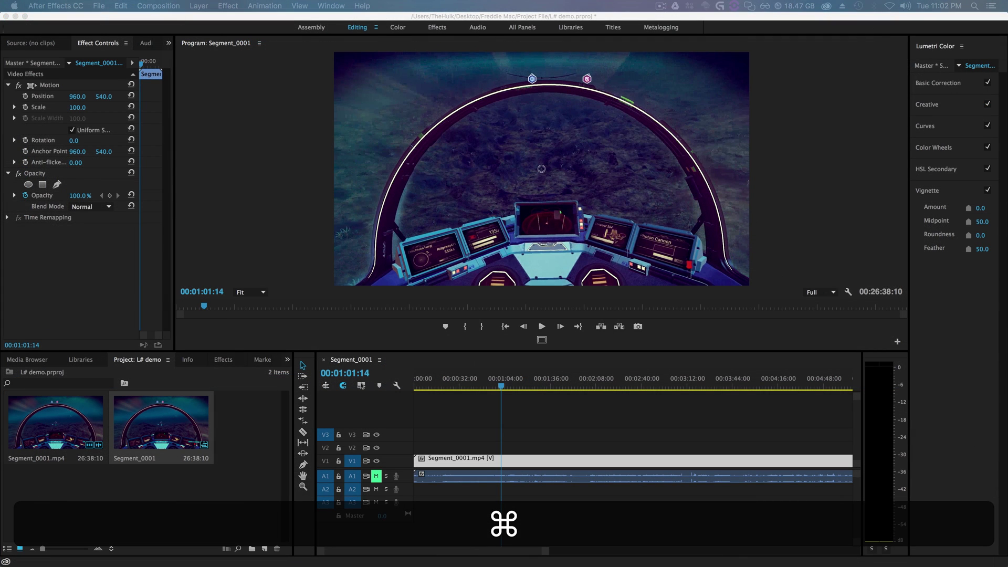
drag(892, 262, 253, 442)
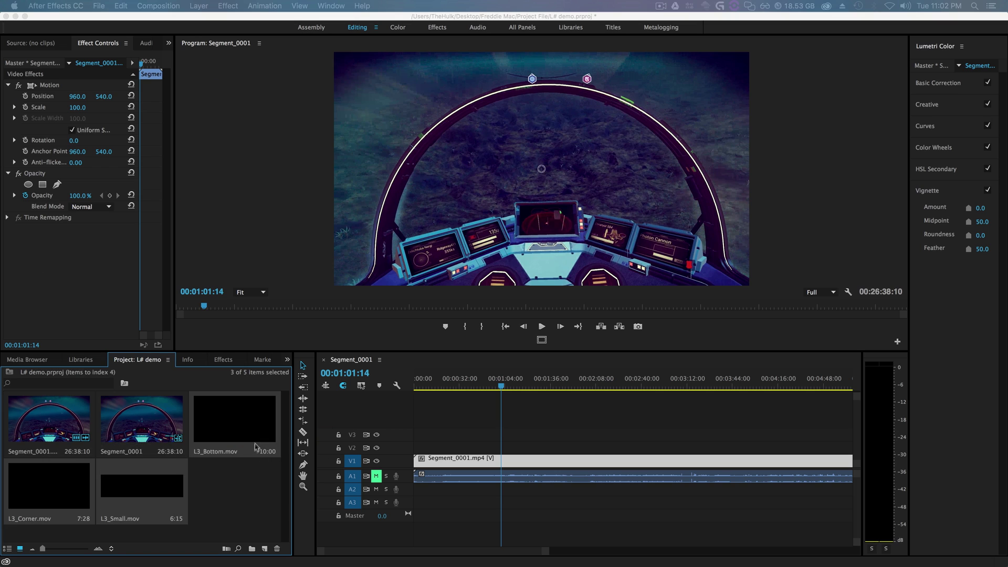
drag(218, 437, 507, 447)
drag(53, 483, 513, 450)
drag(141, 486, 529, 448)
Play the sequence through the lower thirds and stop on L3_Small at 00:01:22:21
drag(549, 554, 481, 555)
drag(411, 555, 415, 554)
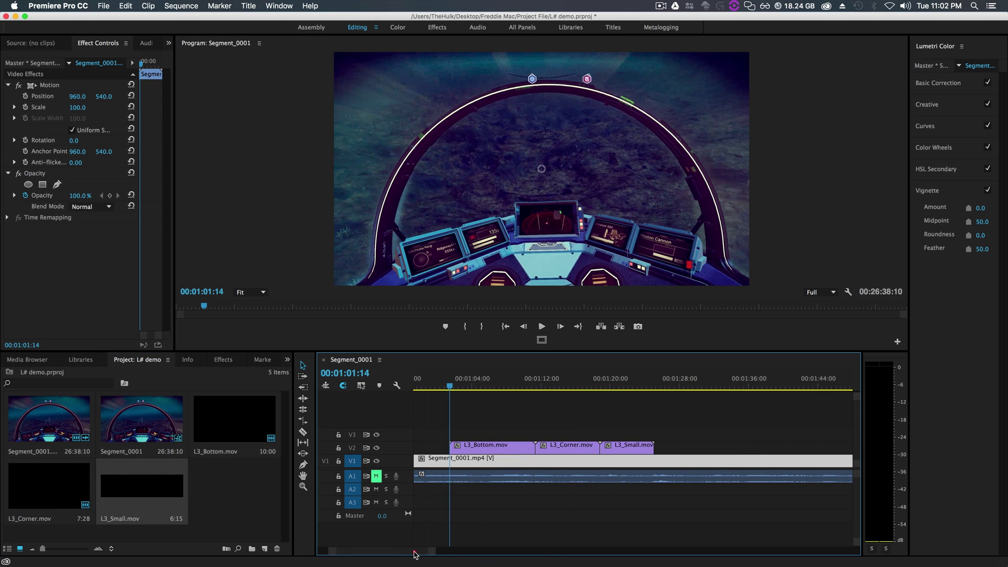
key(space)
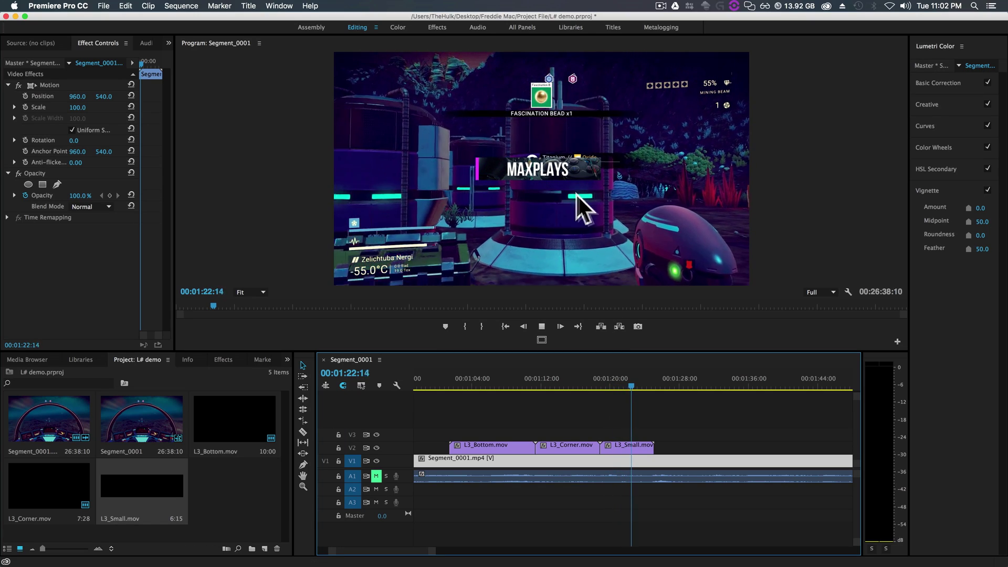
key(space)
Select the L3_Small.mov clip on V2 and reset the Program Monitor's button layout to its default
click(636, 446)
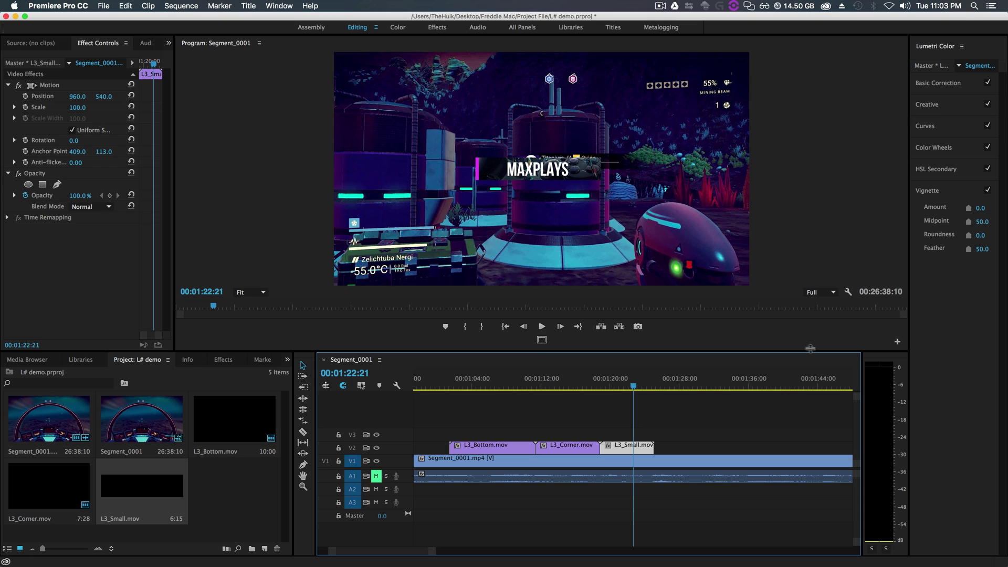
click(897, 342)
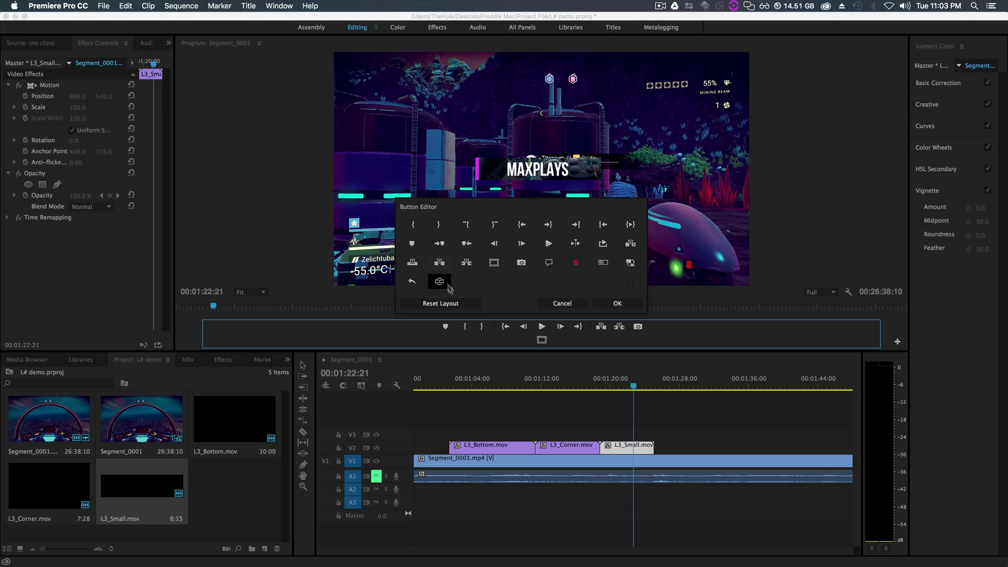
click(454, 305)
click(601, 304)
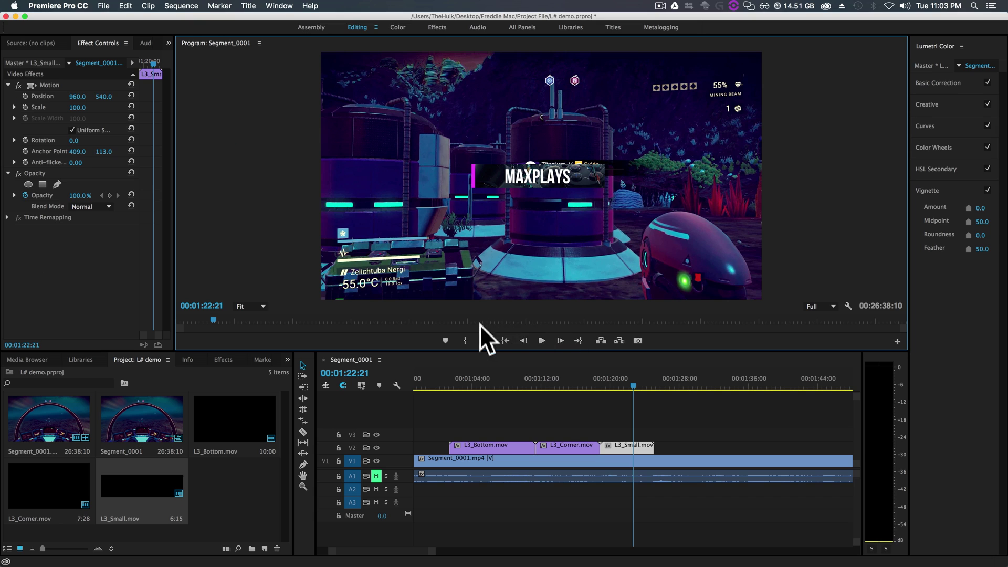
Add the Safe Margins button to the Program Monitor's controls and turn on the safe margins overlay
click(896, 341)
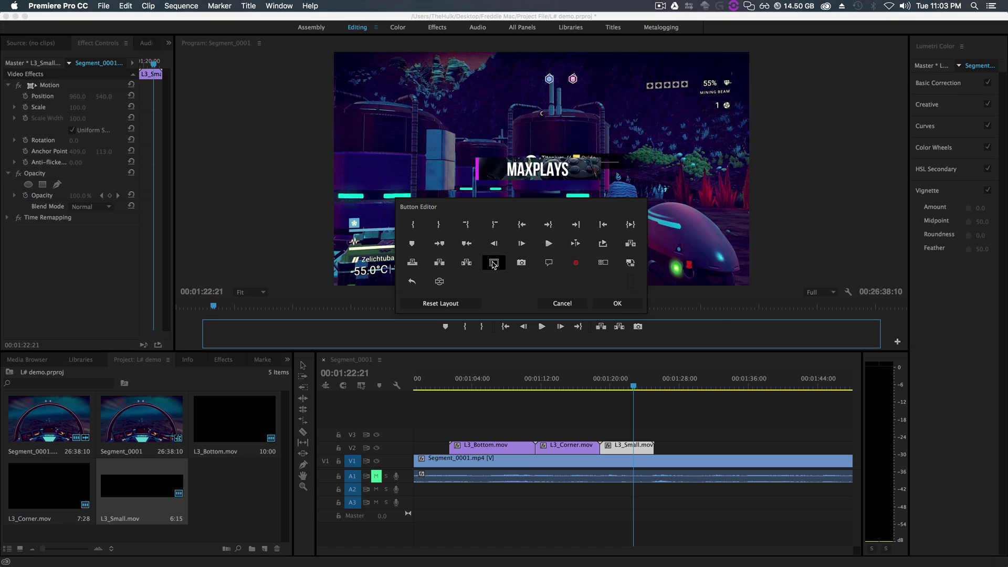
drag(507, 292, 654, 324)
click(617, 303)
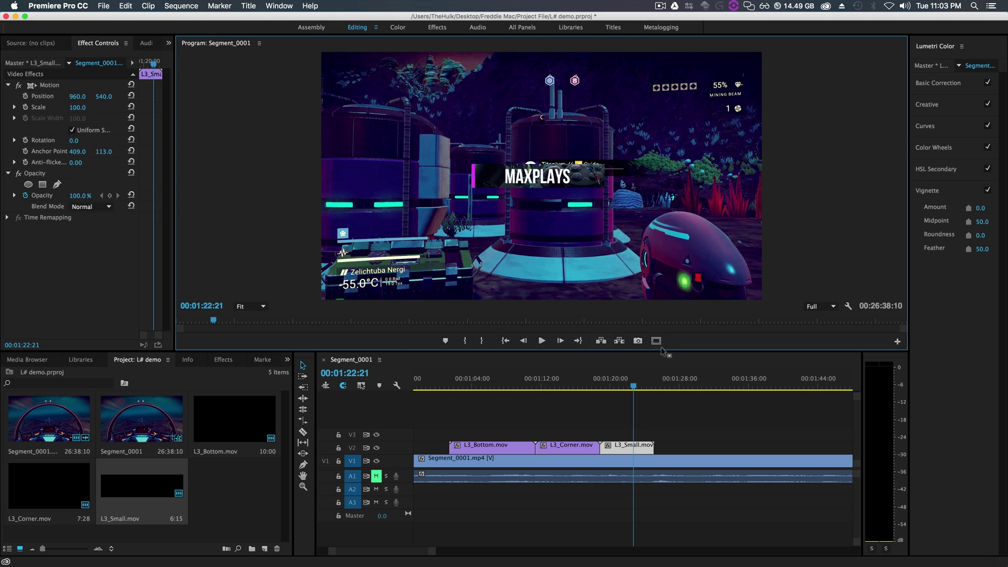
click(656, 341)
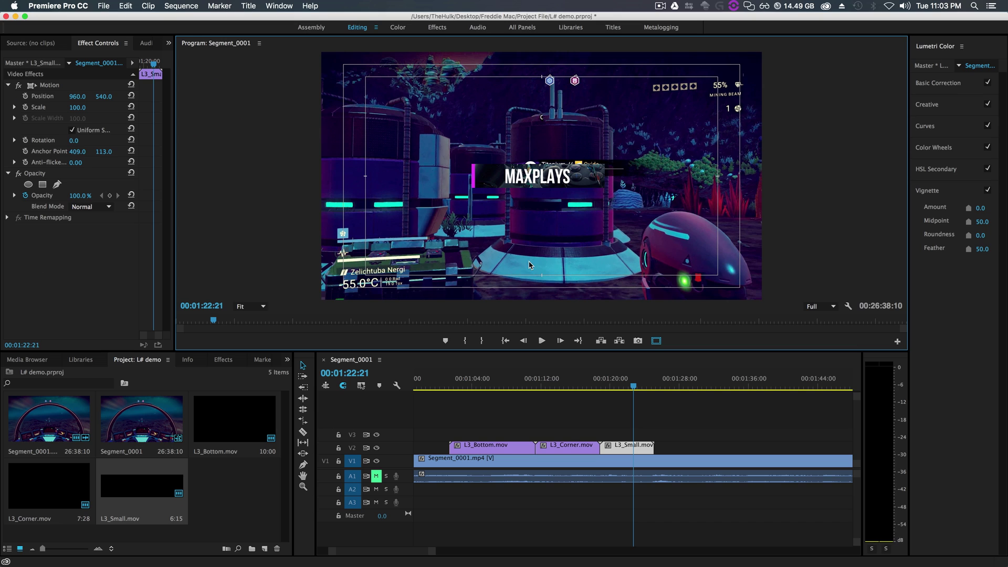
Close the Effect Controls panel, restore it, and reselect the L3_Small.mov clip on V2
click(52, 86)
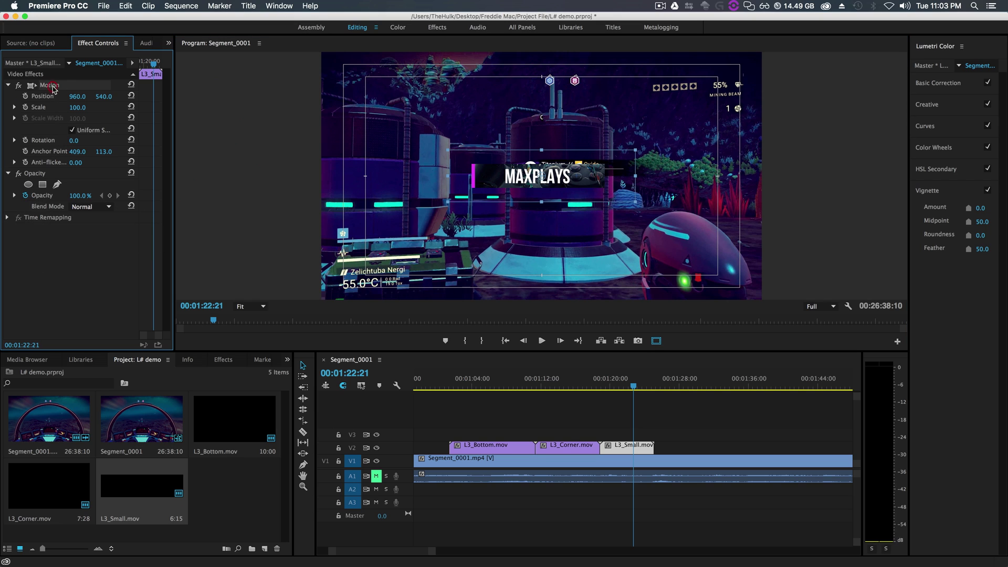
click(123, 45)
click(141, 54)
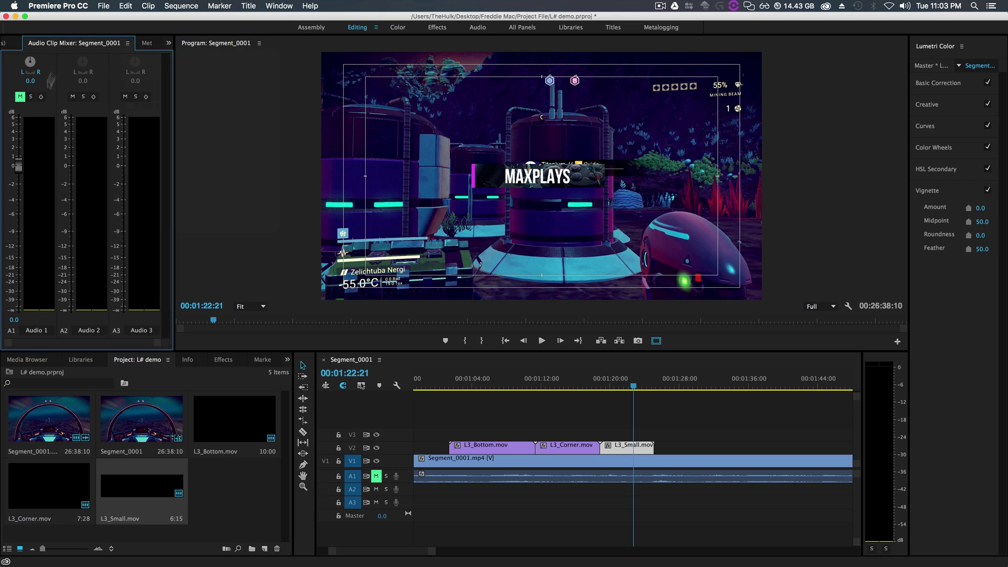
click(278, 5)
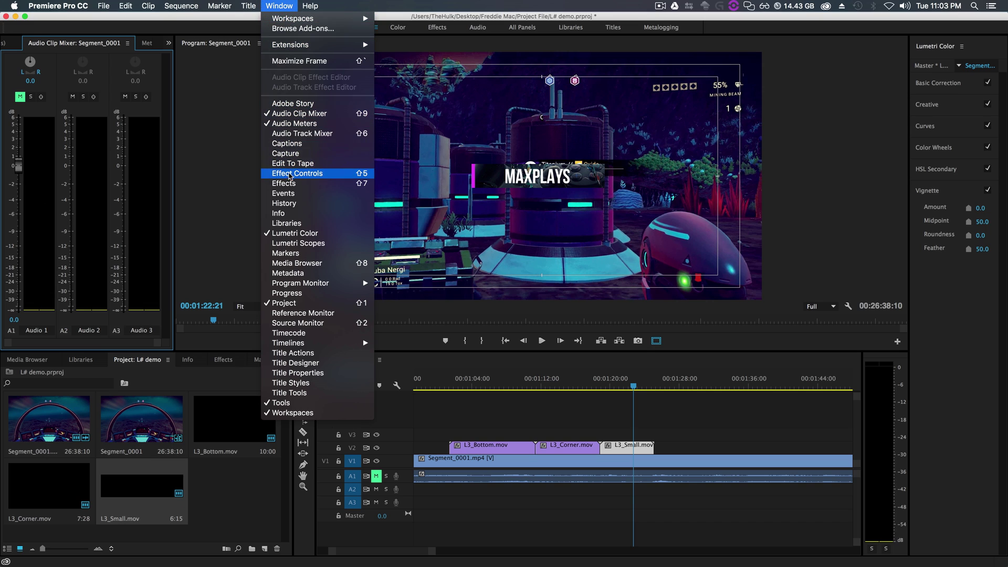
click(297, 106)
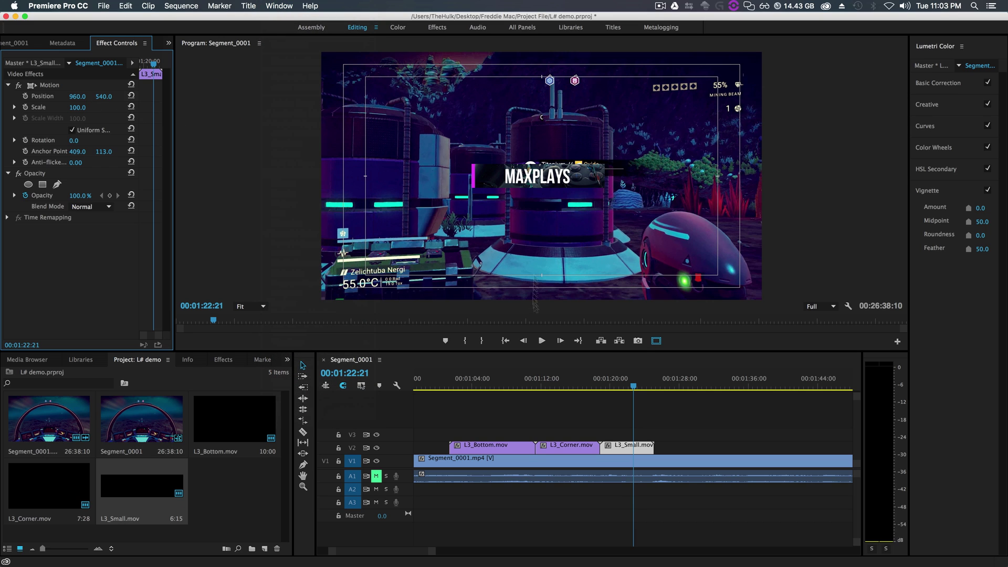
click(638, 432)
click(629, 447)
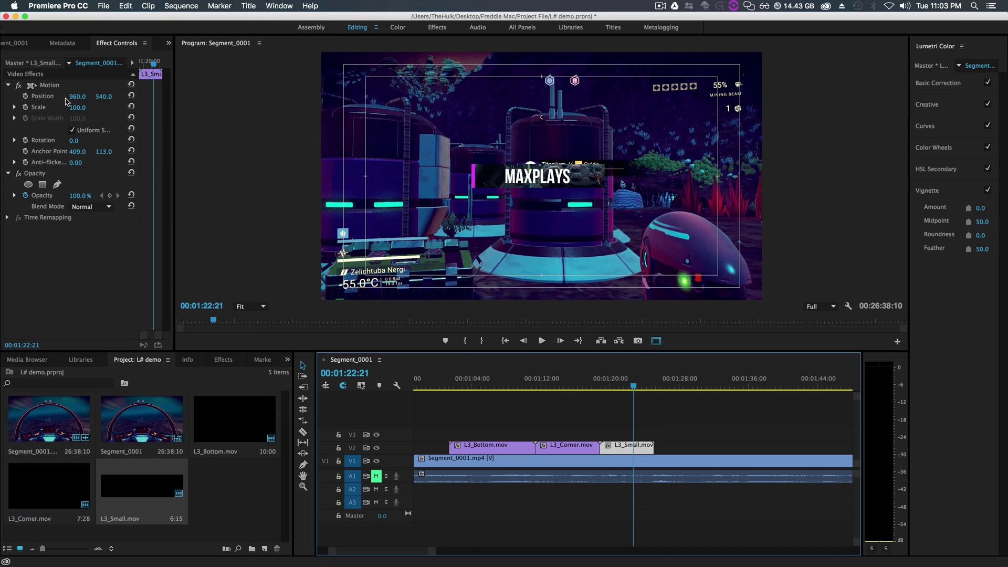
Move the L3_Small.mov clip to the frame's lower-left corner by setting its Position to 402, 976
drag(77, 96, 14, 97)
drag(103, 96, 151, 96)
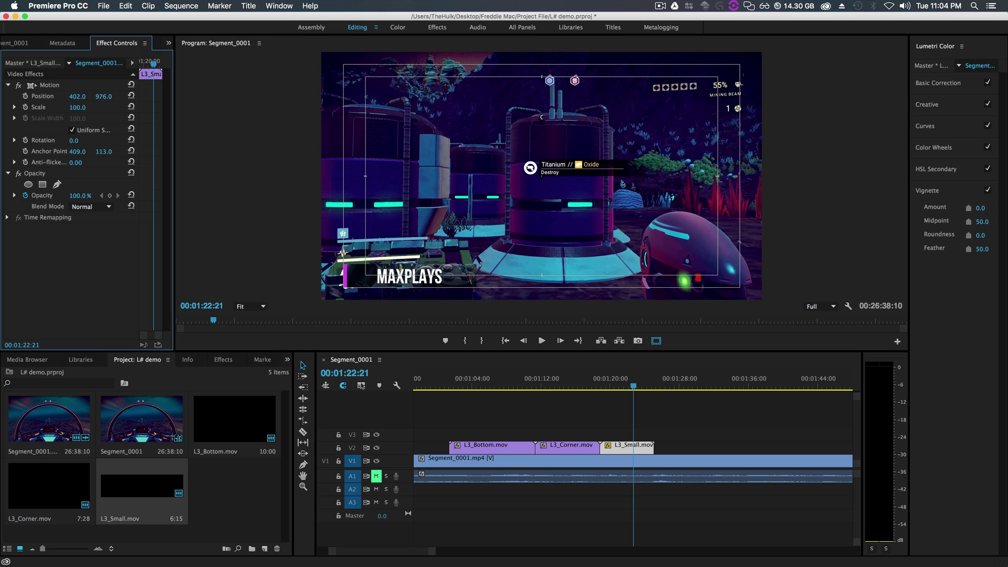
Play the sequence from just before the L3_Bottom.mov clip, skip ahead to the start of L3_Small.mov, and stop playback
click(441, 389)
key(space)
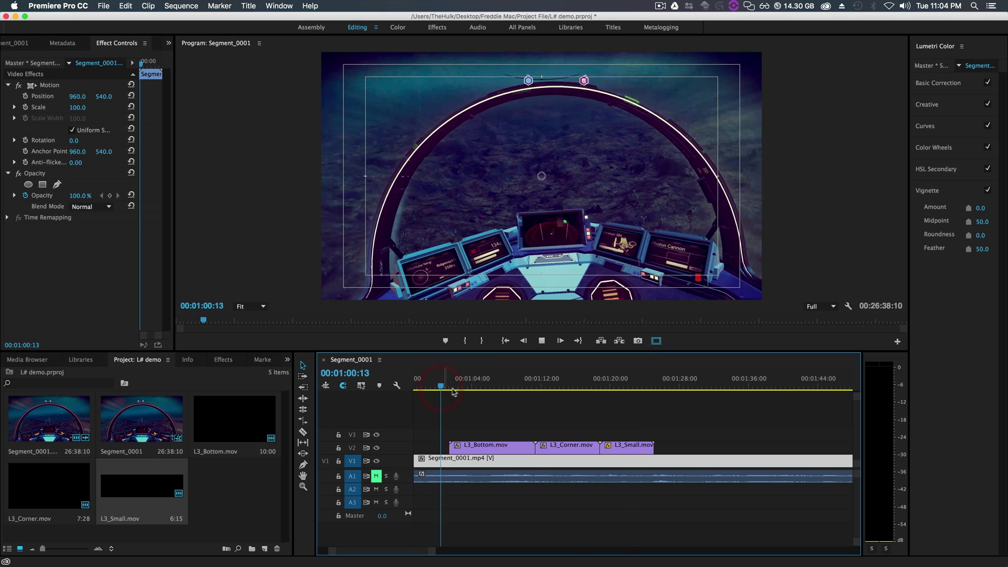
click(599, 390)
key(space)
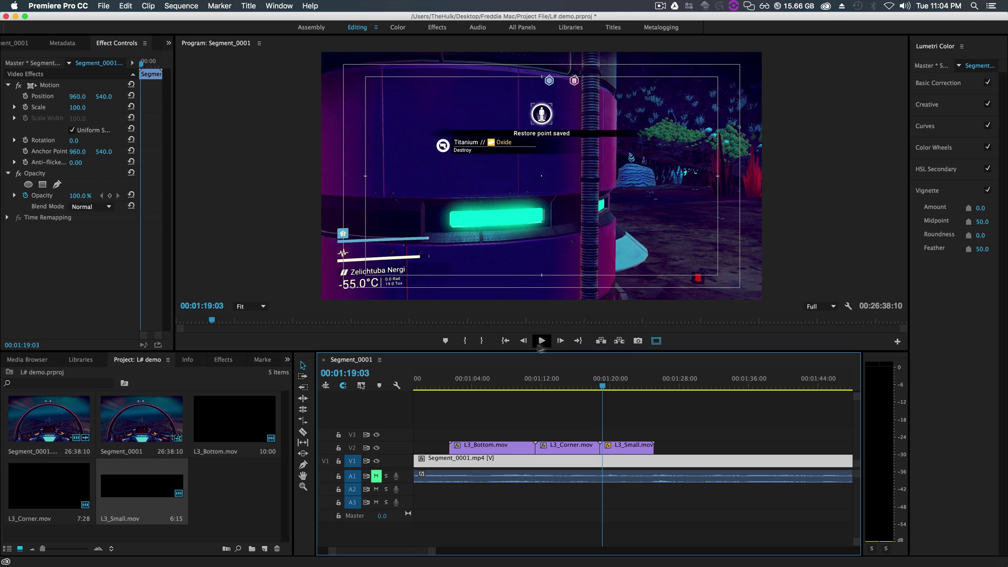
Turn off the safe margins overlay and replay the sequence from the start of the L3_Small.mov clip
click(655, 341)
click(598, 389)
key(space)
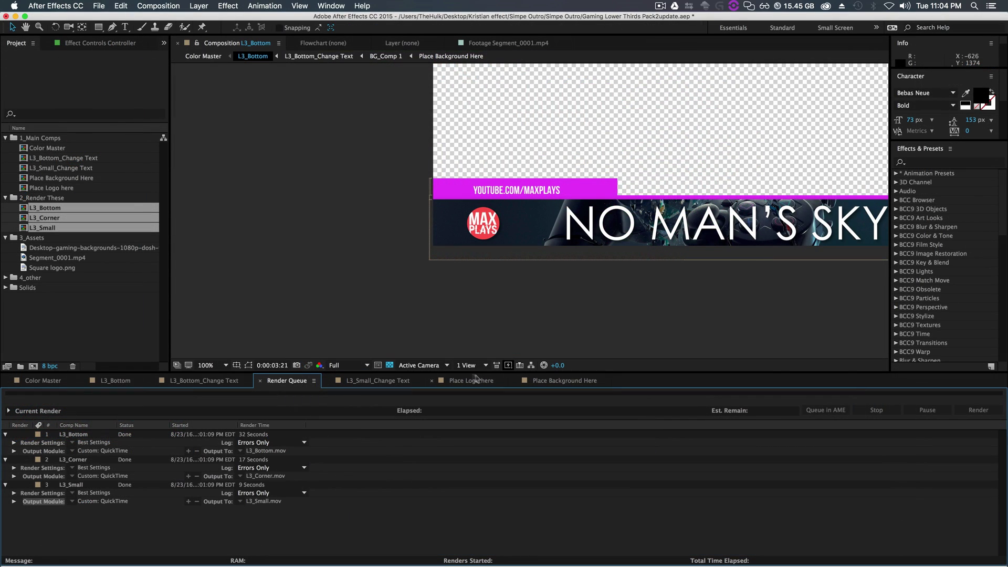
In After Effects, open the Color Master composition and return its current time to 0:00:00:00
click(42, 382)
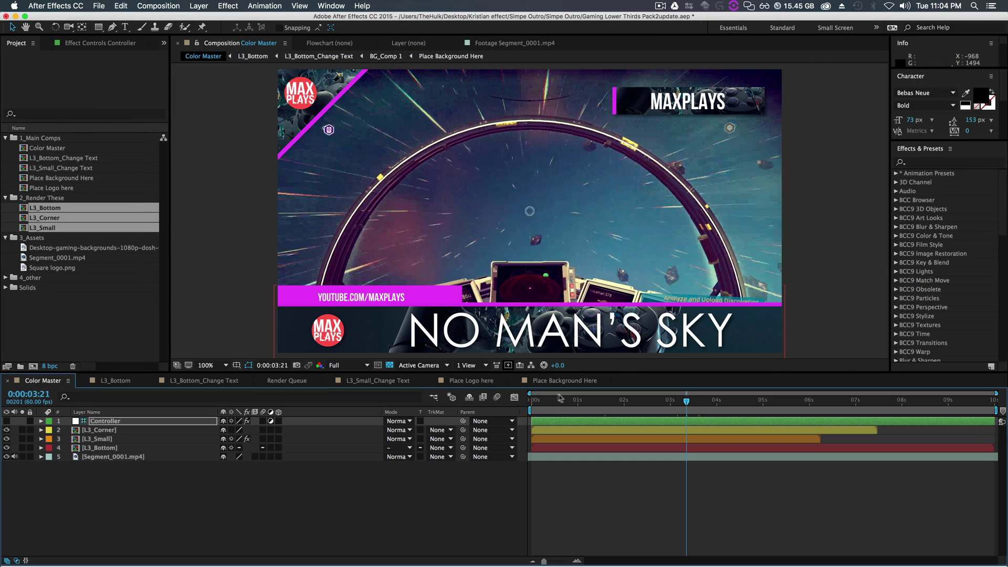
drag(561, 400, 513, 409)
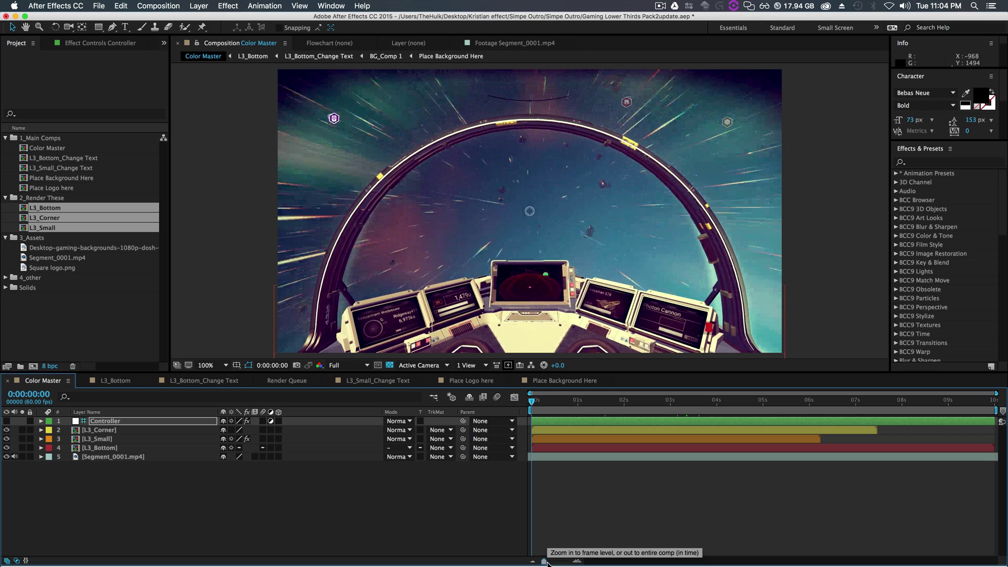